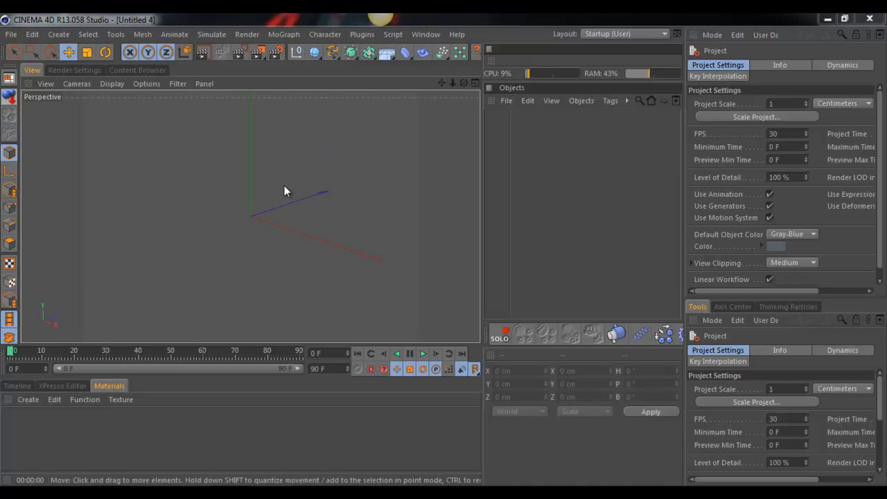
Switch to Firefox and examine the shattered-sphere fluid render and the tutorial posts on the The696baby Facebook page.
left_click(312, 493)
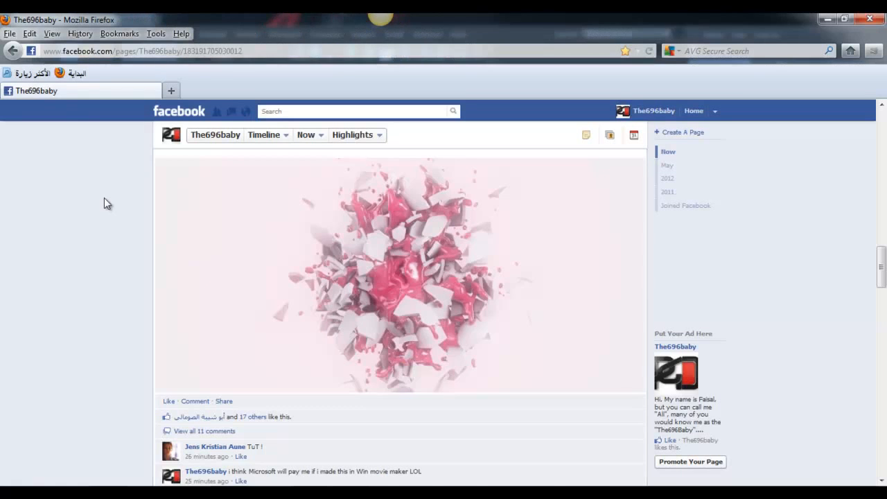
scroll(101, 208, "down", 5)
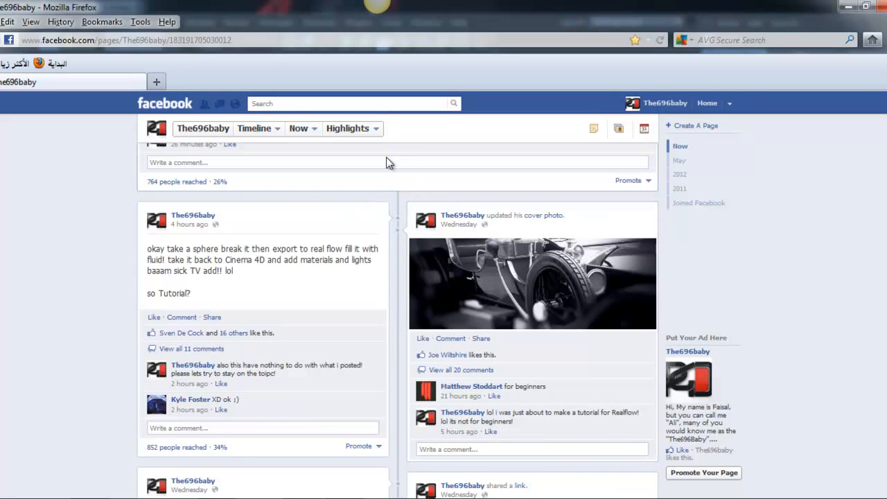
left_click(295, 498)
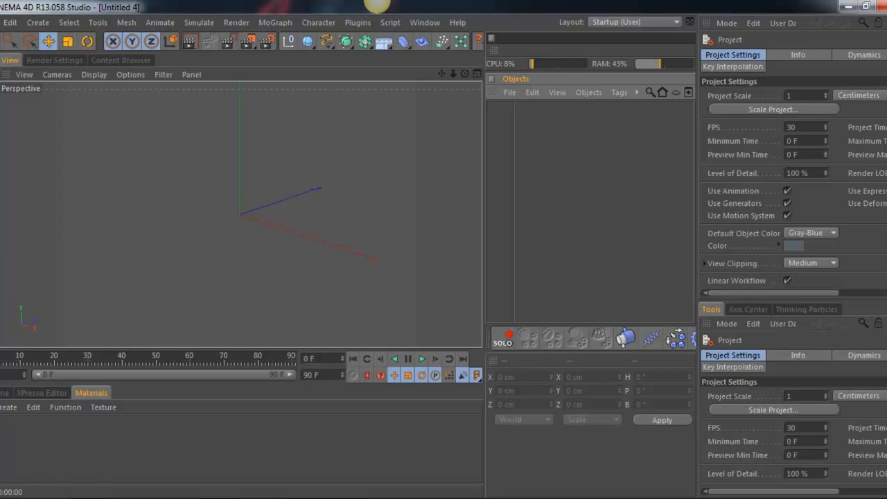
key("alt+Tab")
scroll(39, 400, "up", 6)
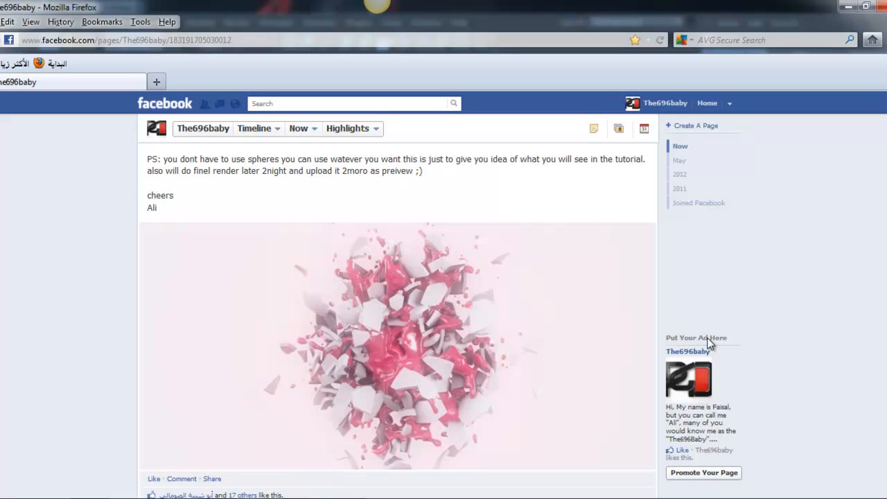
scroll(326, 321, "down", 3)
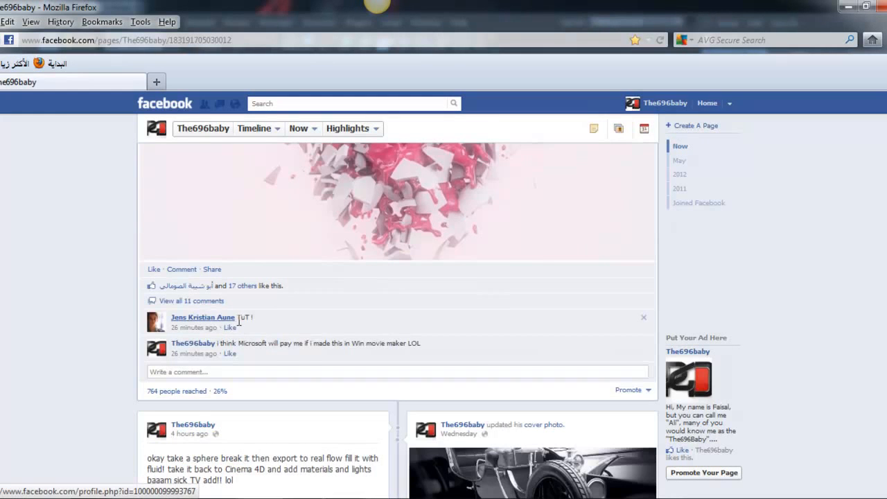
scroll(308, 356, "up", 3)
scroll(319, 353, "down", 7)
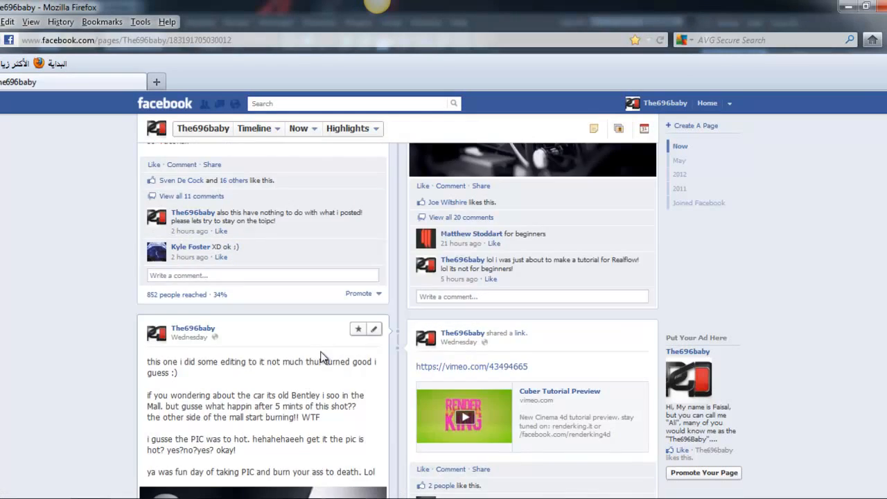
scroll(321, 351, "up", 4)
scroll(322, 351, "down", 1)
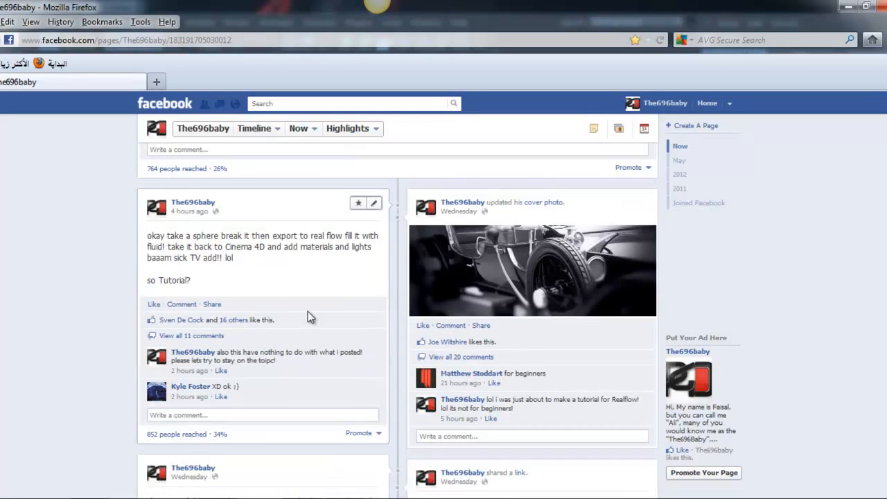
scroll(309, 317, "up", 2)
scroll(10, 371, "up", 6)
scroll(417, 314, "down", 1)
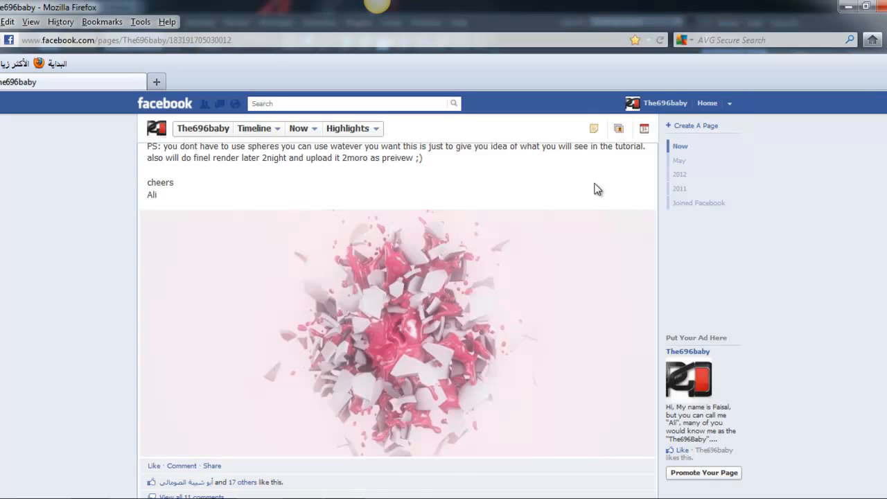
scroll(594, 188, "up", 10)
scroll(603, 189, "up", 3)
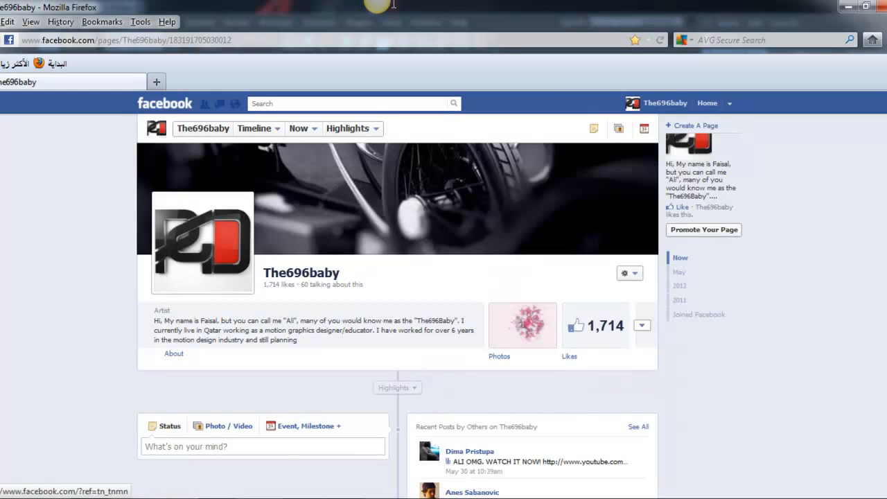
scroll(1, 414, "down", 4)
scroll(1, 414, "down", 5)
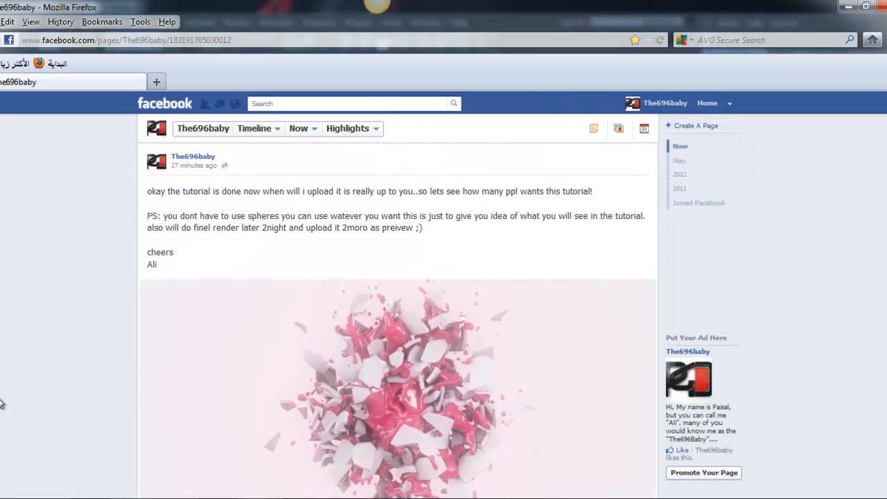
scroll(2, 404, "down", 2)
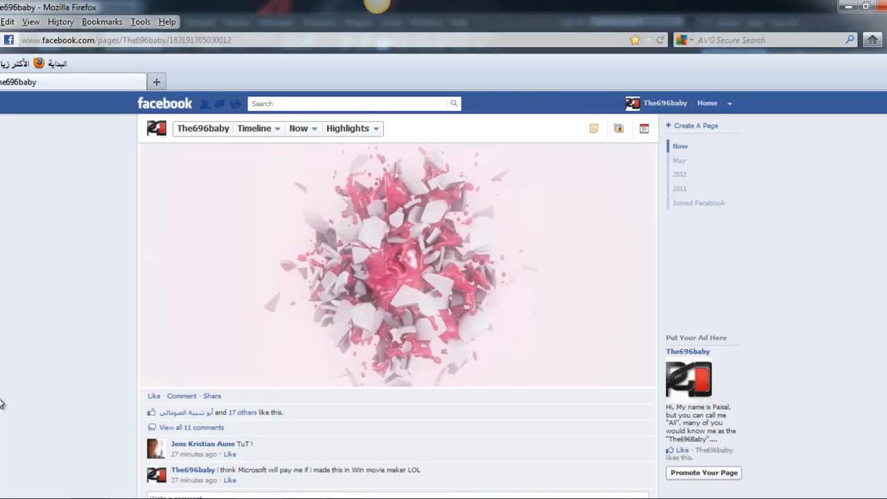
scroll(2, 403, "down", 3)
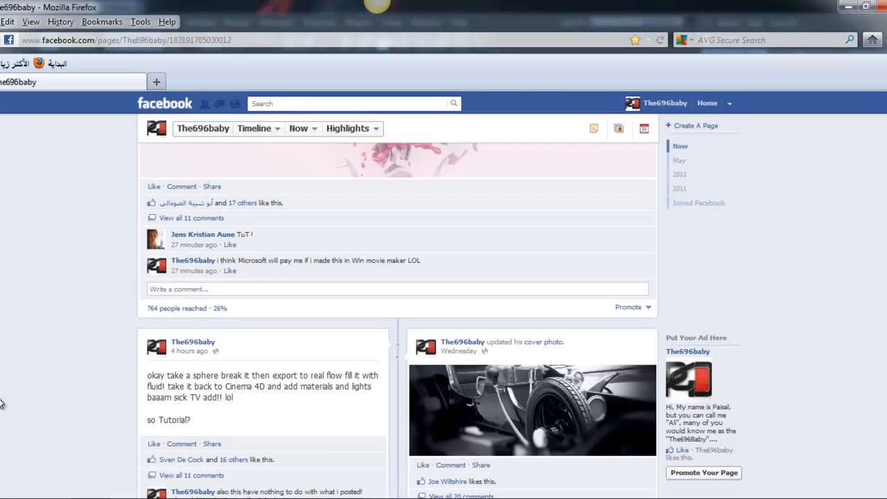
scroll(2, 404, "down", 2)
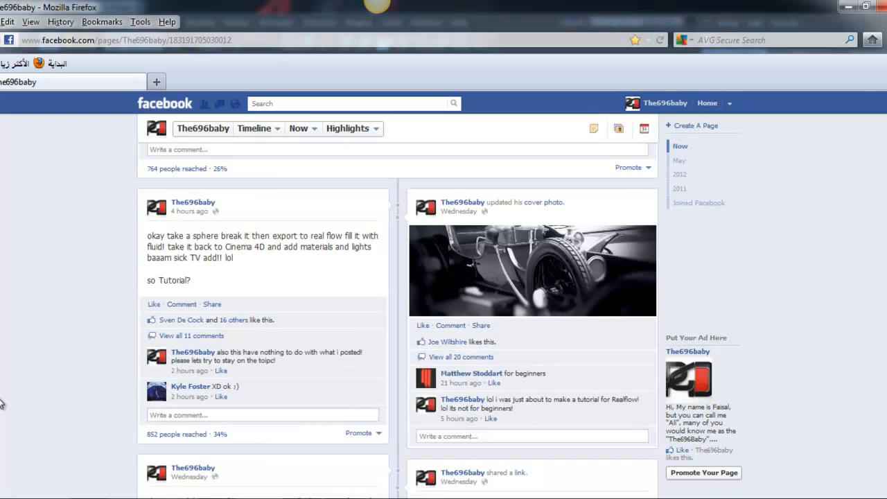
scroll(2, 403, "up", 4)
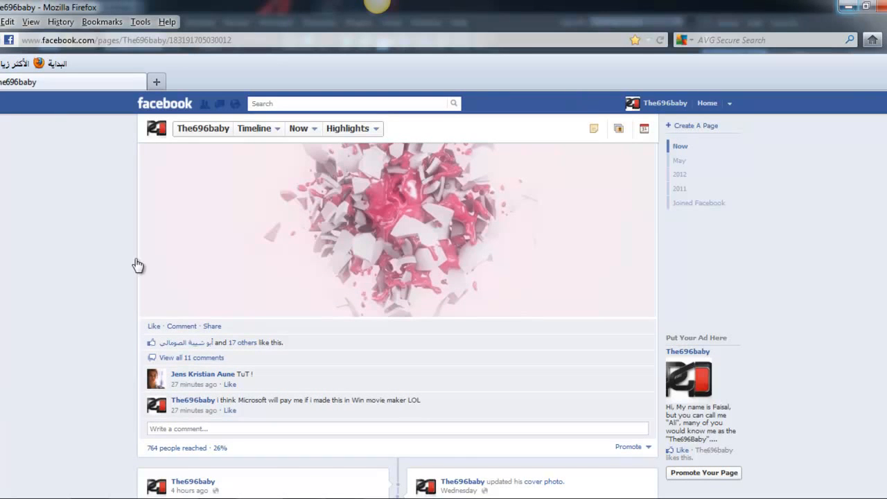
scroll(47, 284, "down", 3)
scroll(46, 278, "down", 3)
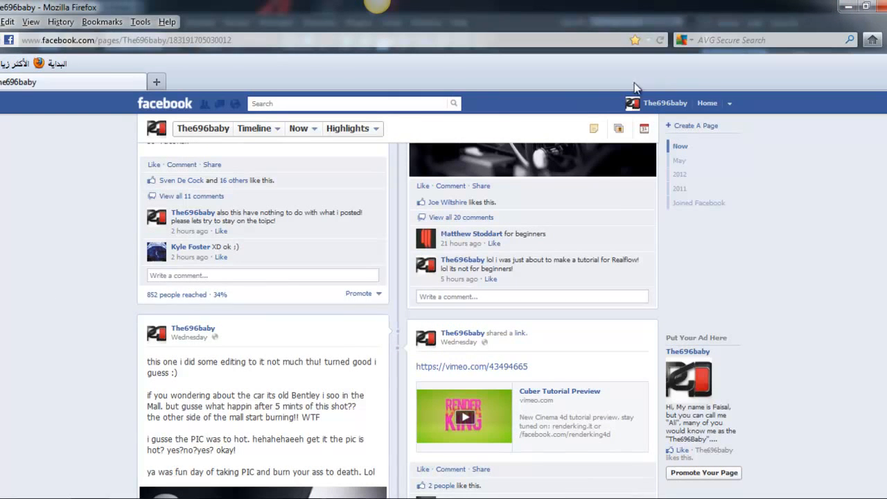
Return to Cinema 4D and add a sphere object to the scene.
left_click(846, 8)
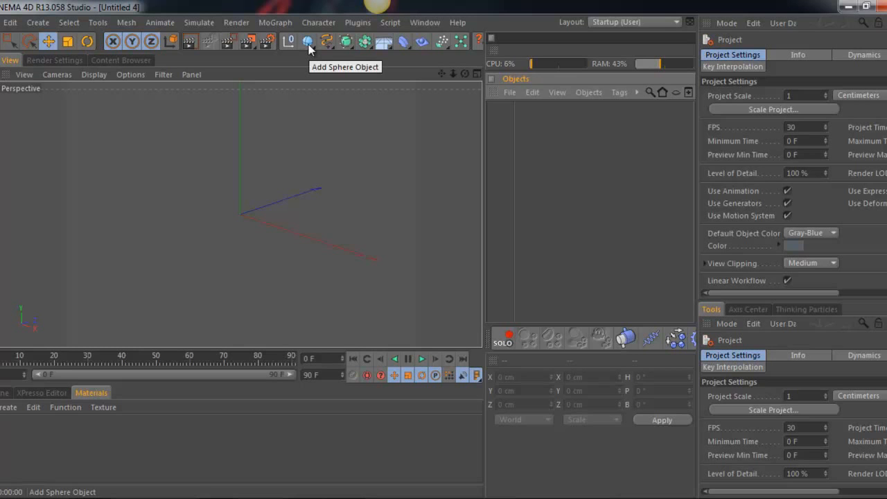
left_click_drag(308, 45, 445, 64)
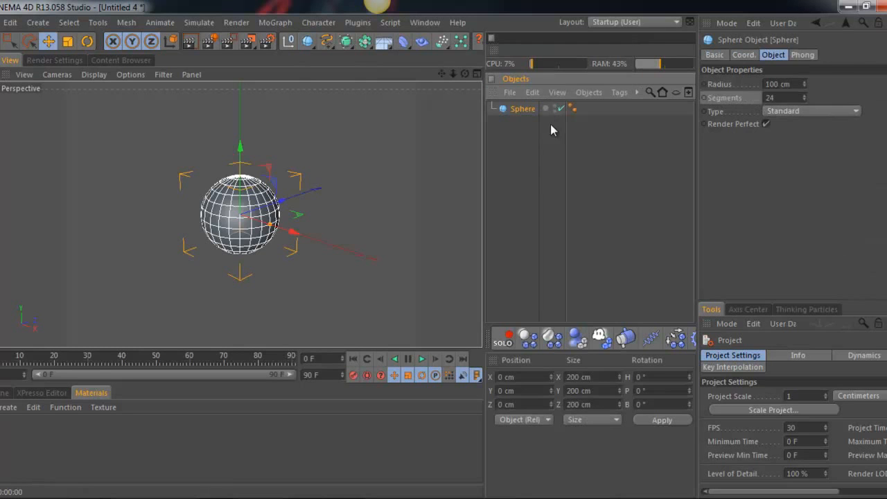
left_click(780, 101)
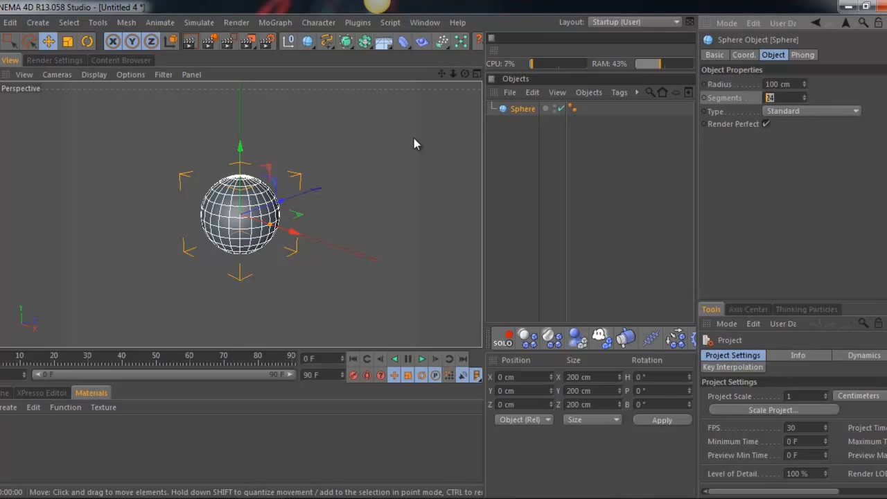
type("80")
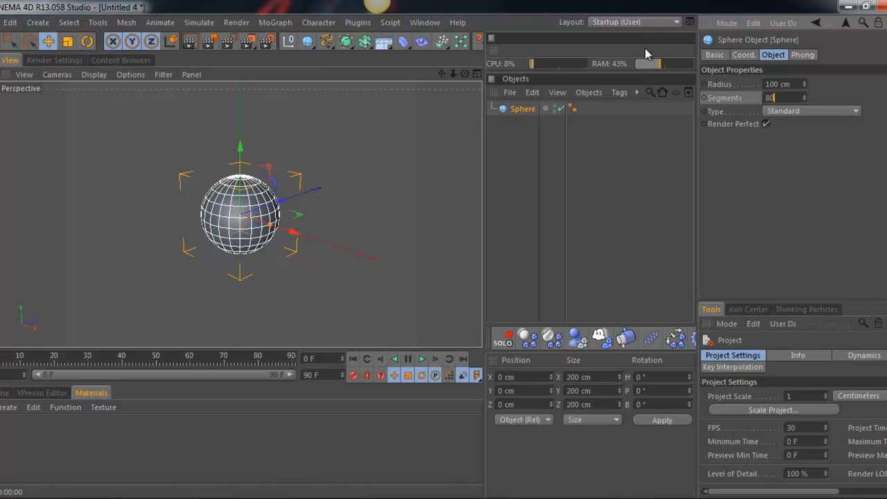
key("Return")
left_click_drag(786, 98, 716, 88)
type("24")
key("Return")
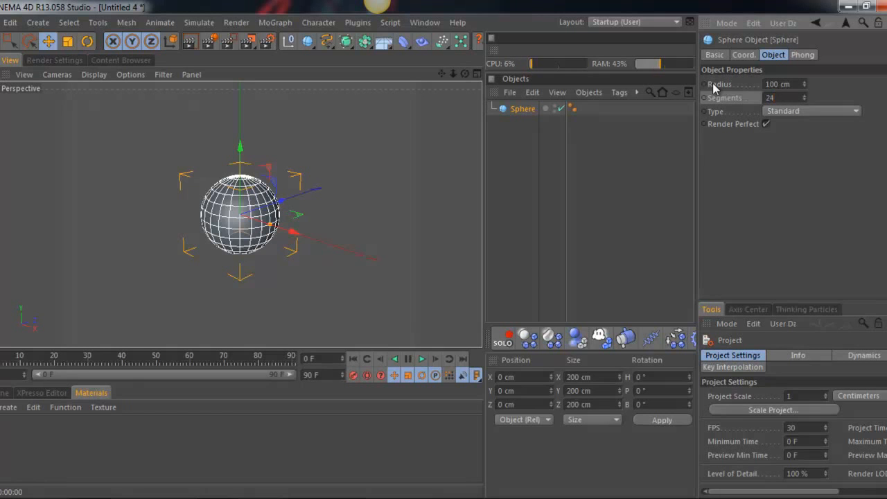
Turn off the sphere's Render Perfect option and compare close-up viewport renders before and after the change.
left_click(189, 41)
left_click(450, 73)
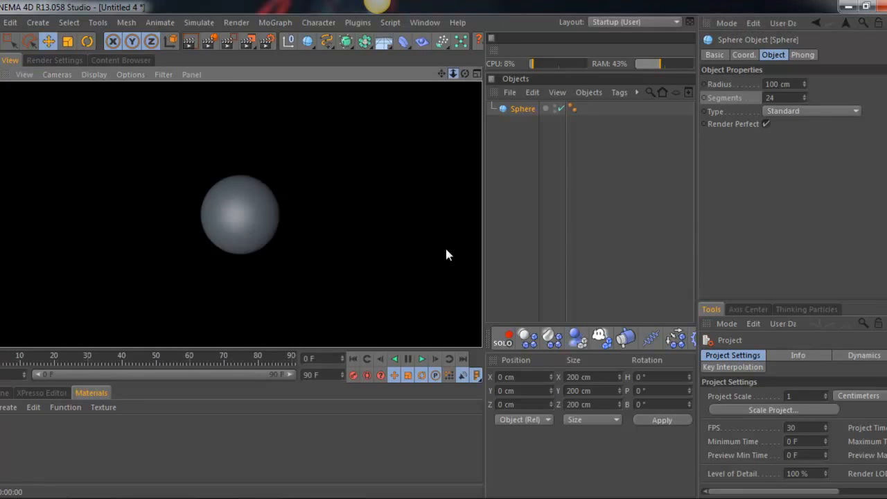
left_click(189, 41)
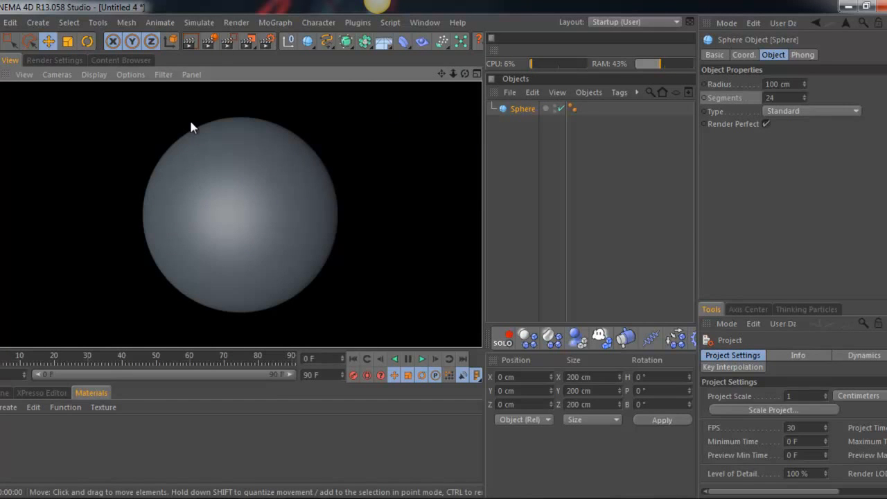
left_click(766, 123)
left_click(186, 46)
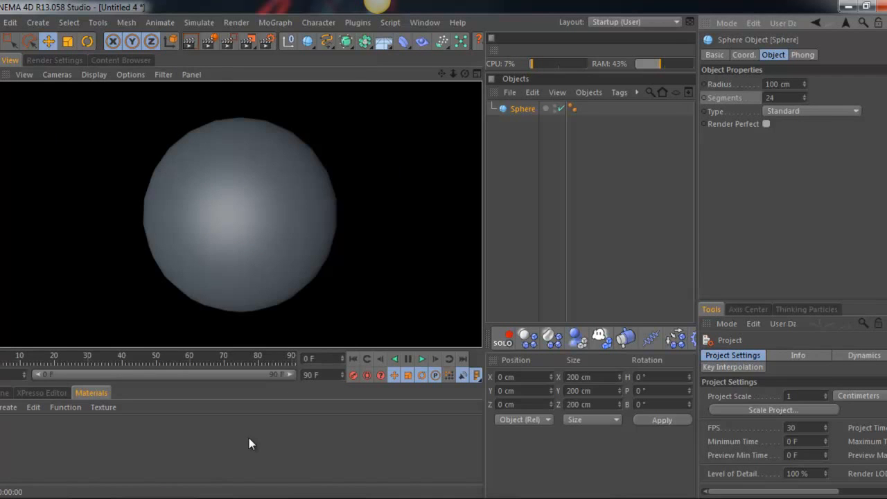
Set the sphere's segments to 80 and render the viewport to check its smoothness.
left_click(784, 97)
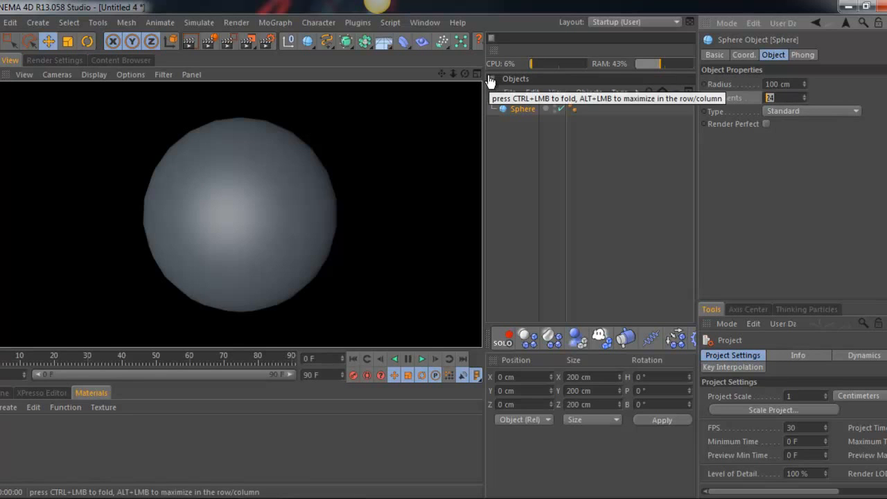
type("80")
key("Return")
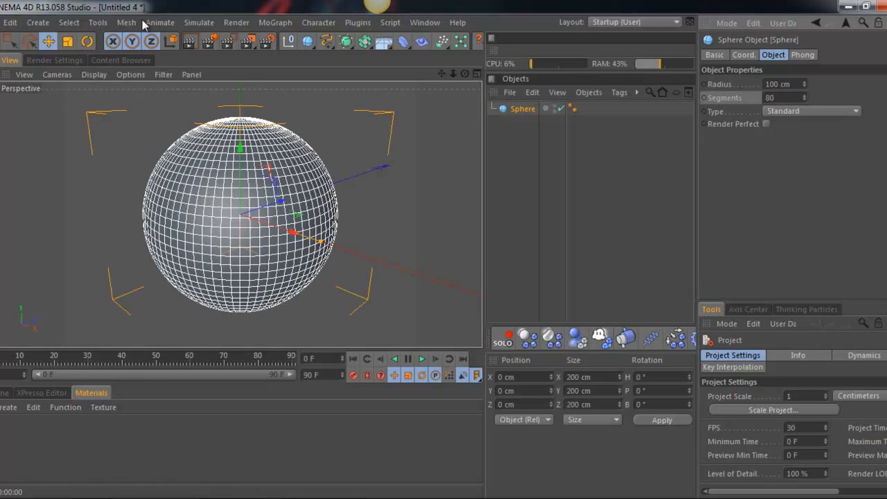
left_click(190, 40)
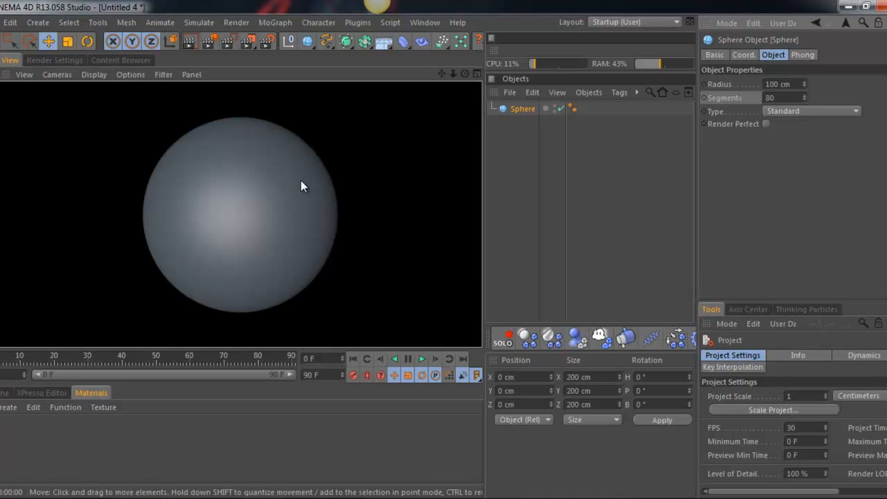
Convert the sphere into an editable polygon object.
left_click(528, 165)
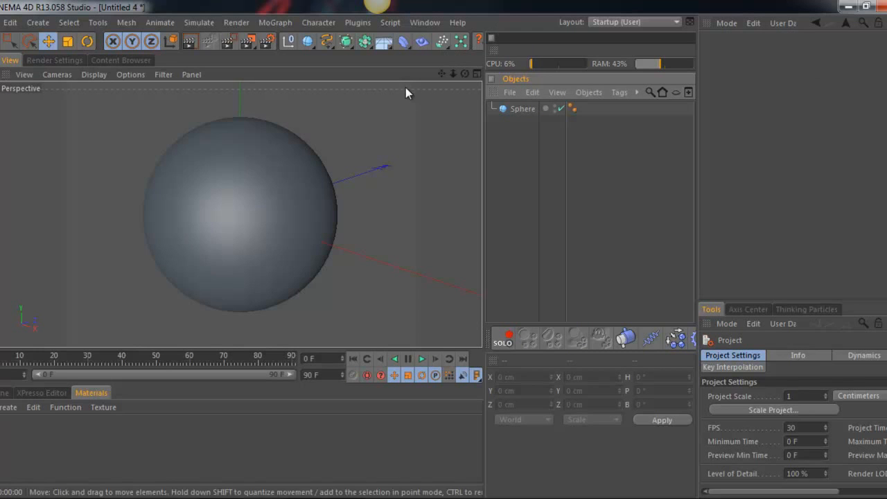
left_click(522, 108)
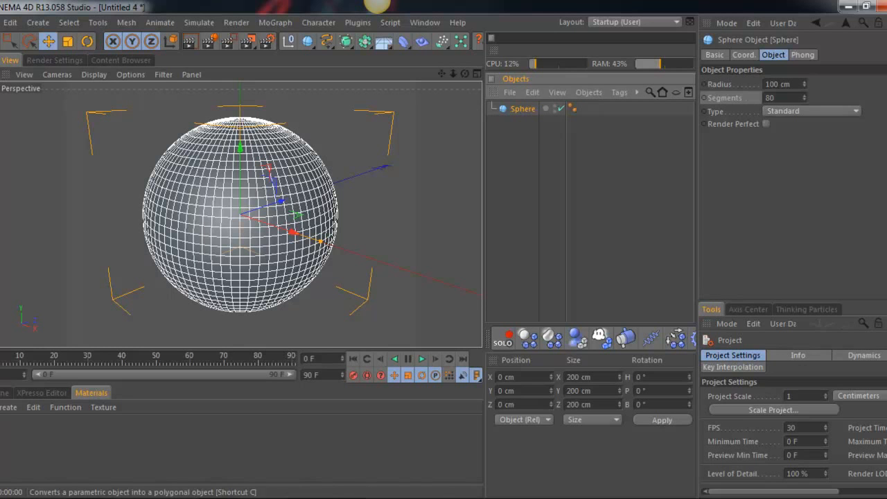
left_click(11, 41)
Add a second sphere with 80 segments and a radius of 80 cm.
left_click(308, 42)
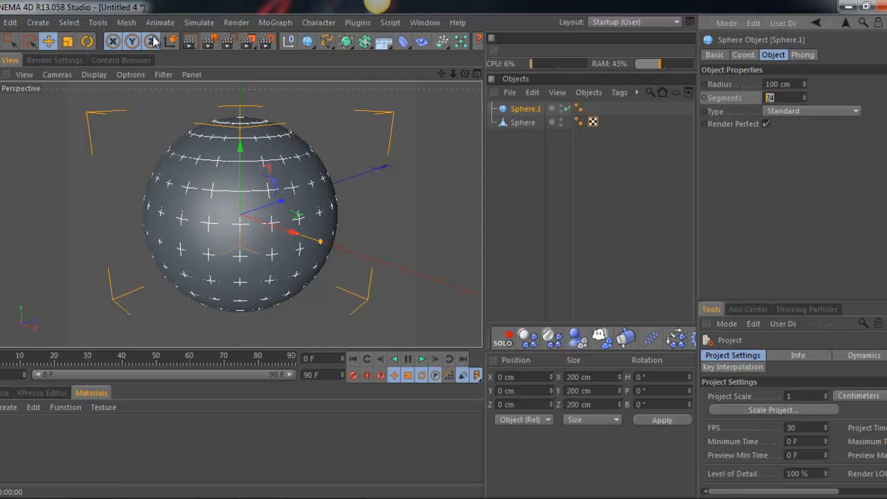
type("80")
key("Return")
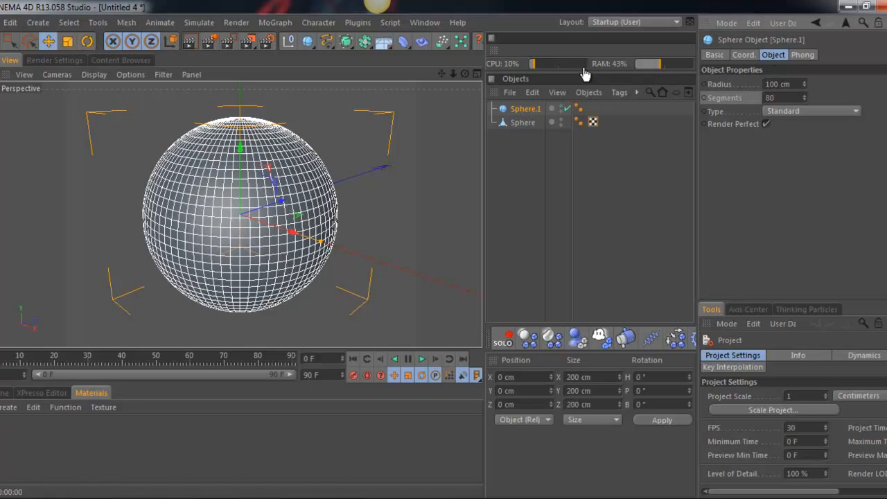
left_click(791, 83)
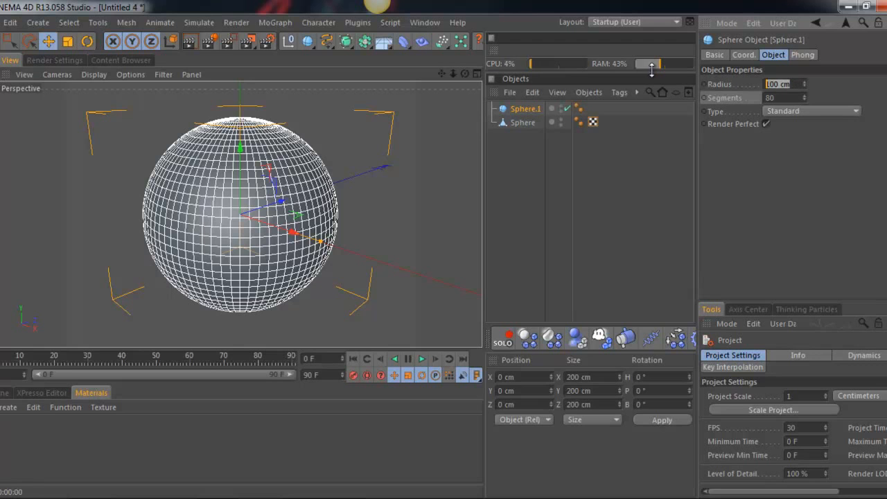
type("80")
key("Return")
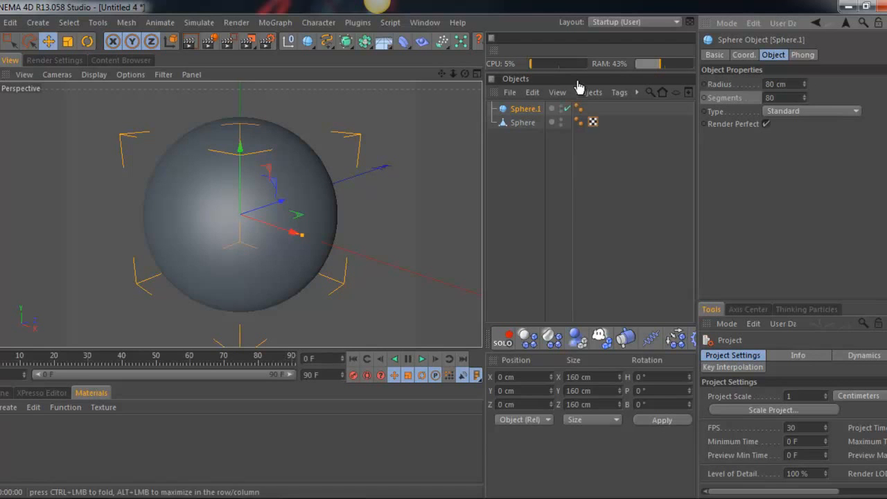
Disable the smaller second sphere and place it below the polygon sphere in the object list.
left_click(566, 108)
left_click_drag(526, 227, 526, 227)
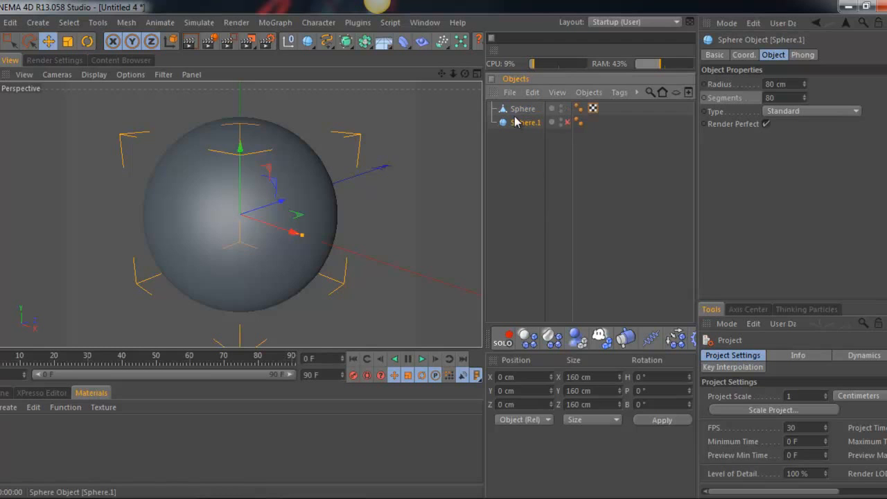
Select the polygon sphere and open the NitroBlast Main window, placing it beside the viewport.
left_click(523, 109)
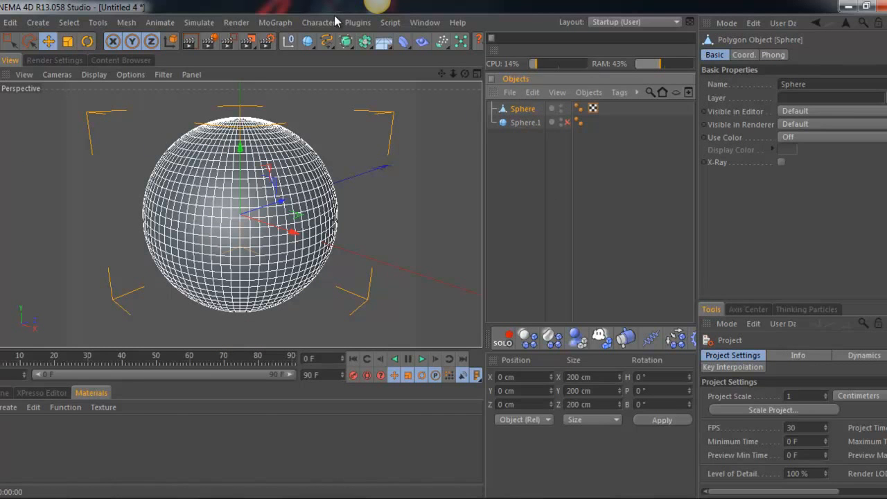
left_click(355, 22)
mouse_move(384, 137)
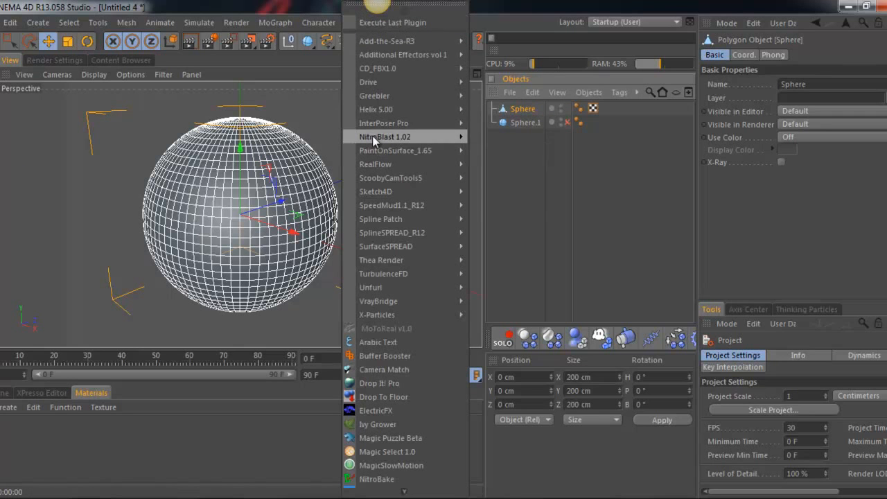
left_click(541, 135)
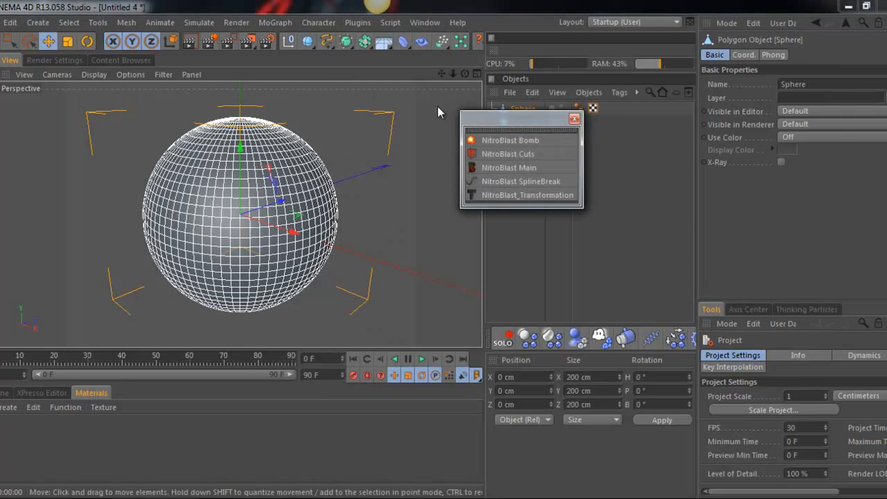
left_click_drag(476, 116, 733, 116)
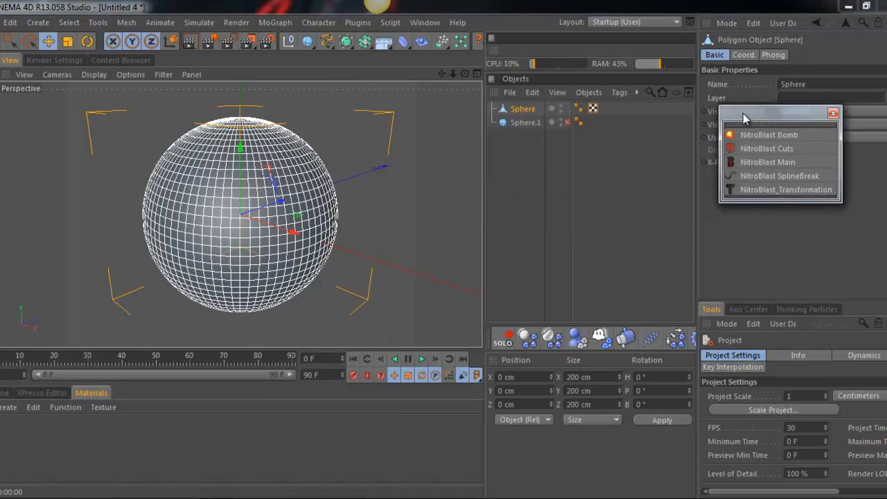
left_click(776, 162)
left_click_drag(607, 113, 594, 90)
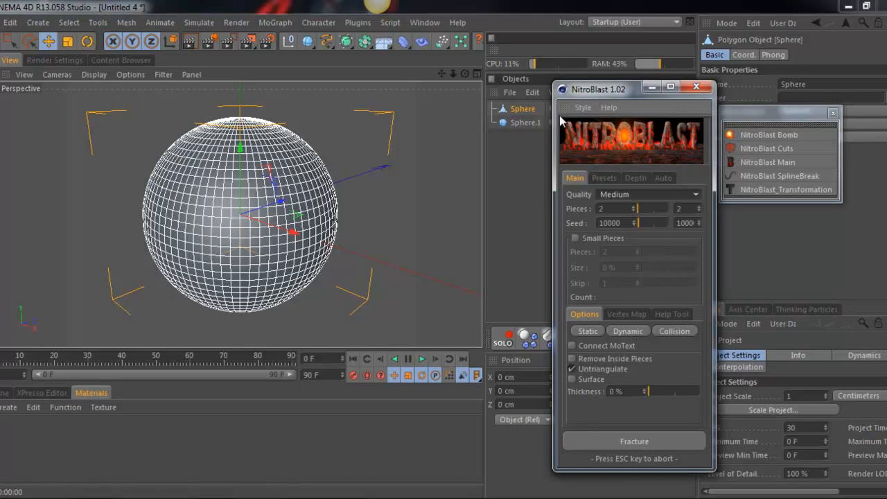
left_click_drag(593, 89, 577, 138)
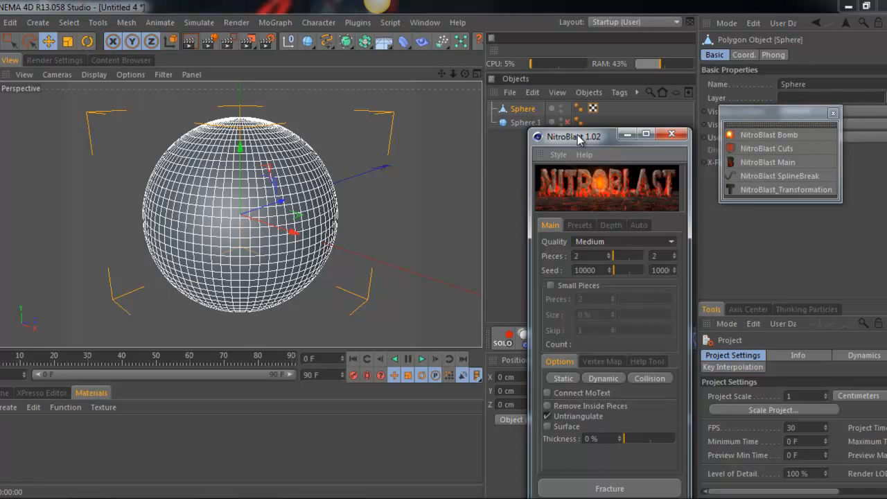
left_click_drag(579, 138, 592, 73)
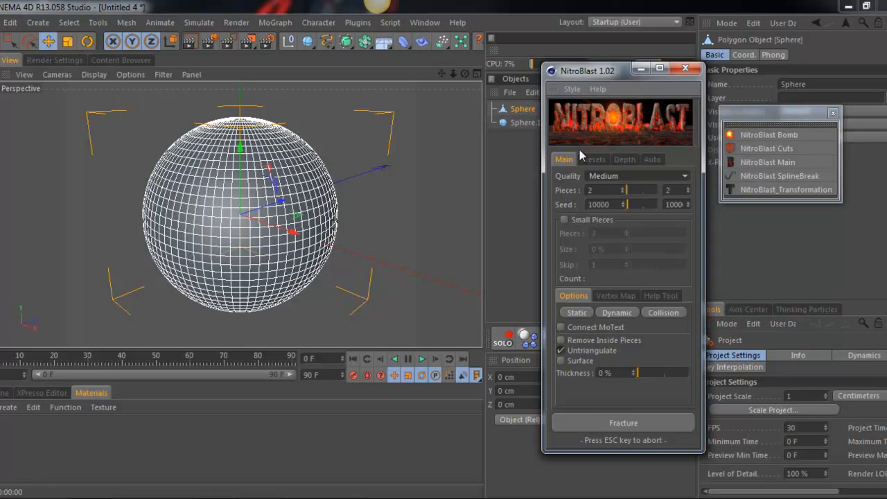
Fracture the polygon sphere with NitroBlast using 100 pieces and a thickness of 15 %.
left_click(591, 189)
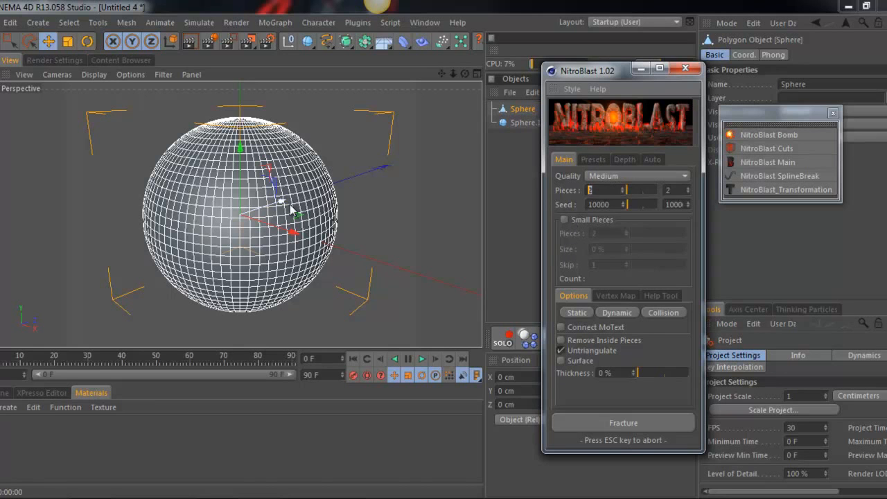
type("100")
key("Return")
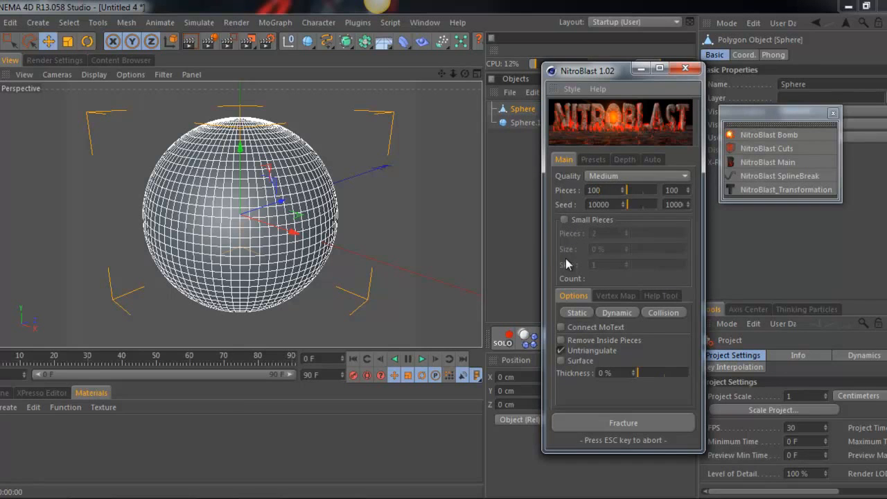
left_click(609, 190)
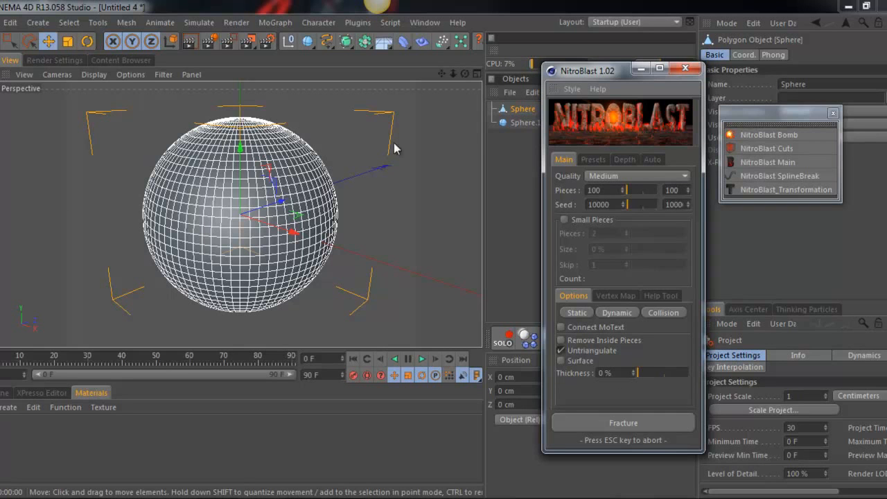
left_click(606, 372)
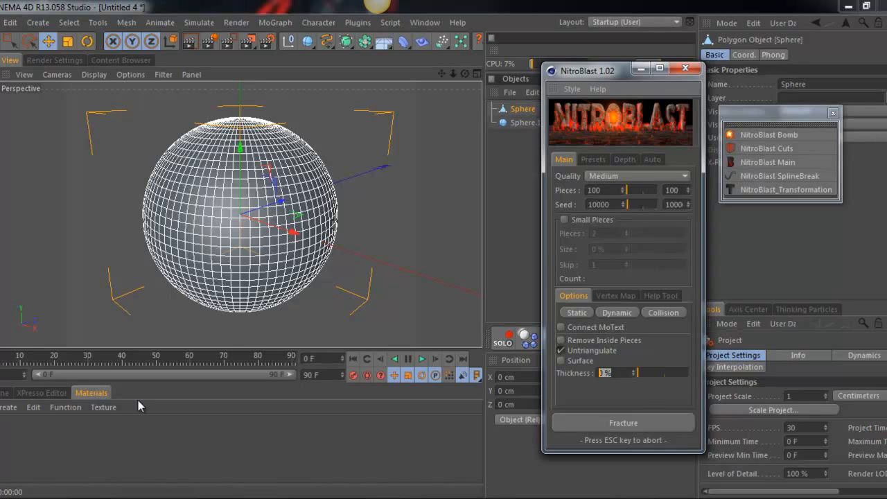
type("15")
key("Return")
left_click(608, 428)
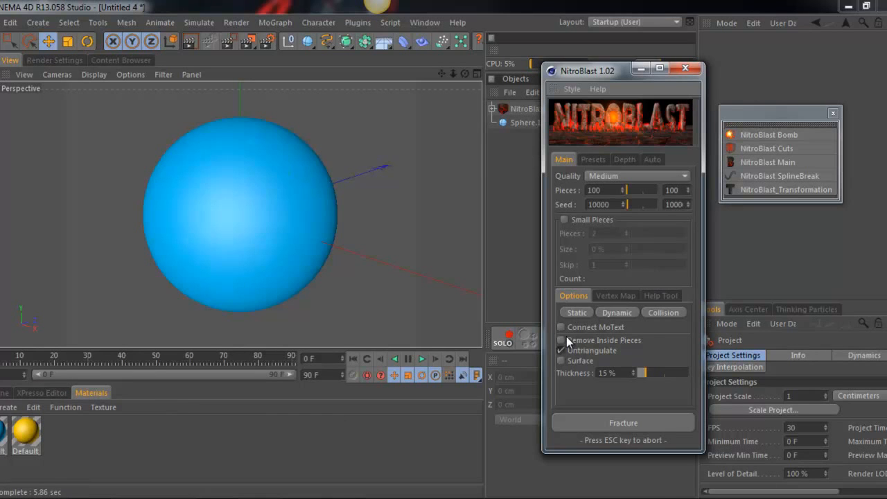
Close the NitroBlast window and raise the fractured NitroBlast Sphere along Y to about 157.6 cm.
left_click(686, 68)
left_click(557, 111)
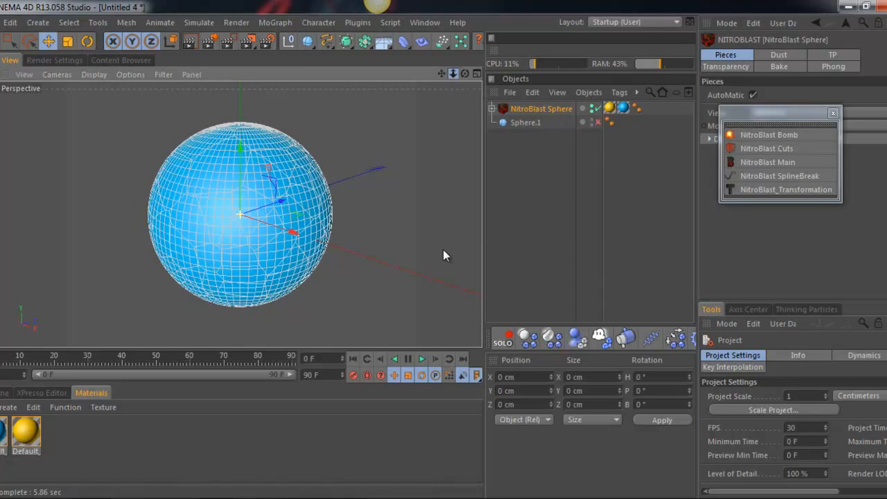
left_click_drag(239, 146, 240, 49)
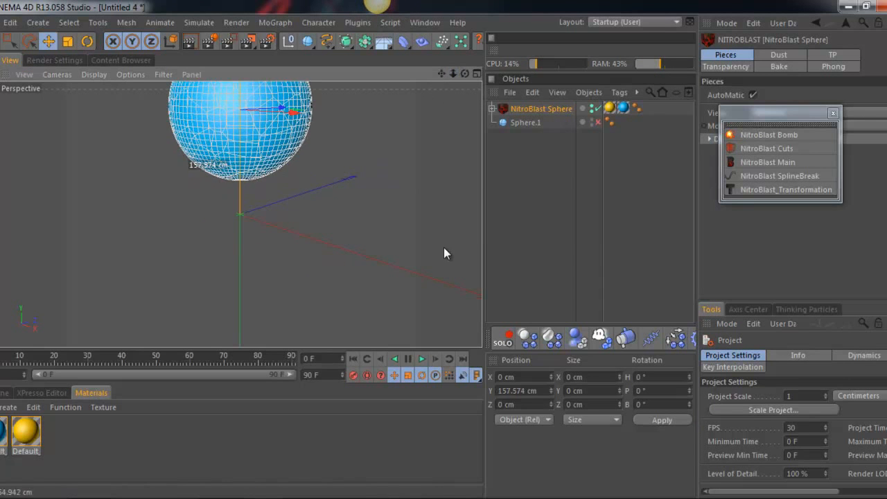
Add a floor object, hide it in the editor and renderer, and make it a dynamics collider body.
left_click(368, 47)
left_click_drag(384, 42, 525, 153)
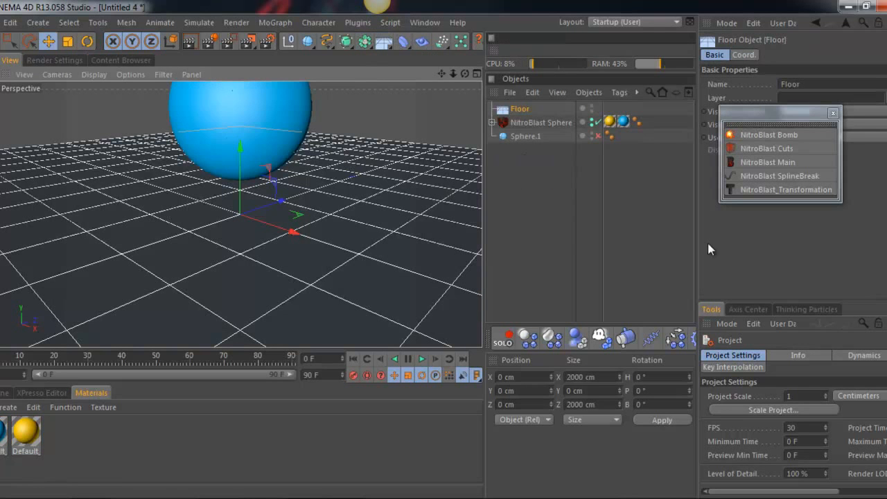
left_click(592, 109)
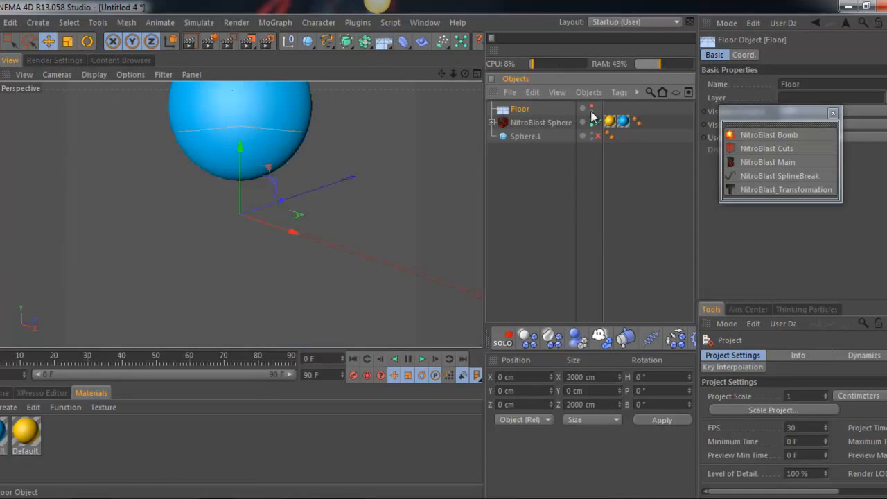
left_click(578, 341)
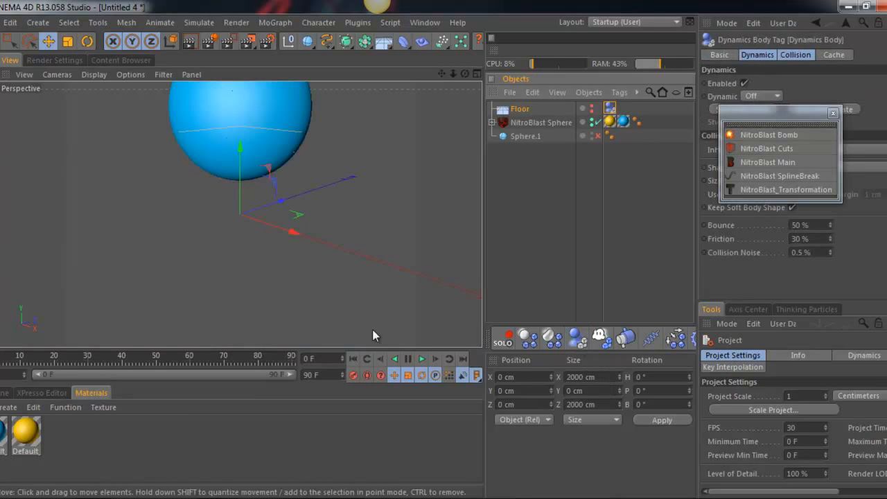
Play the simulation to check how the sphere shatters on the floor, stopping at frame 24.
left_click(424, 359)
left_click(423, 358)
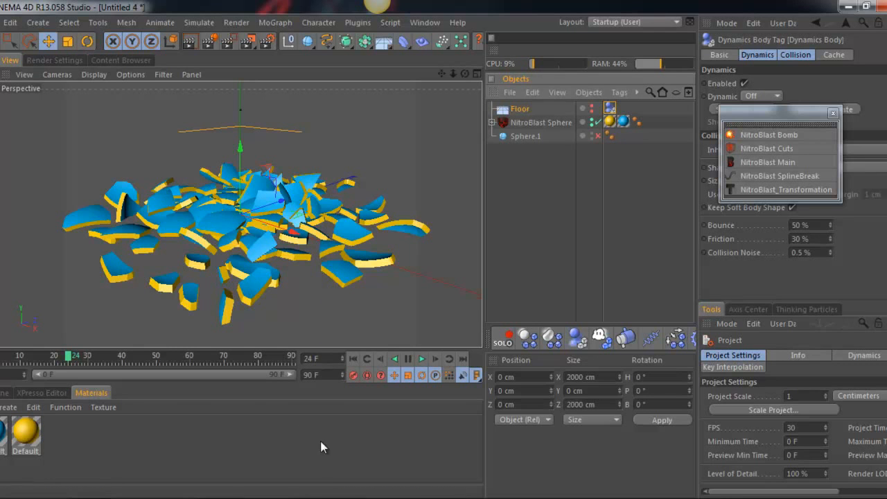
left_click(267, 497)
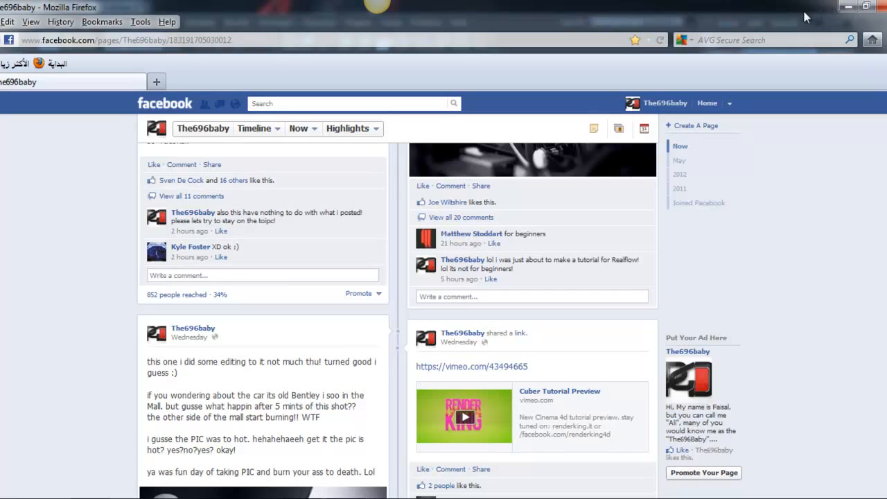
left_click(852, 6)
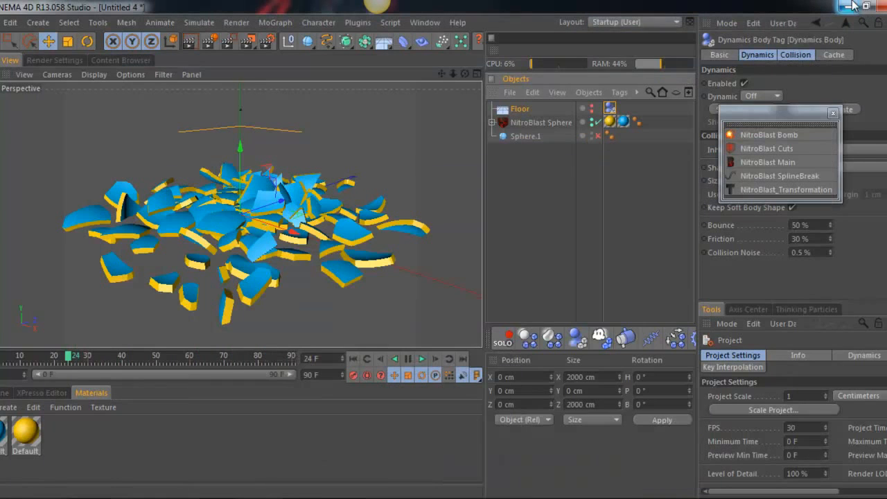
Close the floating NitroBlast tool palette, select the floor and return the timeline to frame 0.
left_click(836, 115)
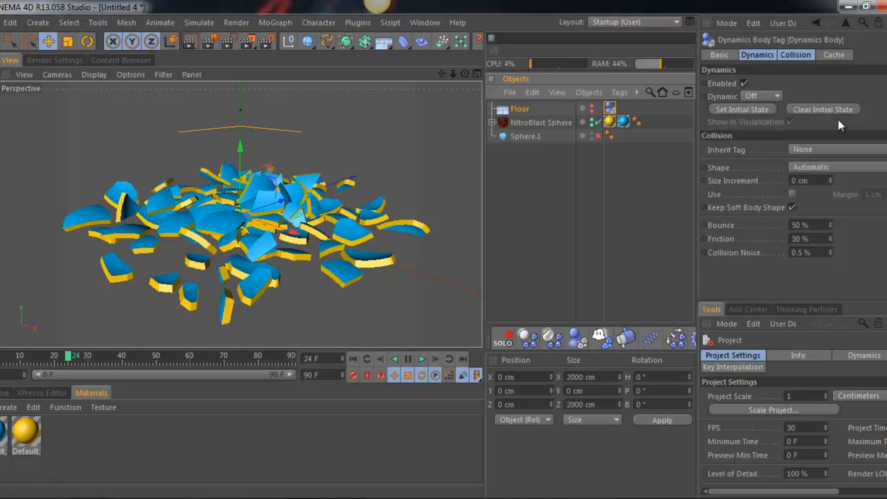
left_click(520, 110)
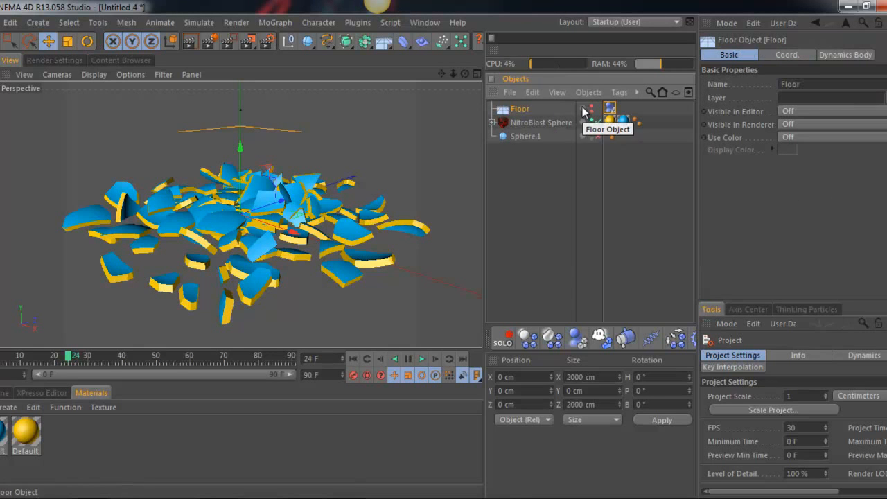
left_click(353, 358)
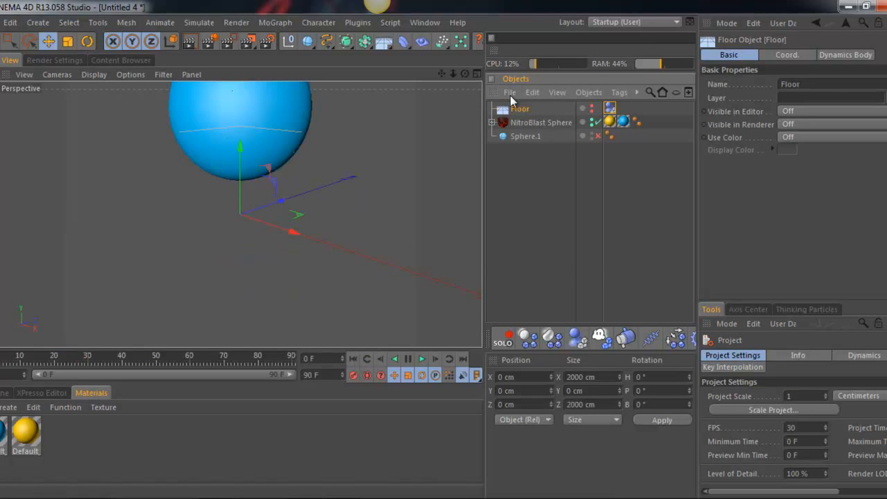
Group Piece 0 through Piece 96 of the NitroBlast Sphere into a null and move it to the top level, below the floor.
left_click(491, 123)
left_click(491, 123)
left_click(492, 122)
left_click(491, 122)
left_click(491, 123)
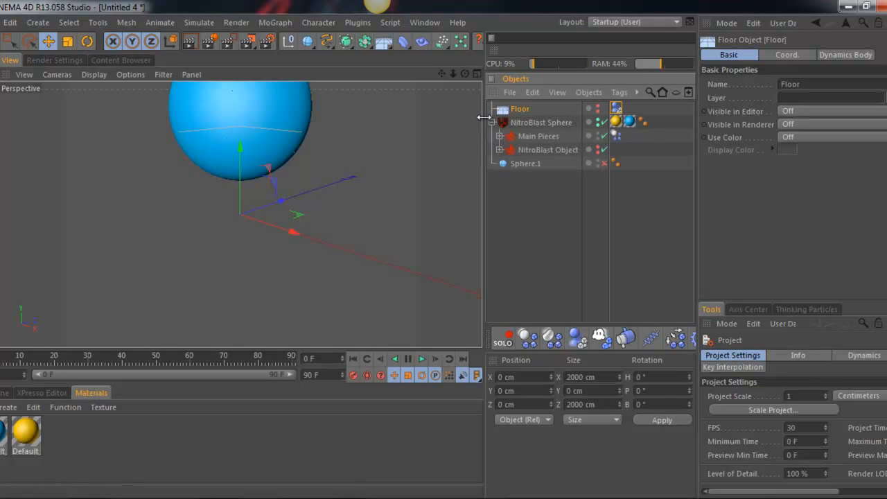
left_click(495, 139)
left_click(499, 137)
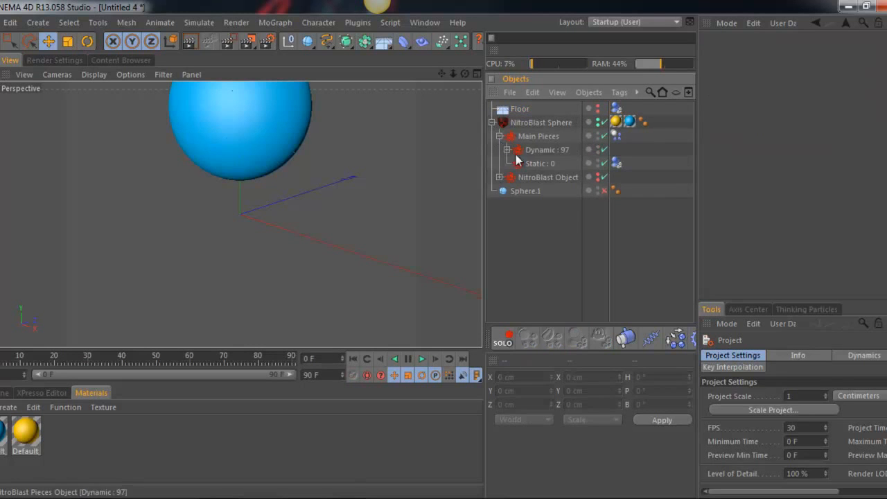
left_click(507, 149)
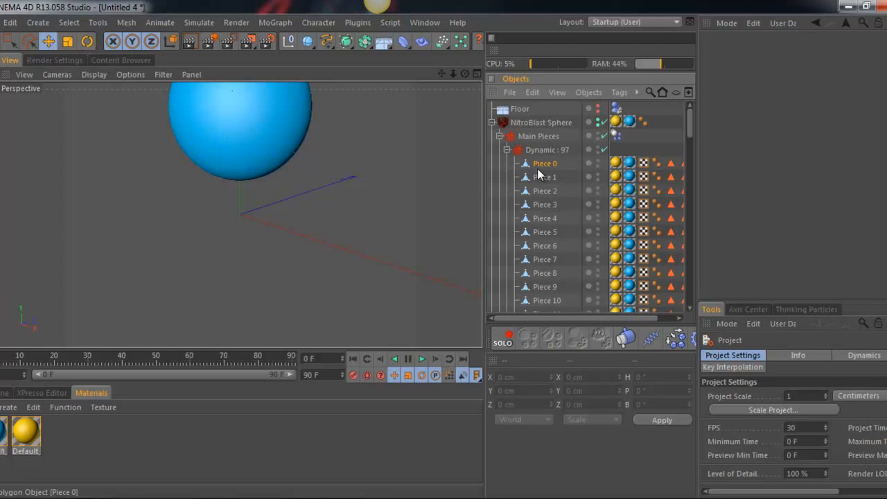
left_click(538, 168)
scroll(555, 208, "down", 20)
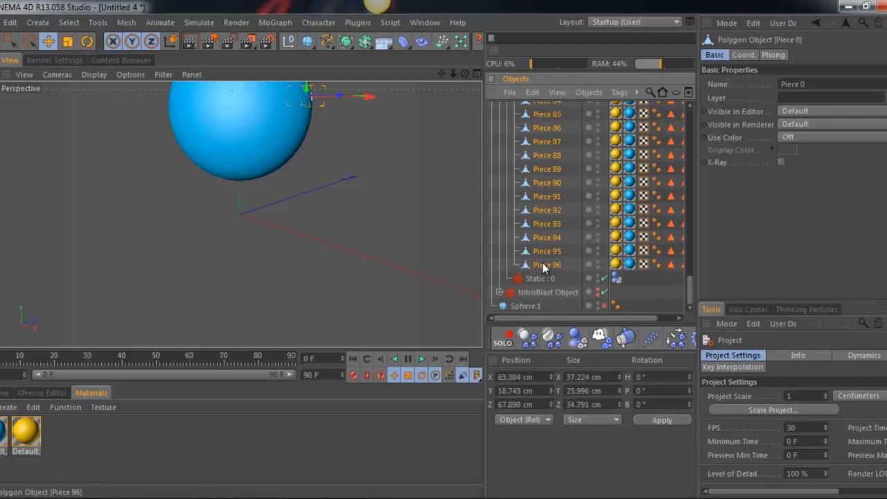
left_click(542, 267, "shift")
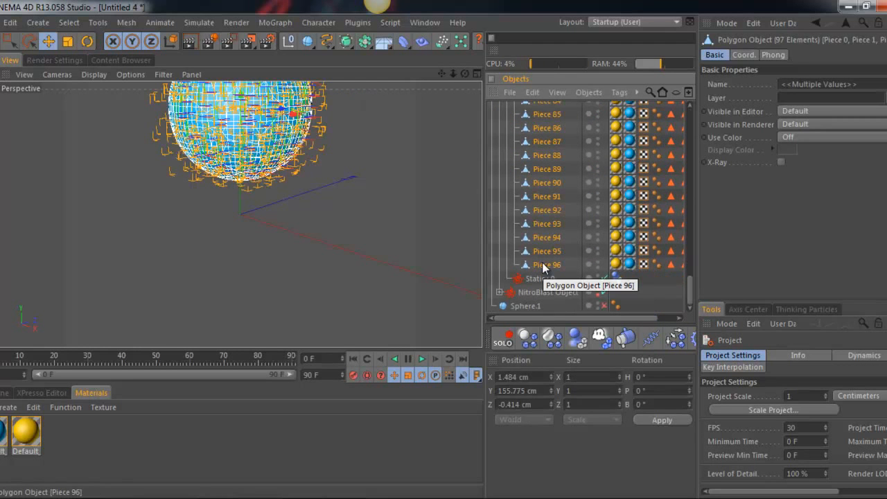
key("alt+g")
left_click_drag(536, 164, 514, 124)
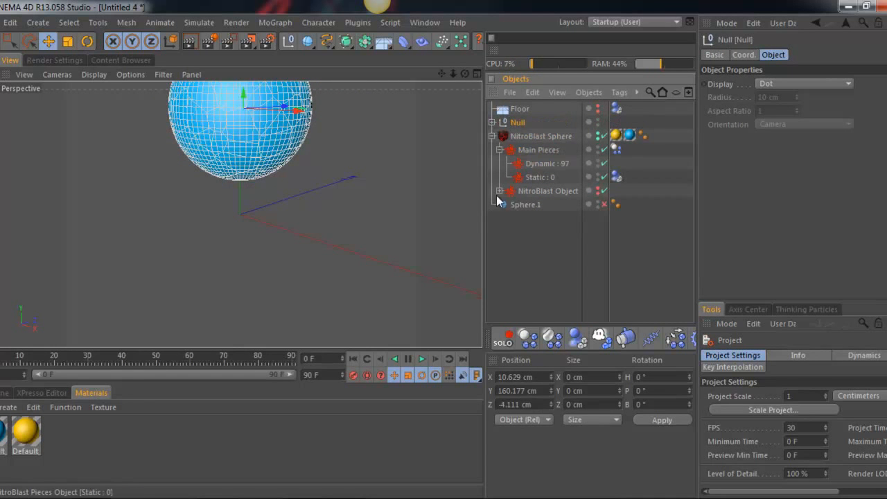
Delete the emptied NitroBlast Sphere and add a MoGraph Fracture object.
left_click(491, 136)
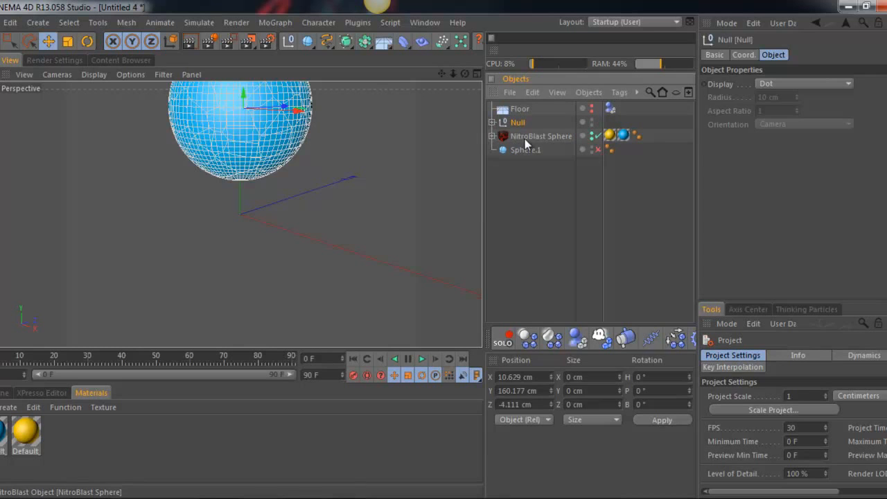
left_click(525, 138)
key("Delete")
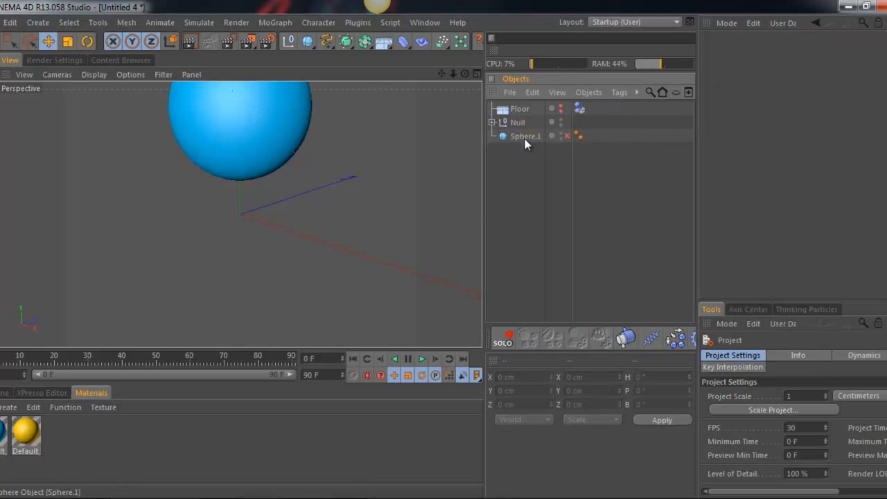
left_click(266, 21)
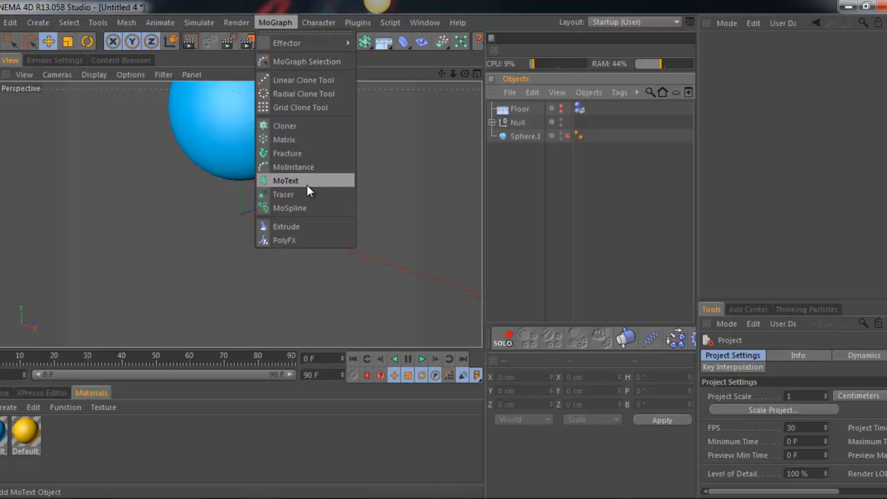
left_click(300, 155)
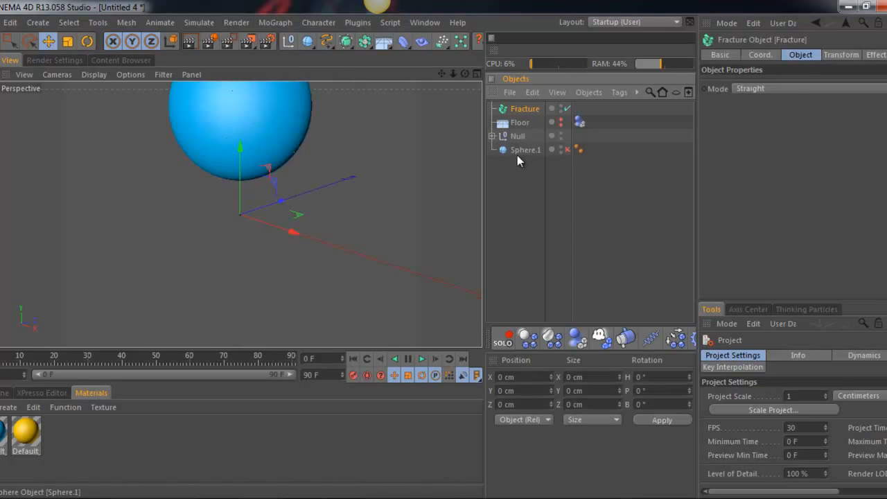
Set the null's X, Y and Z position to 0 cm and drop it to the floor so its minimum Y is 0.
left_click(514, 137)
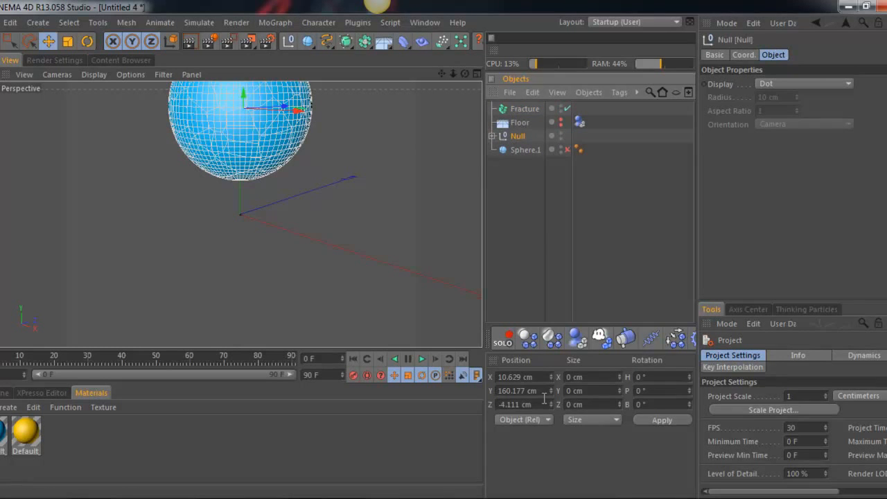
left_click(538, 377)
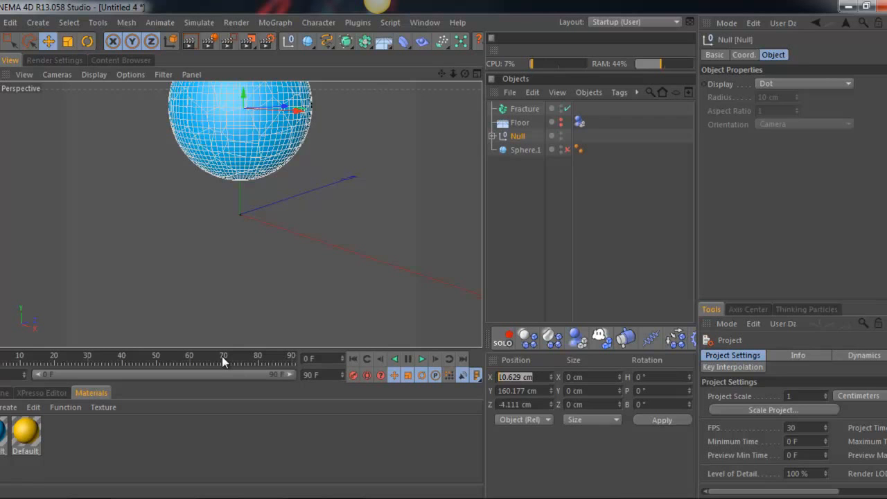
type("0")
key("Tab")
type("0")
key("Tab")
type("0")
key("Return")
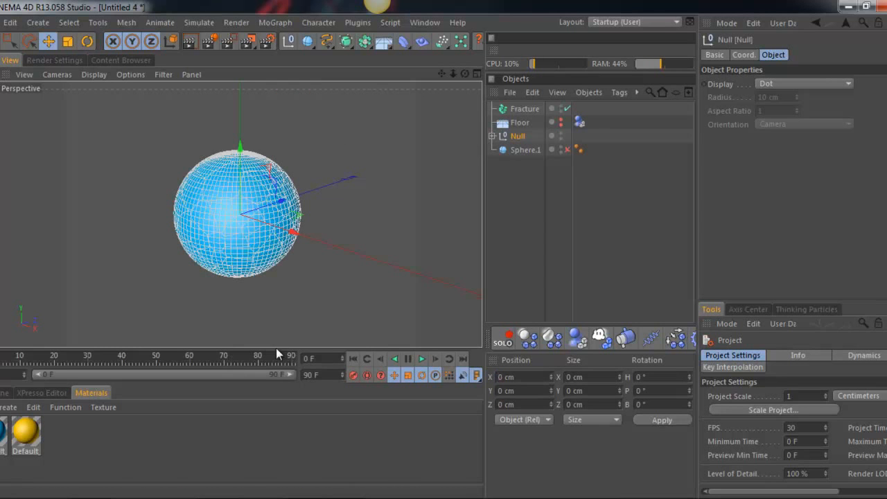
left_click(1, 207)
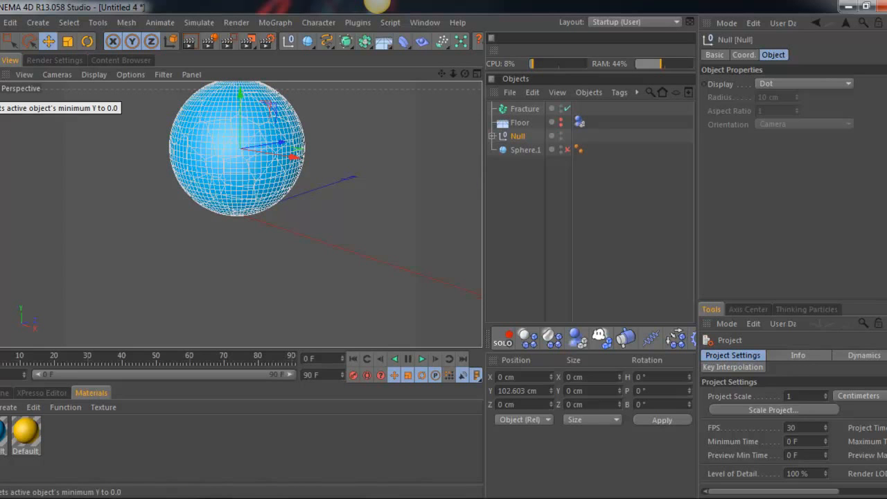
left_click(550, 239)
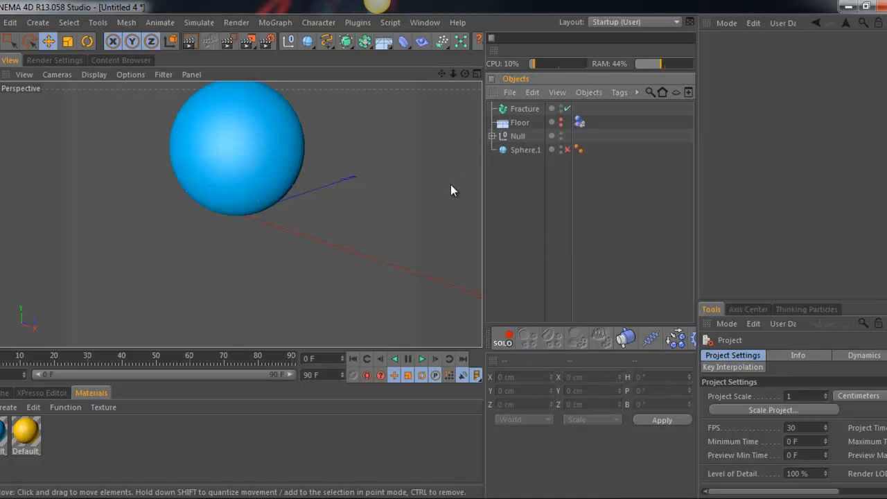
Move Piece 0 through Piece 96 from the null into the Fracture object and delete the emptied null.
left_click(489, 136)
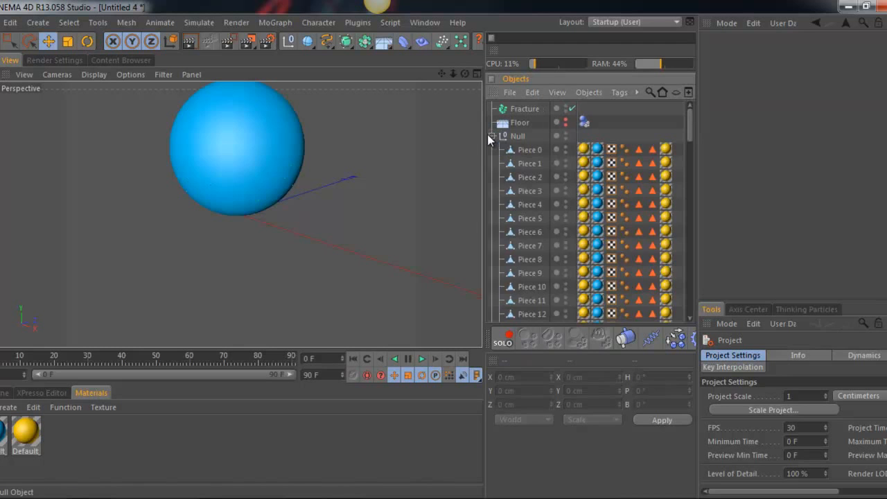
left_click(527, 150)
scroll(534, 305, "down", 20)
left_click(532, 303, "shift")
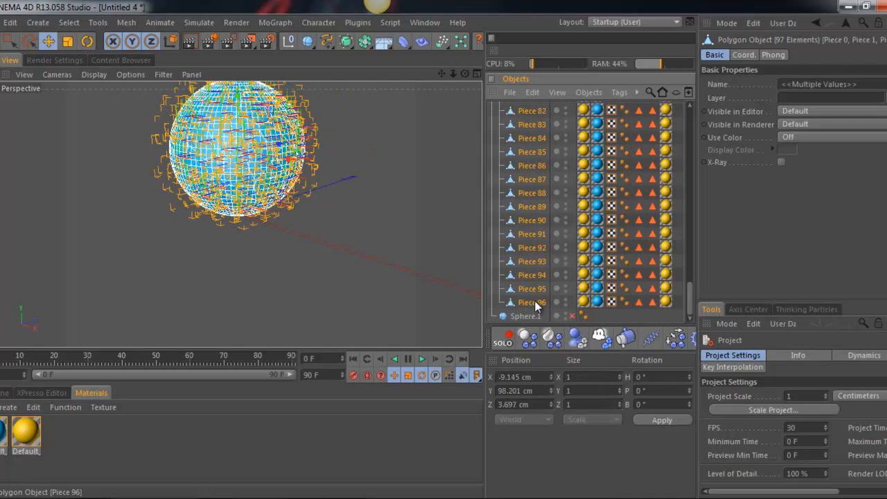
scroll(540, 208, "up", 20)
left_click_drag(519, 154, 528, 105)
left_click(492, 108)
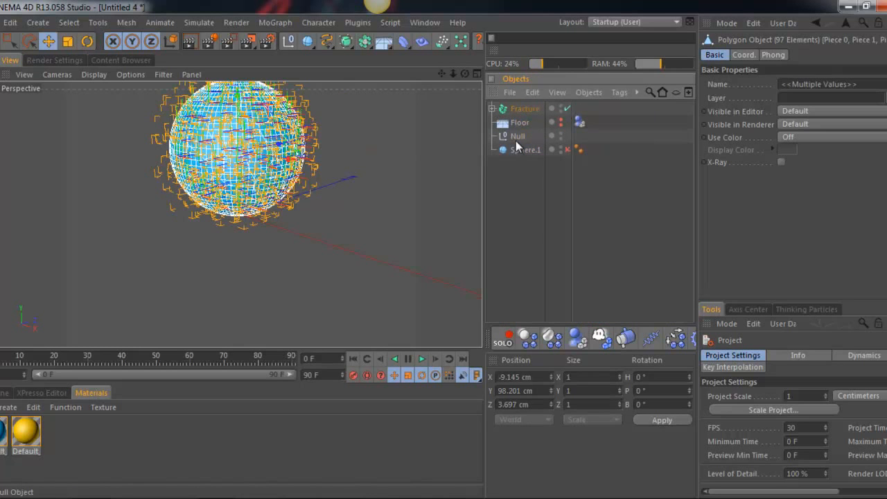
left_click(516, 137)
key("Delete")
Run Axis Center on the Fracture object with the action Axis to and the center All Points.
left_click(518, 109)
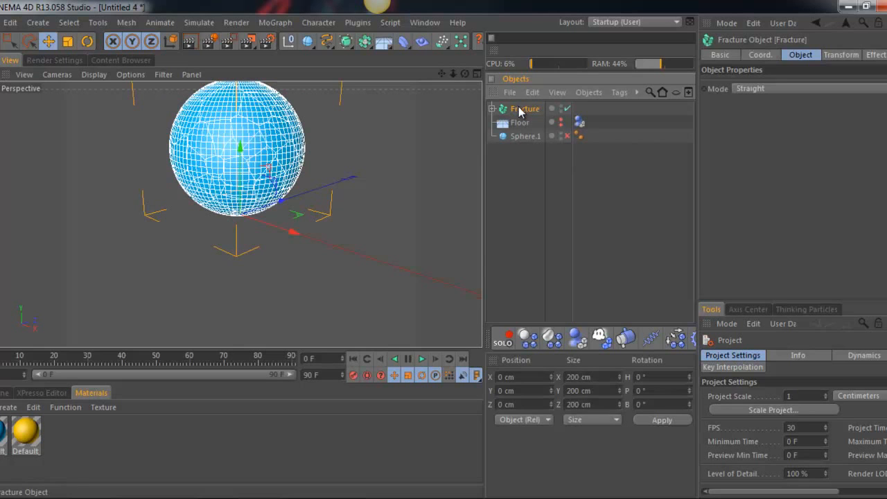
left_click(765, 309)
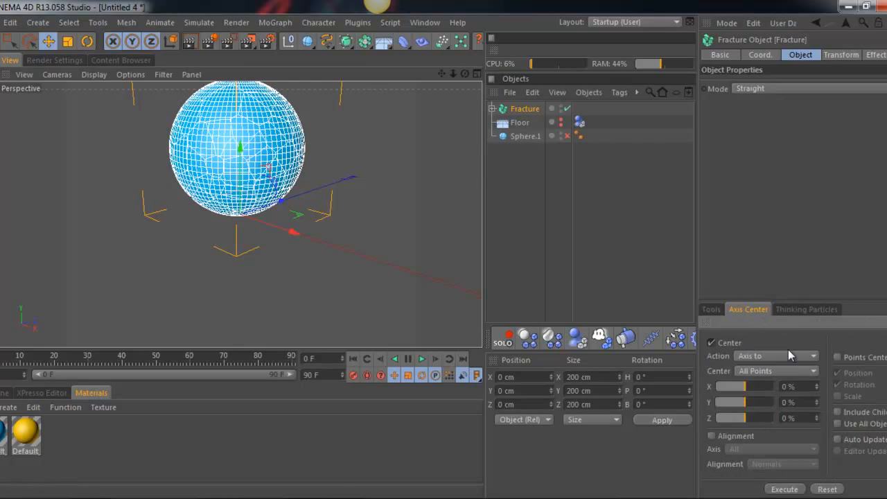
left_click(778, 489)
left_click(712, 309)
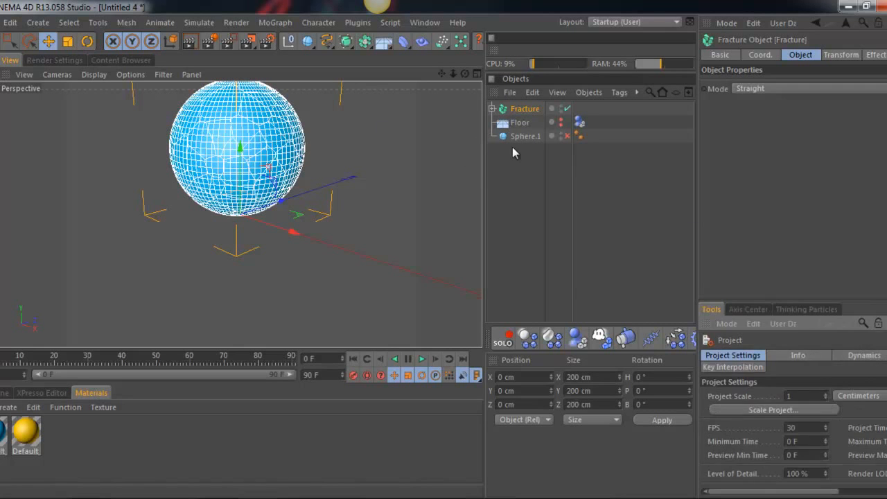
Add a Rigid Body simulation tag to the Fracture object and widen the Objects manager.
right_click(523, 110)
mouse_move(537, 87)
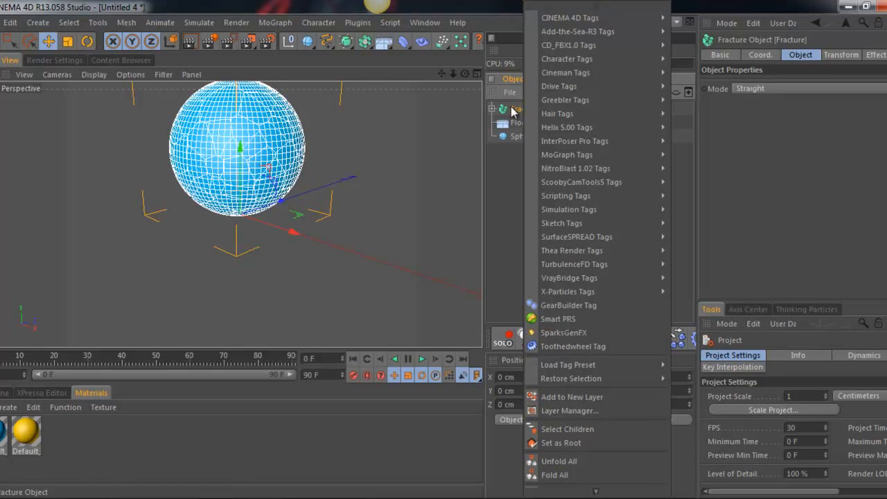
mouse_move(610, 208)
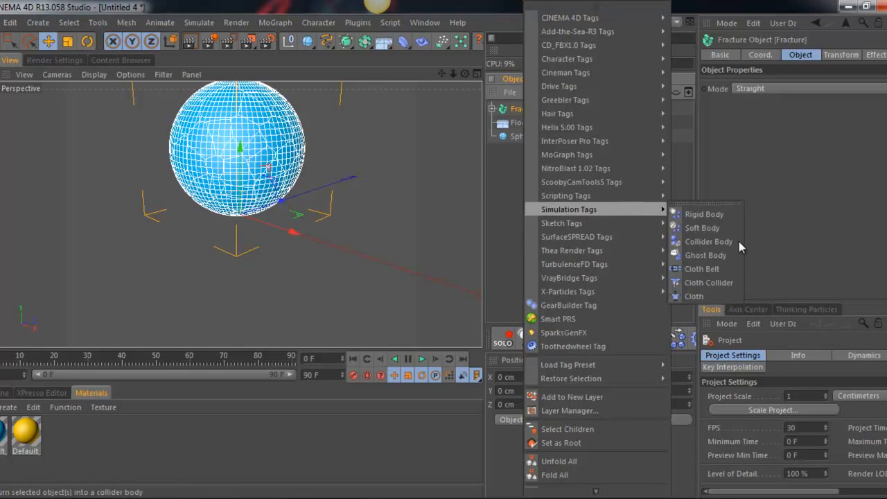
left_click(713, 214)
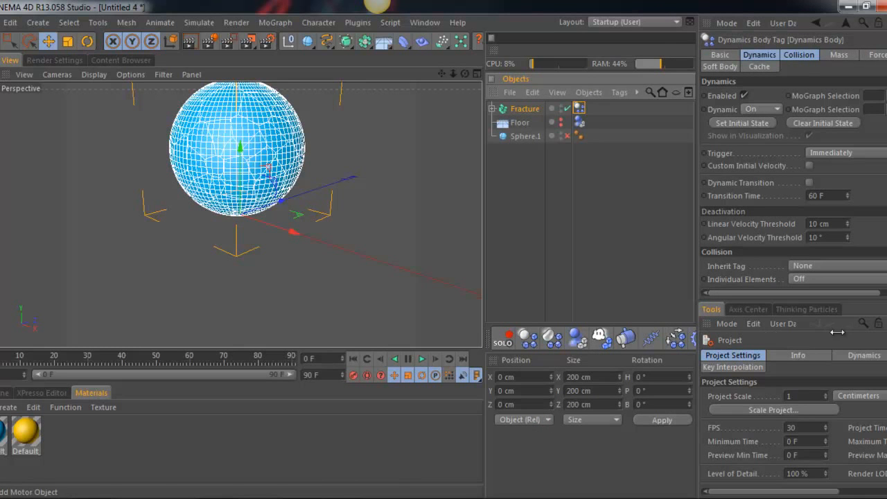
mouse_move(482, 308)
left_mouse_down()
mouse_move(426, 310)
mouse_move(470, 319)
left_mouse_up()
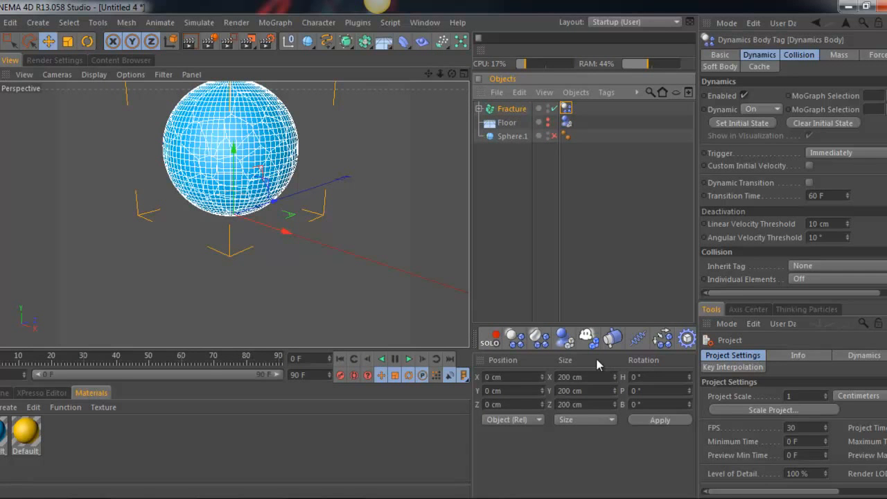
left_click(488, 341)
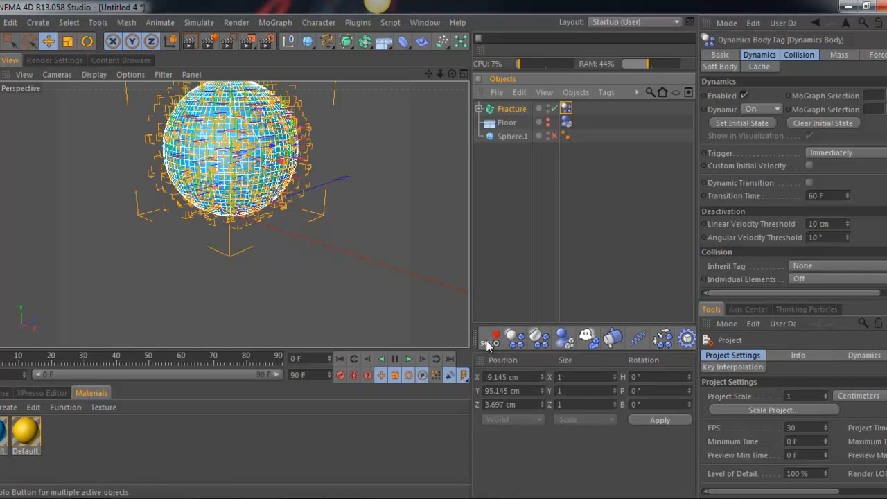
left_click(524, 242)
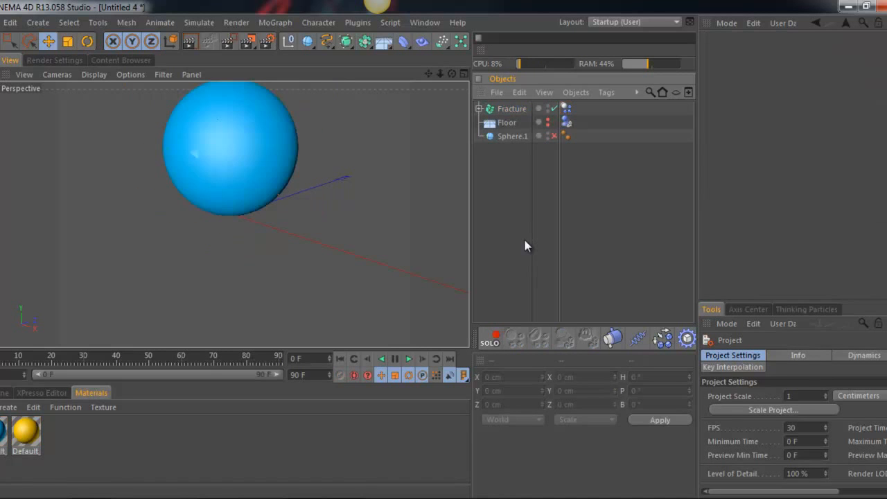
Set the trigger of the Fracture object's Dynamics Body tag to Immediately and enable Custom Initial Velocity.
left_click(558, 108)
left_click(566, 109)
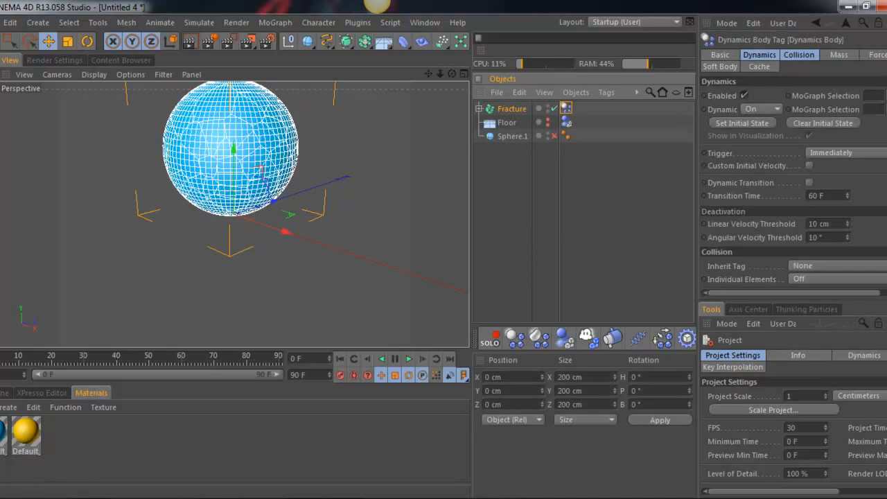
left_click(765, 55)
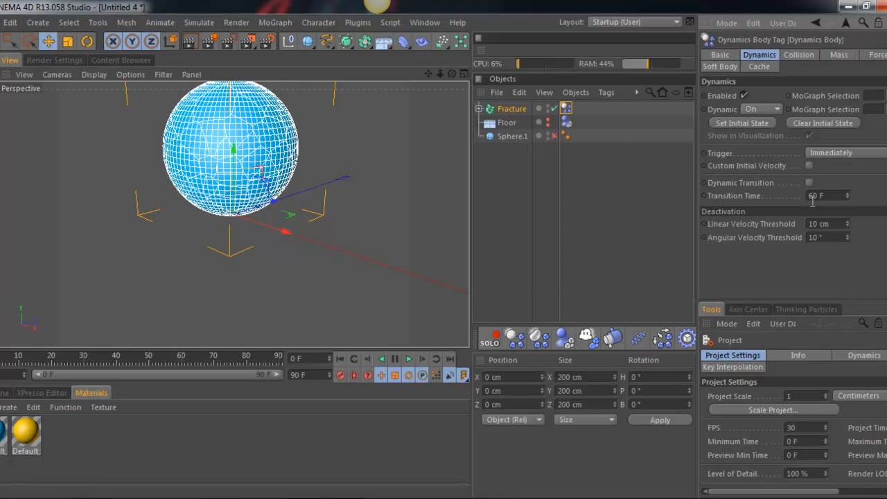
left_click(817, 153)
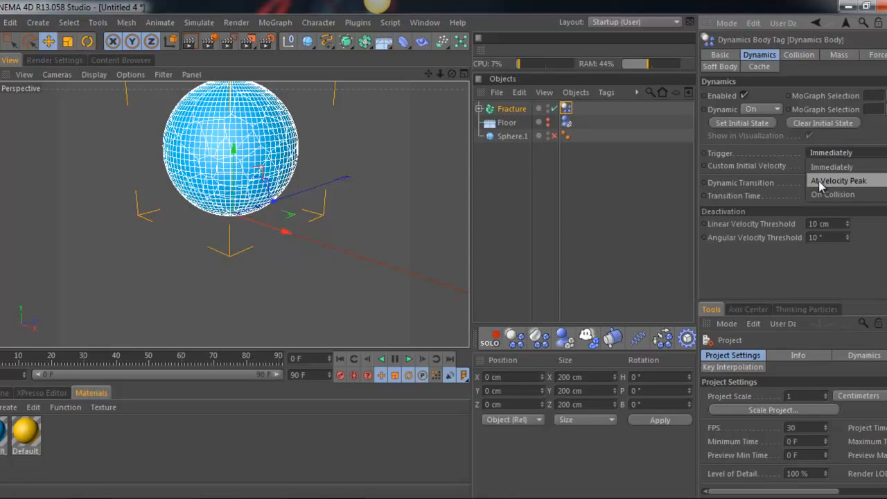
left_click(815, 166)
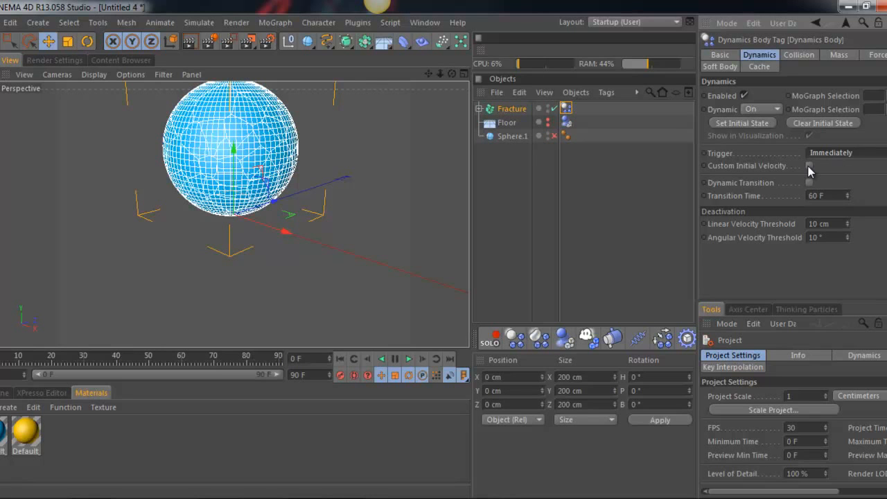
left_click(808, 166)
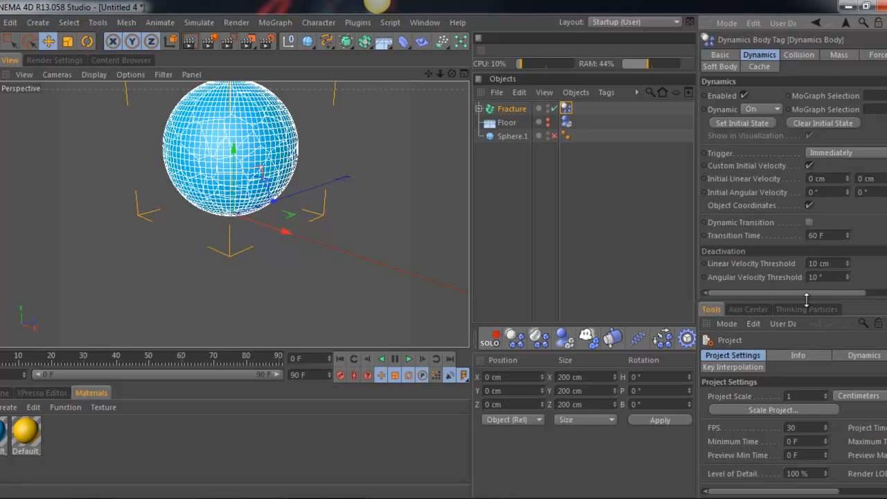
left_click_drag(803, 293, 759, 291)
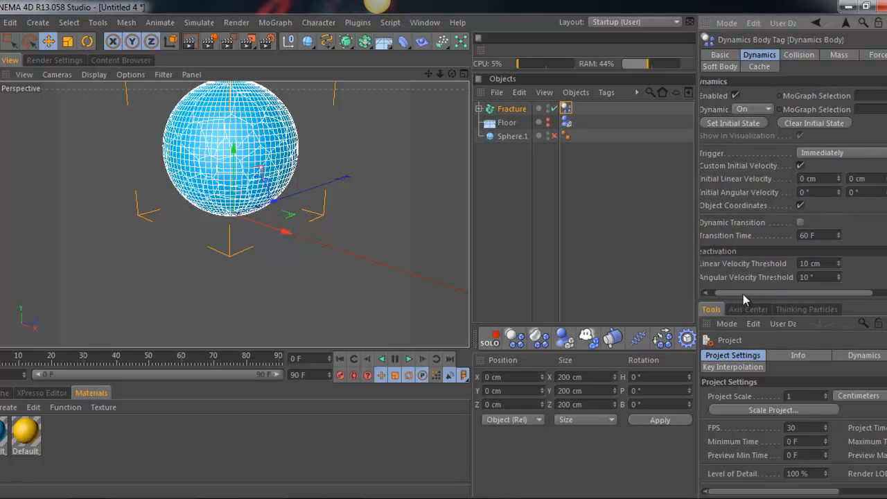
left_click_drag(742, 293, 732, 293)
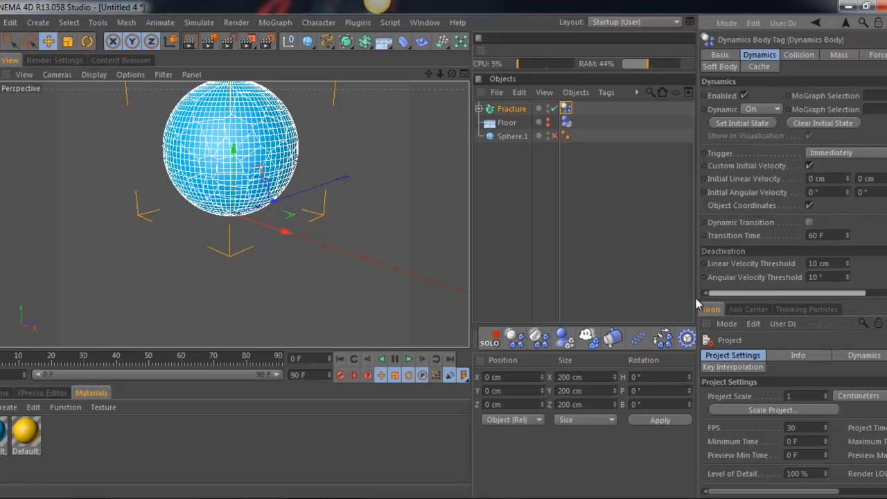
Set the Initial Linear Velocity to 400 cm in X and 100 cm in Y.
left_click(830, 179)
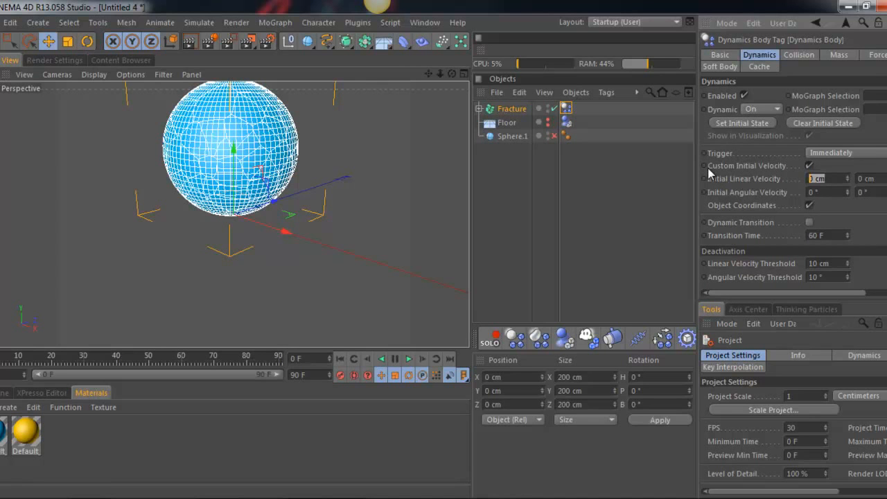
type("400")
type("10")
Play the simulation twice from a side-on view to check the sphere's launch, returning to frame 0.
left_click_drag(451, 74, 413, 263)
left_click(408, 358)
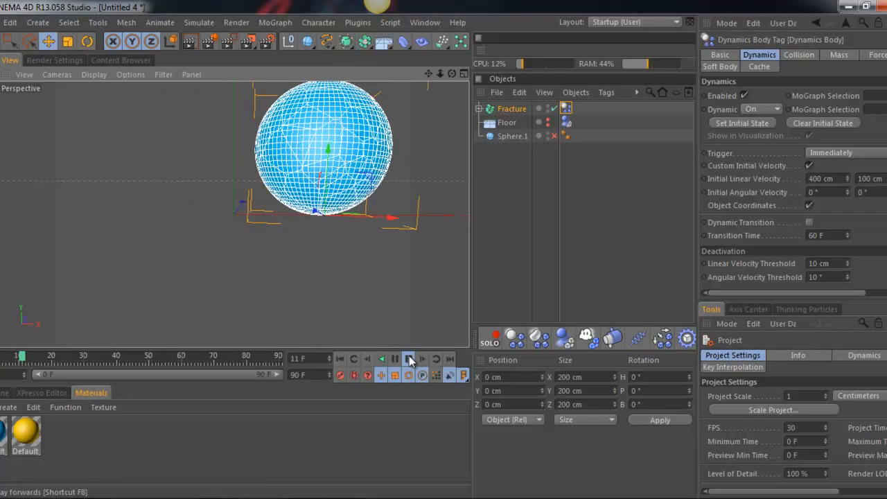
left_click(339, 358)
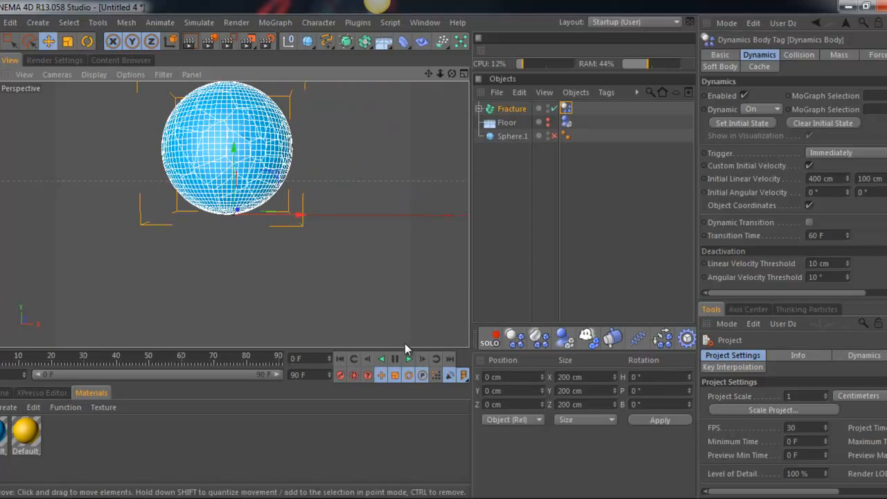
left_click(414, 358)
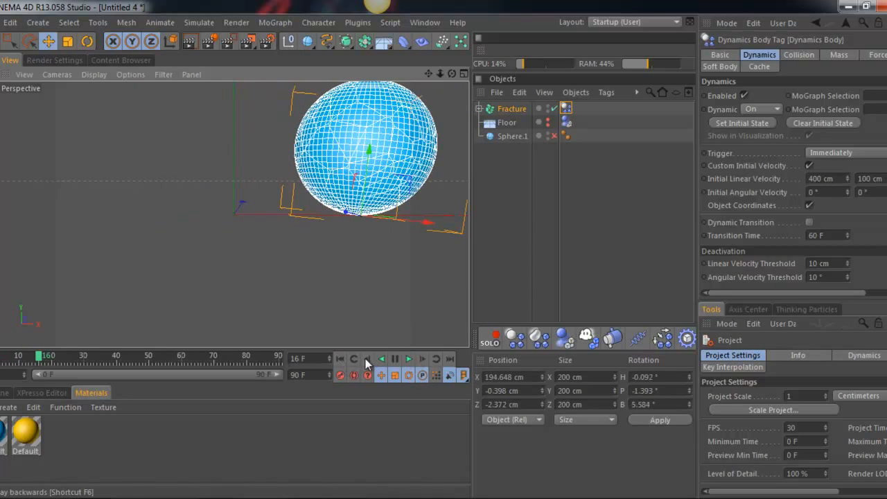
left_click(340, 358)
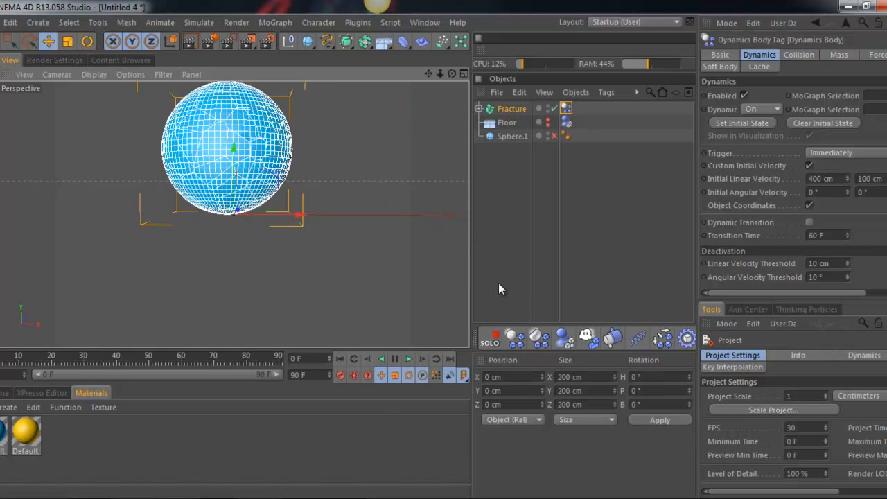
Set the Y component of the Initial Linear Velocity to 1000 cm.
left_click(866, 178)
type("0")
left_click(746, 206)
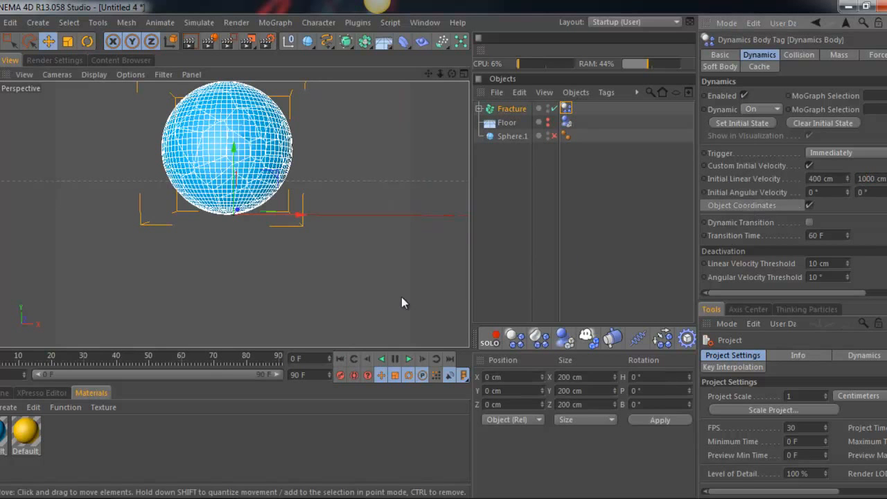
Play the simulation to check the sphere's flight path with the whole arc in view, and return to frame 0.
left_click(409, 358)
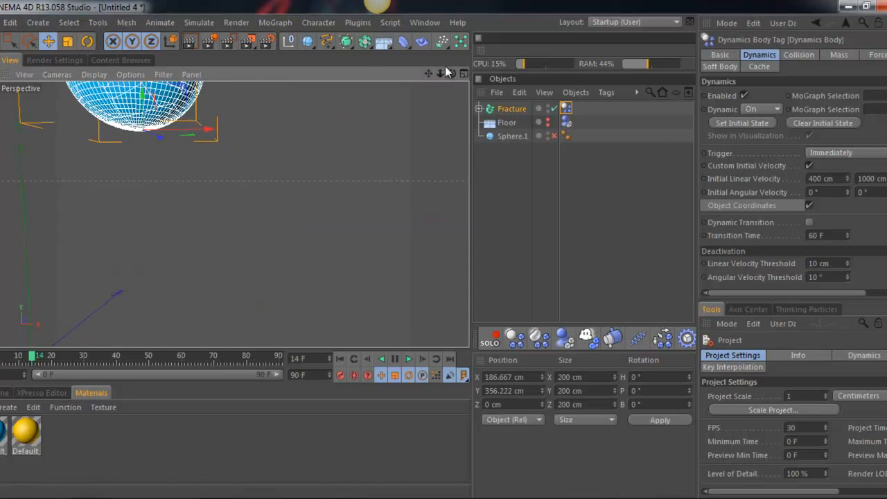
scroll(440, 250, "down", 10)
left_click(340, 359)
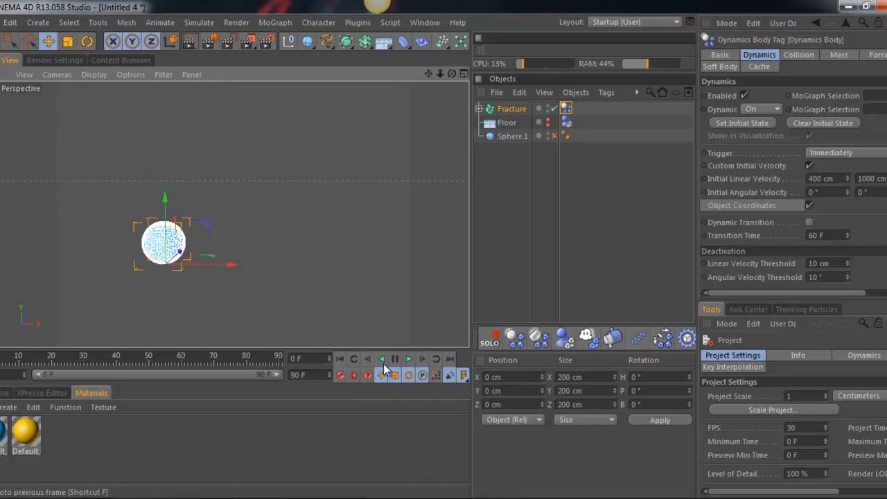
left_click(408, 359)
left_click(408, 359)
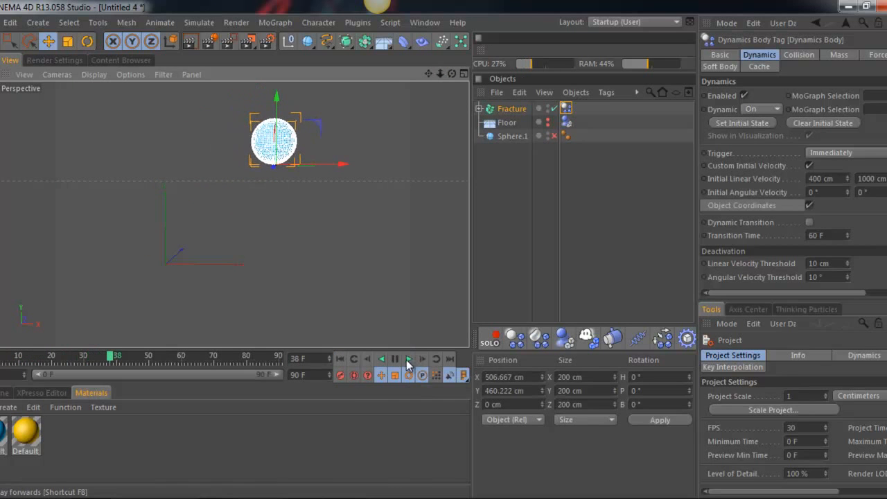
left_click(340, 359)
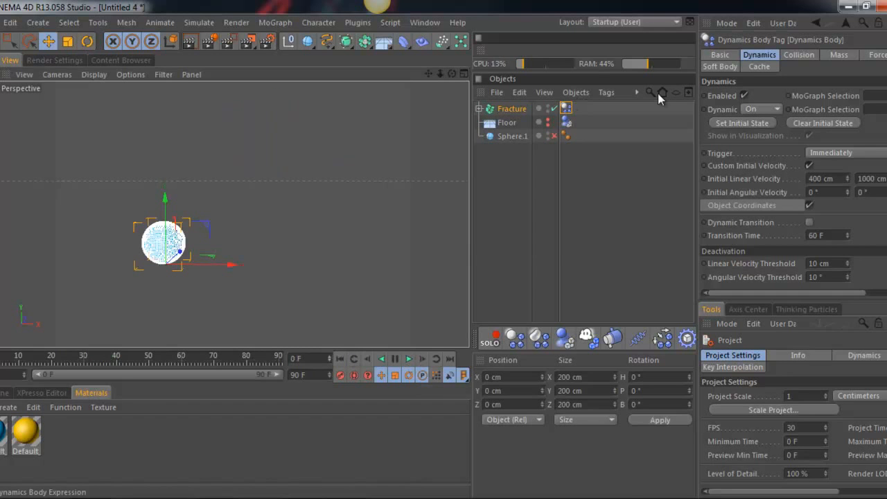
Set the Fracture's dynamics body collision Bounce to 5% and Friction to 100%.
left_click(802, 55)
double_click(819, 199)
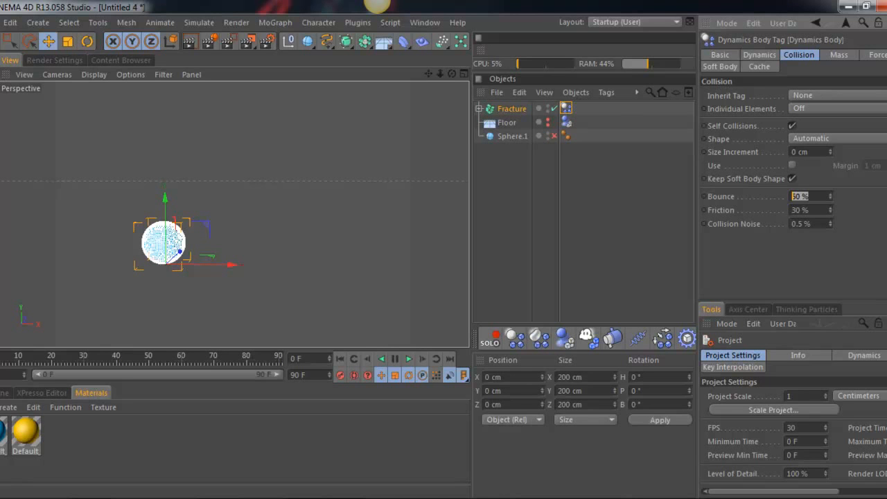
type("5")
key("Tab")
type("10")
key("Return")
Set the Fracture tag's Inherit Tag to Apply Tag to Children and Individual Elements to Second Level.
left_click(789, 96)
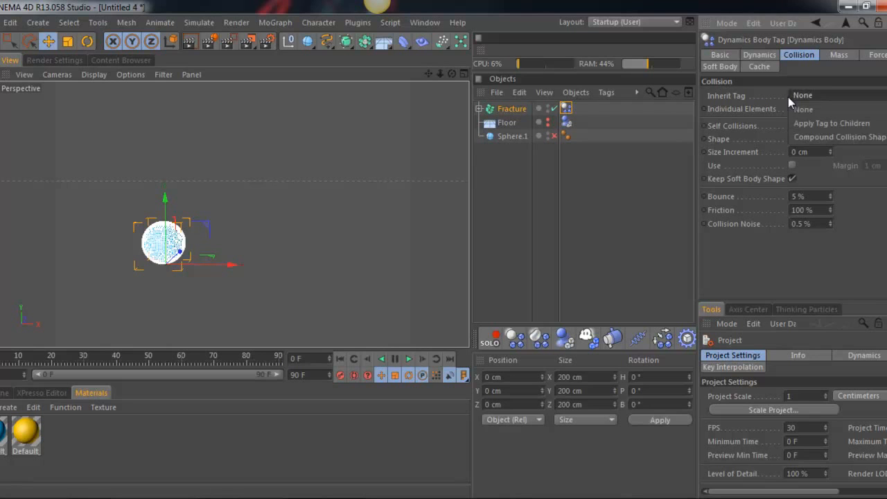
left_click(795, 126)
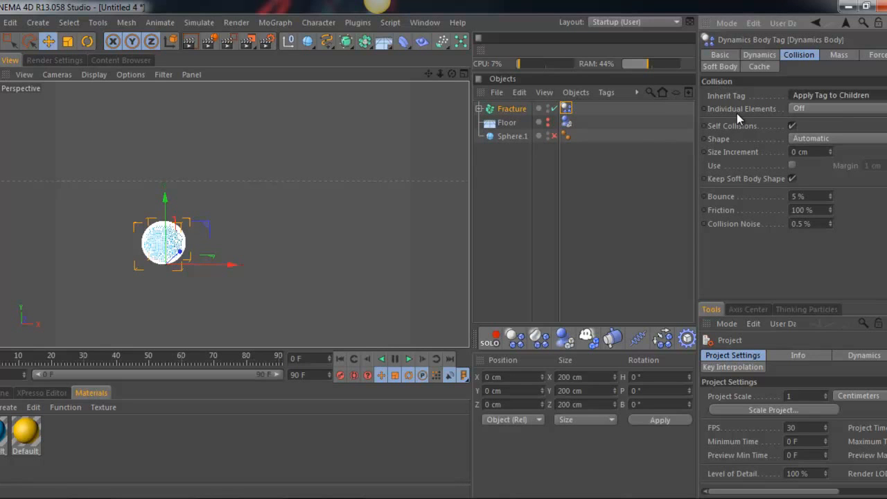
left_click(820, 109)
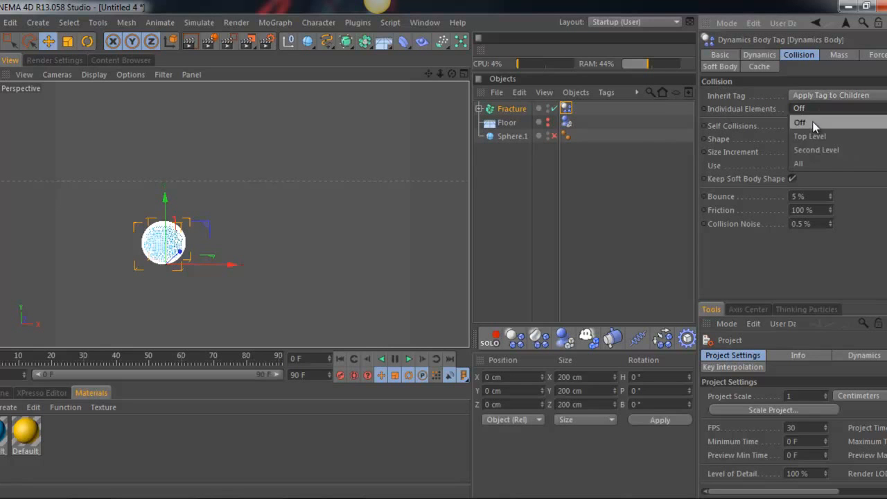
left_click(803, 149)
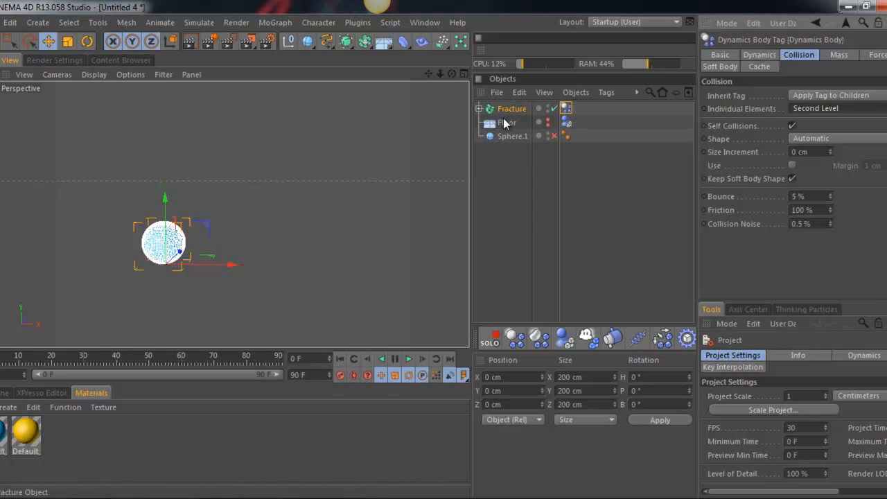
Duplicate the Fracture object, moving the copy to about 329 cm and the original to about -311 cm in X.
left_click_drag(505, 109, 503, 116, "ctrl")
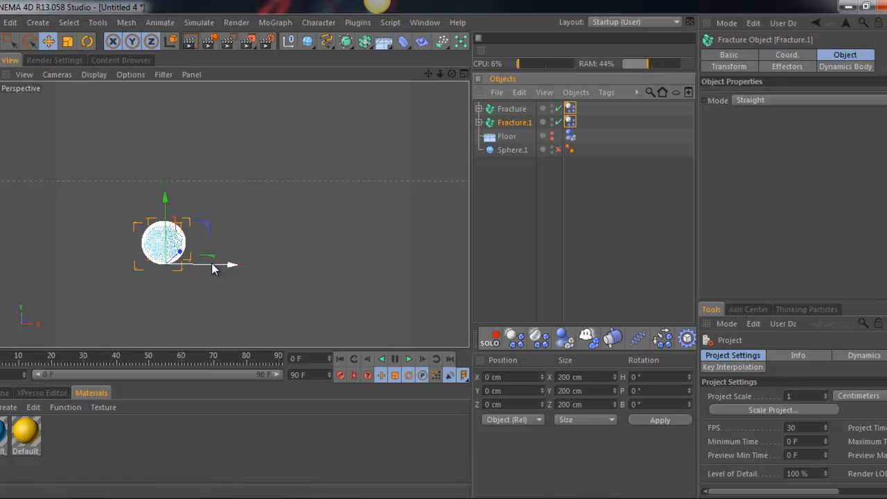
left_click_drag(213, 269, 282, 281)
left_click(463, 74)
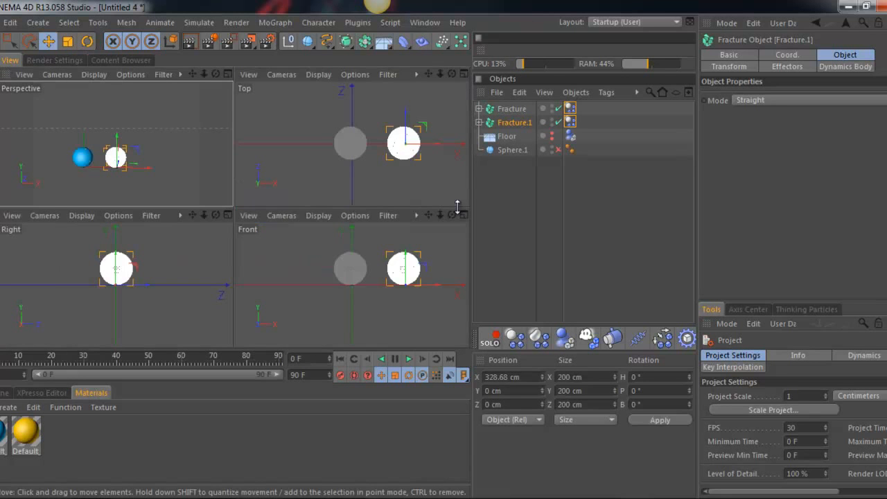
left_click(462, 215)
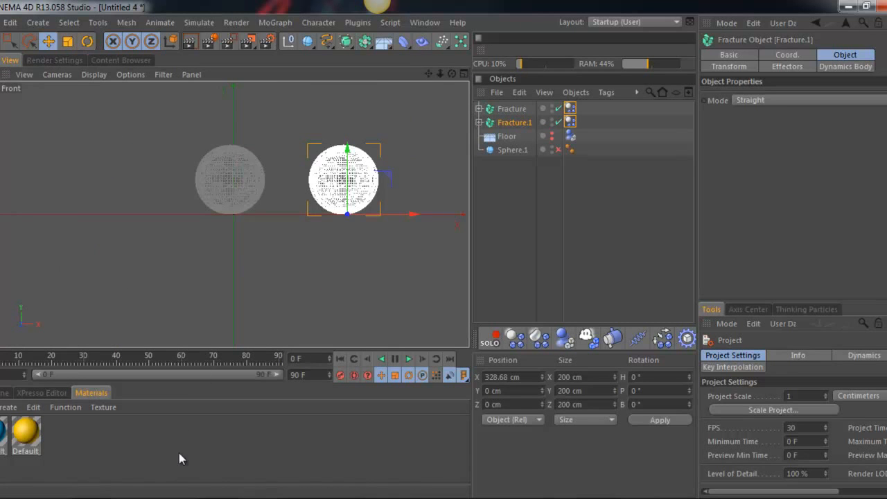
left_click(511, 111)
left_click_drag(293, 217, 177, 220)
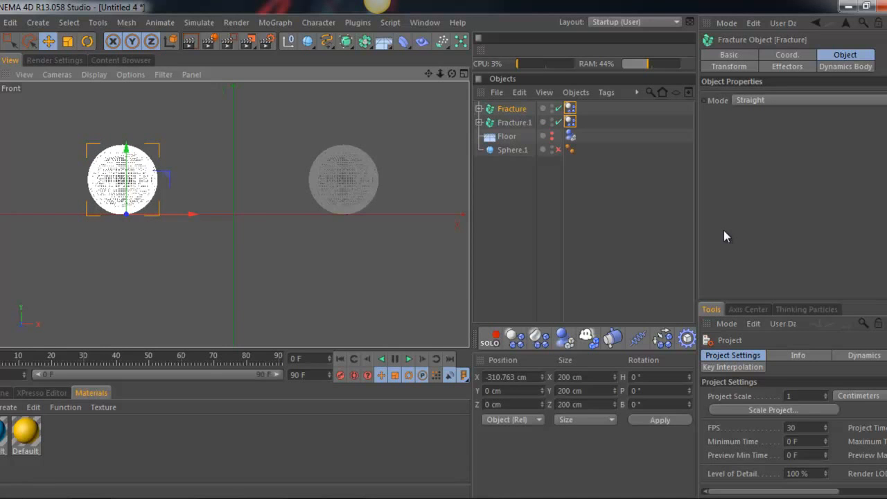
left_click(665, 193)
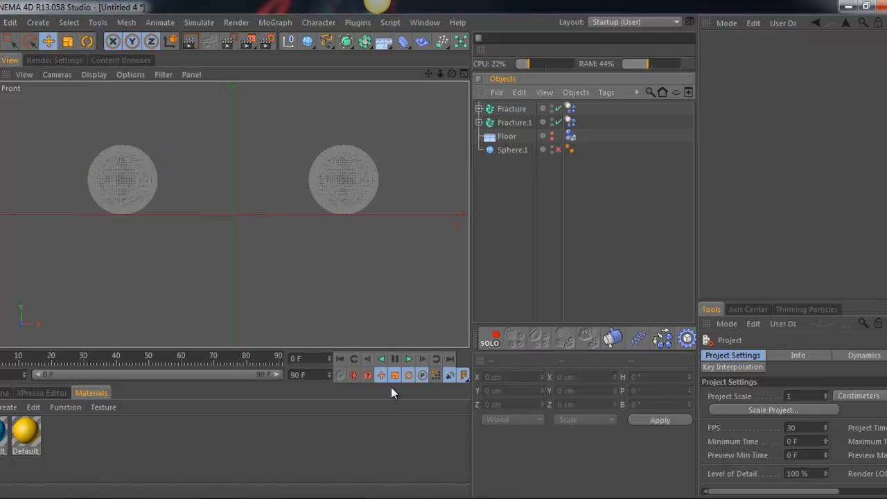
Inspect the duplicate Fracture's dynamics settings, play the simulation to check both spheres' direction, and return to frame 0.
left_click(566, 122)
left_click(520, 121)
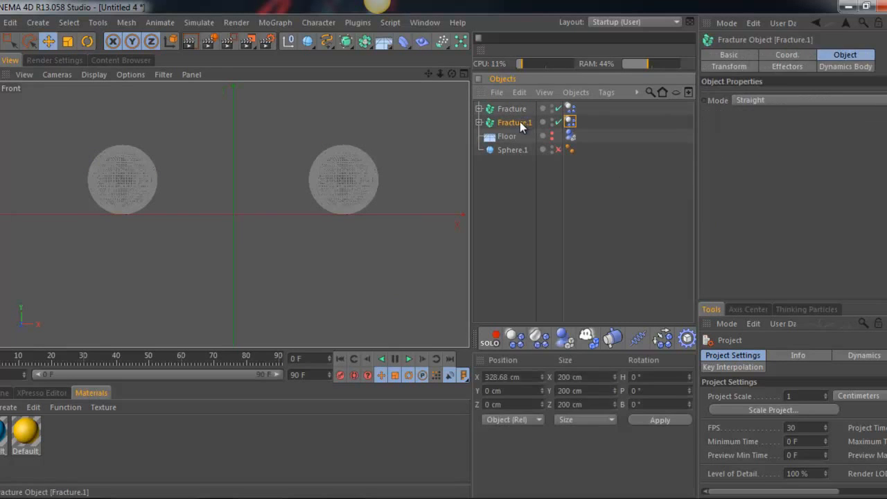
left_click(570, 122)
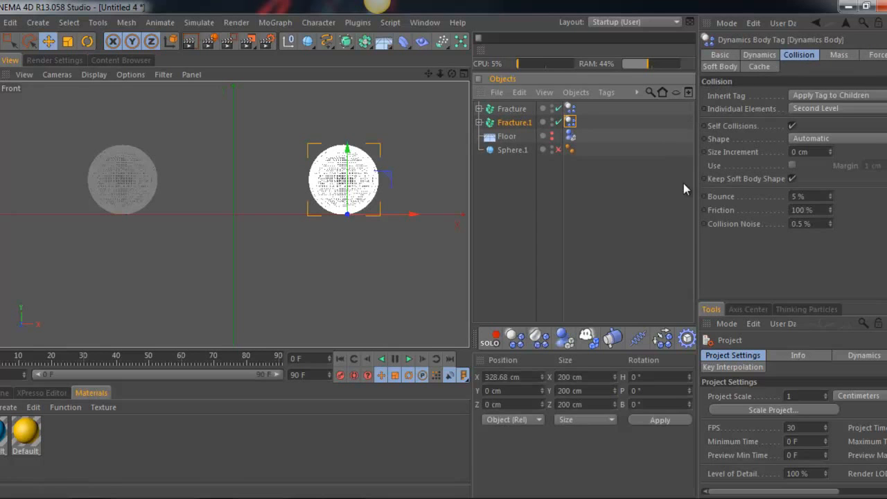
left_click(760, 54)
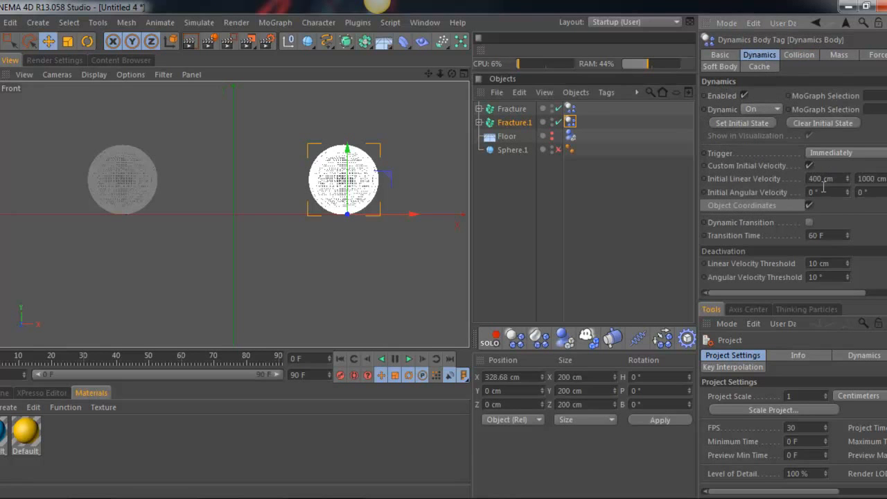
left_click(407, 361)
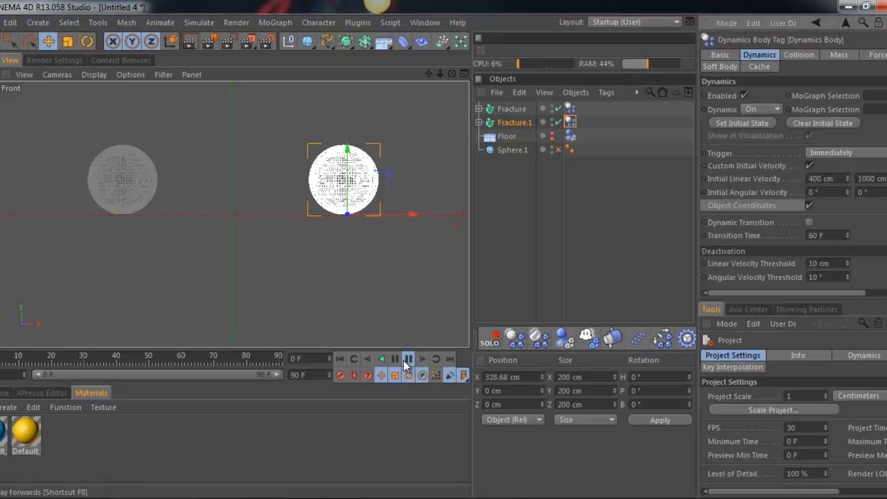
left_click(407, 360)
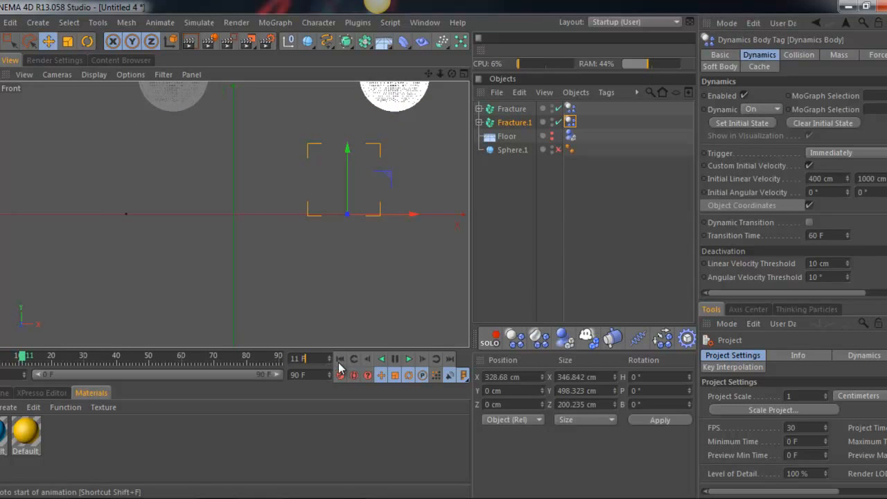
left_click(340, 359)
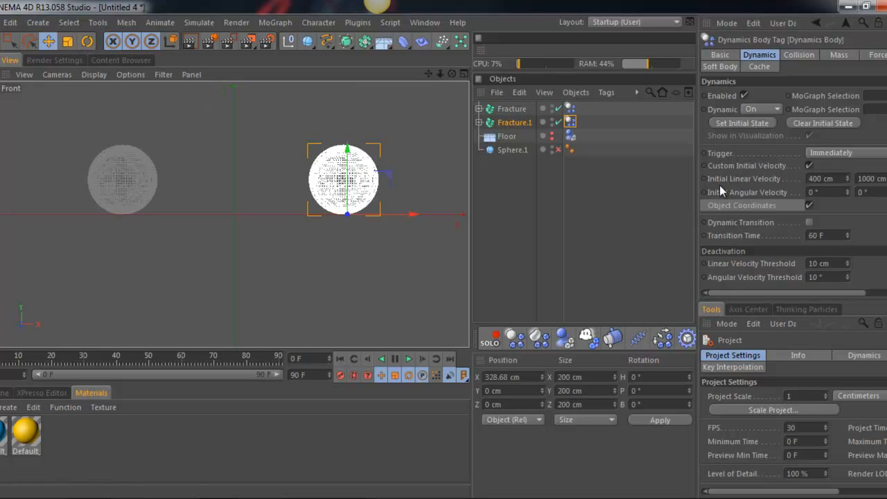
Set the X component of the duplicate Fracture's Initial Linear Velocity to -400 cm.
left_click(808, 180)
type("-")
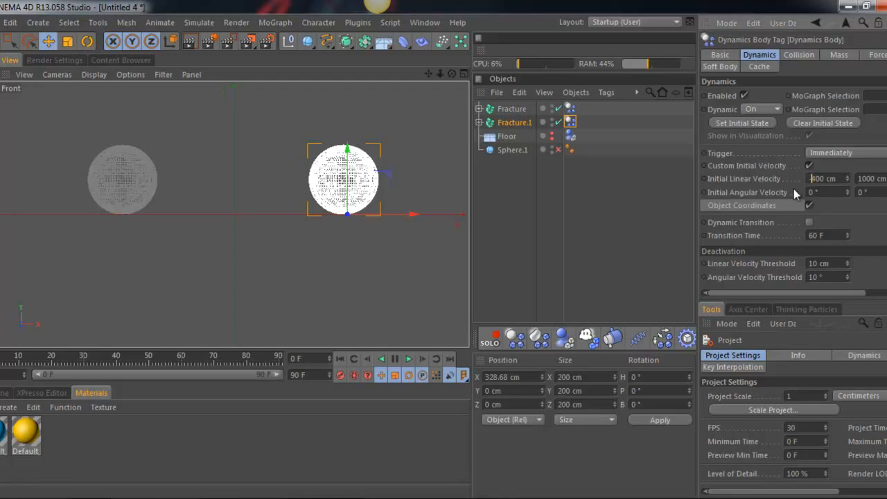
key("Return")
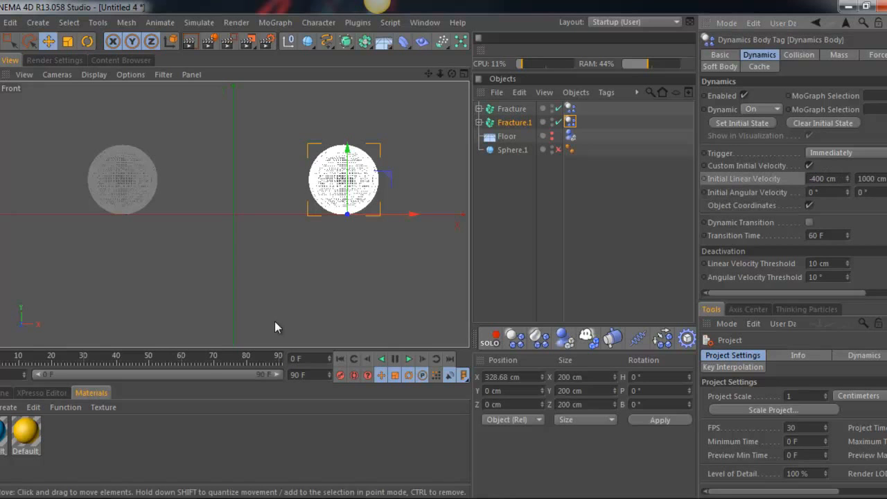
Play the simulation from the front to check the two spheres' collision and how the pieces land.
left_click(409, 359)
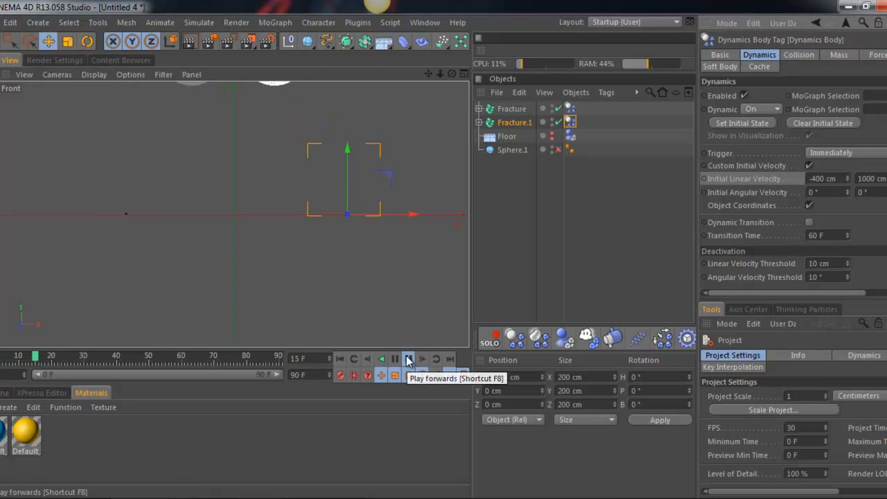
left_click(408, 359)
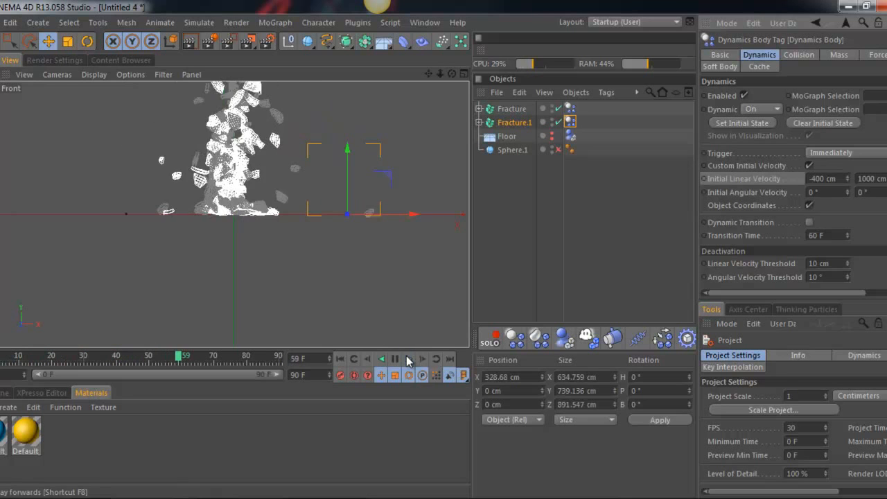
left_click_drag(447, 71, 466, 254)
left_click(355, 359)
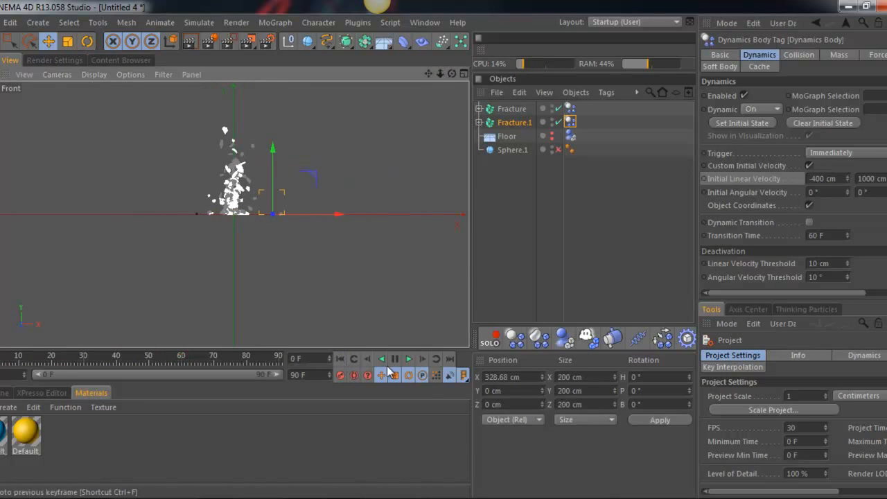
left_click(409, 360)
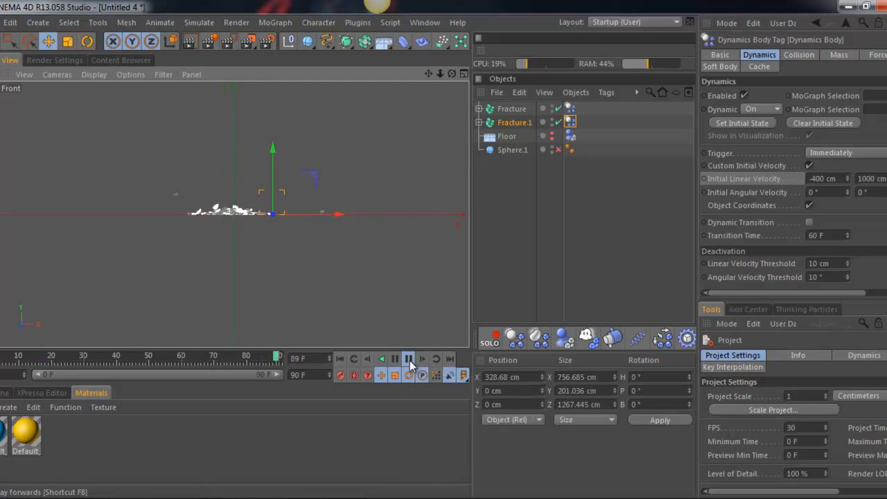
left_click(409, 358)
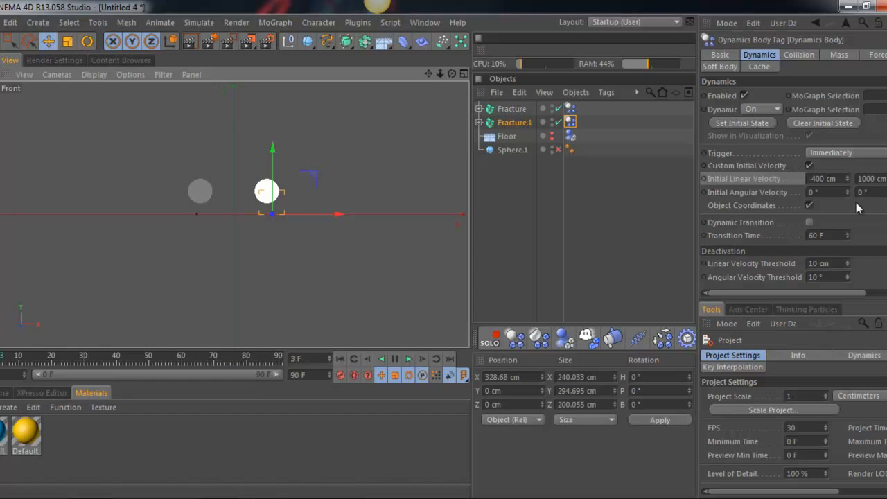
Review the collision settings of both Fracture tags and set the Floor's collision Bounce to 5%.
left_click(798, 56)
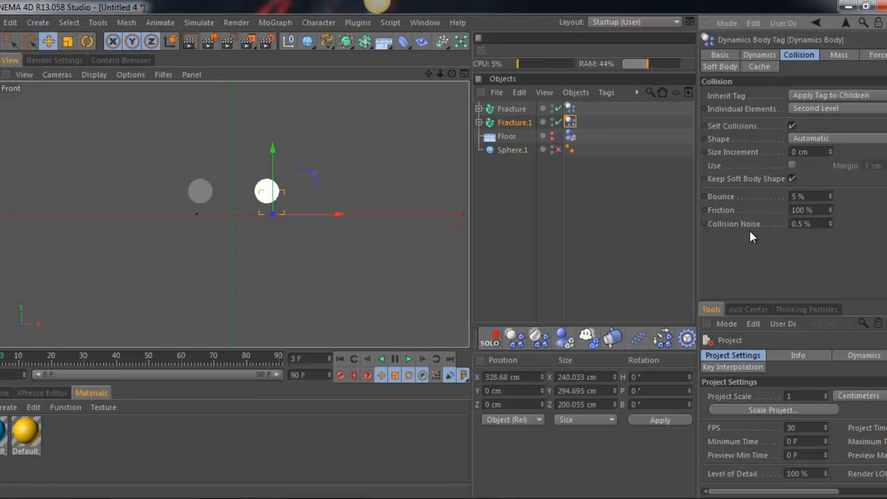
left_click(567, 106)
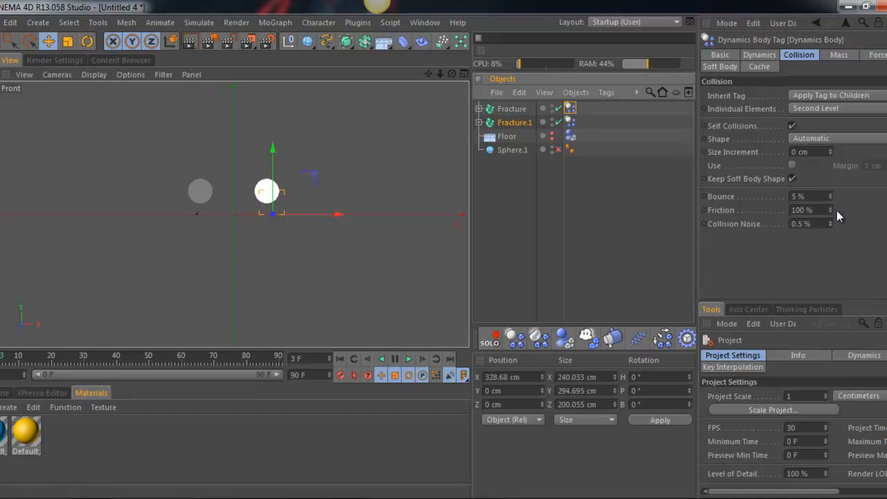
left_click(581, 137)
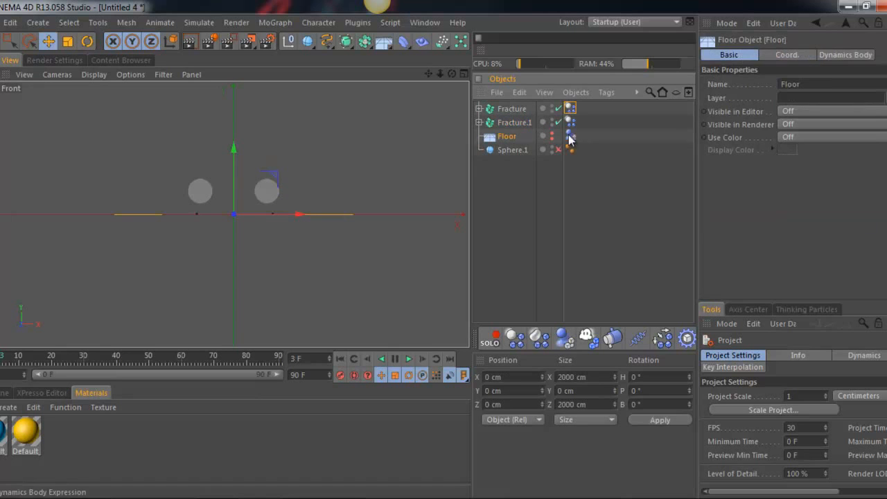
left_click(570, 136)
double_click(811, 158)
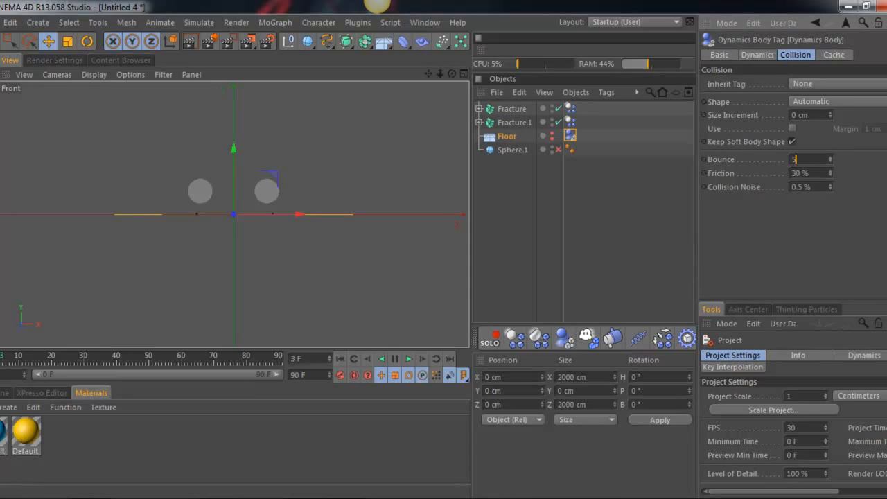
type("5")
key("Tab")
left_click(531, 185)
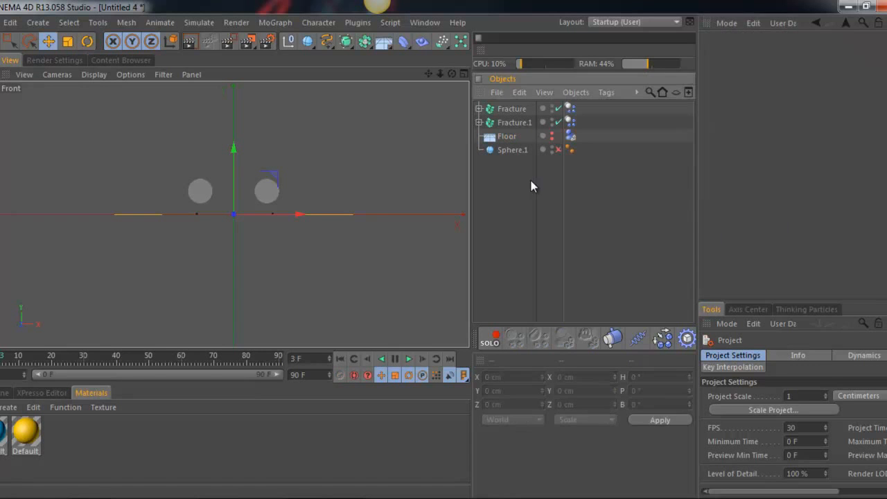
Play the simulation from frame 0 in the Perspective view, with both spheres centred, to check the collision and debris.
left_click(463, 74)
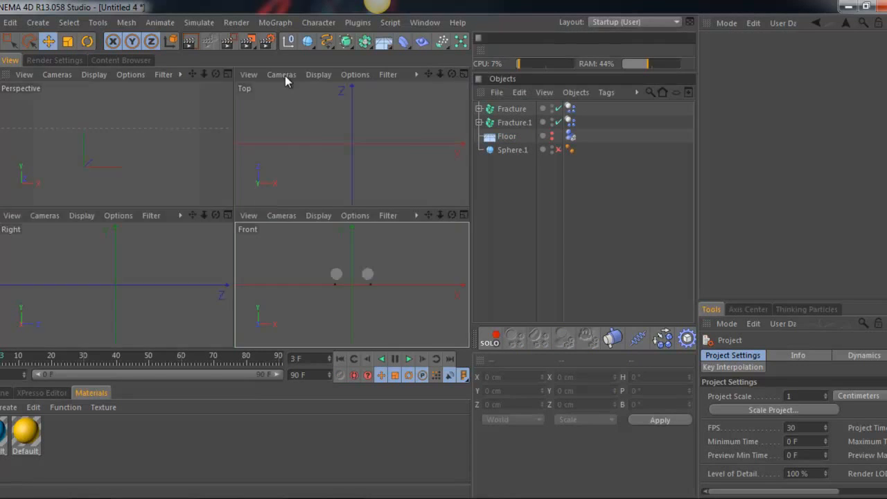
left_click(231, 74)
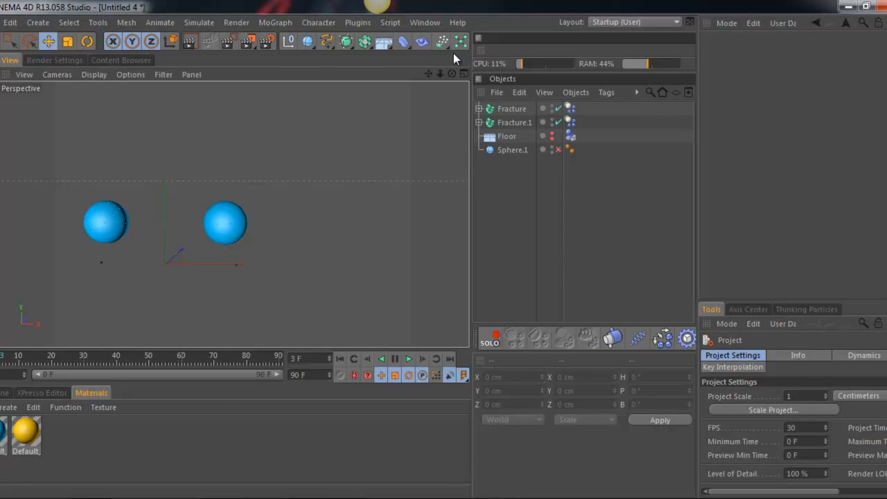
left_click_drag(428, 73, 444, 255)
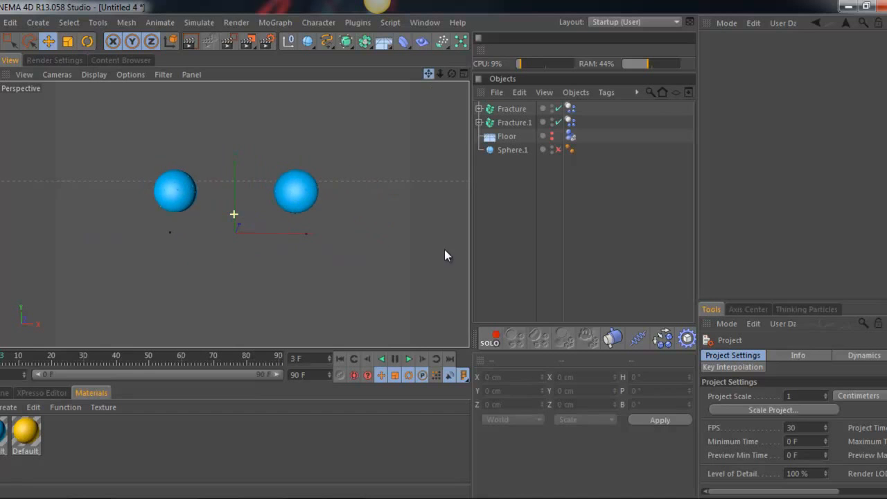
left_click(340, 358)
left_click(409, 358)
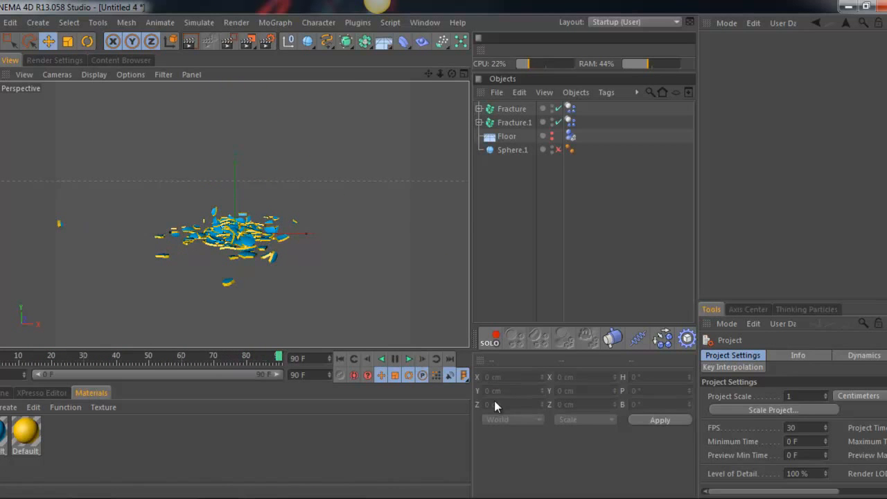
left_click(413, 361)
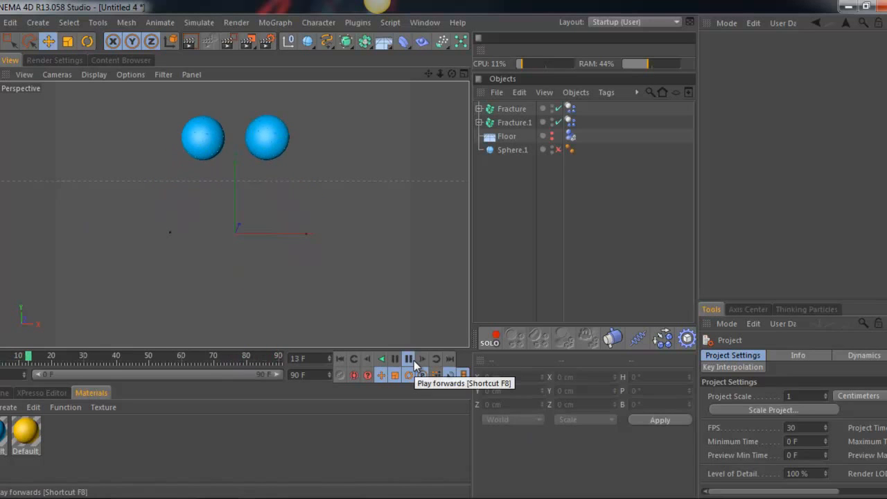
left_click(413, 360)
Extend the animation to 200 frames, stretch the preview range to the full length, and play the simulation.
double_click(316, 368)
key("Return")
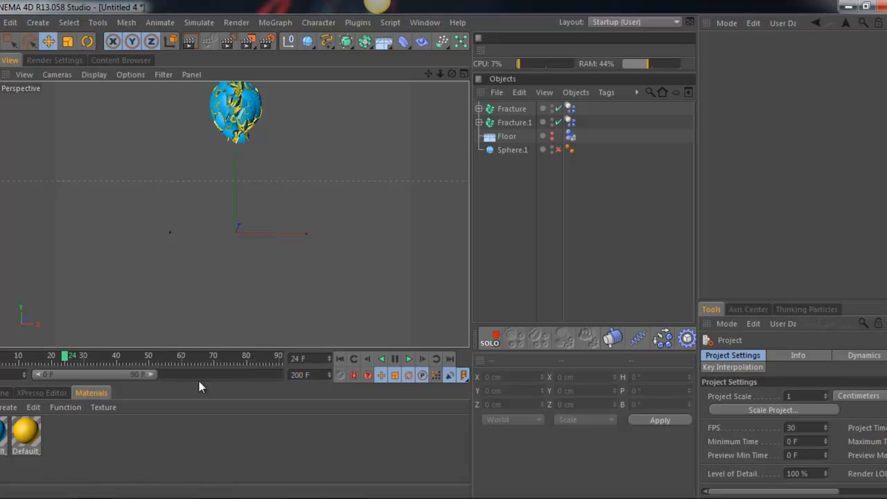
left_click_drag(149, 374, 280, 375)
left_click(409, 359)
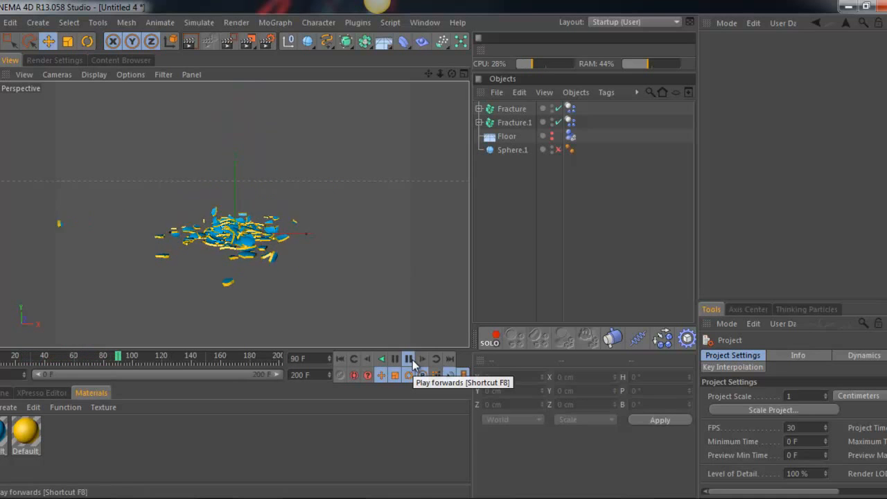
Stop the simulation and review the collision settings of the Floor tag and both Fracture tags.
left_click(410, 359)
left_click(570, 136)
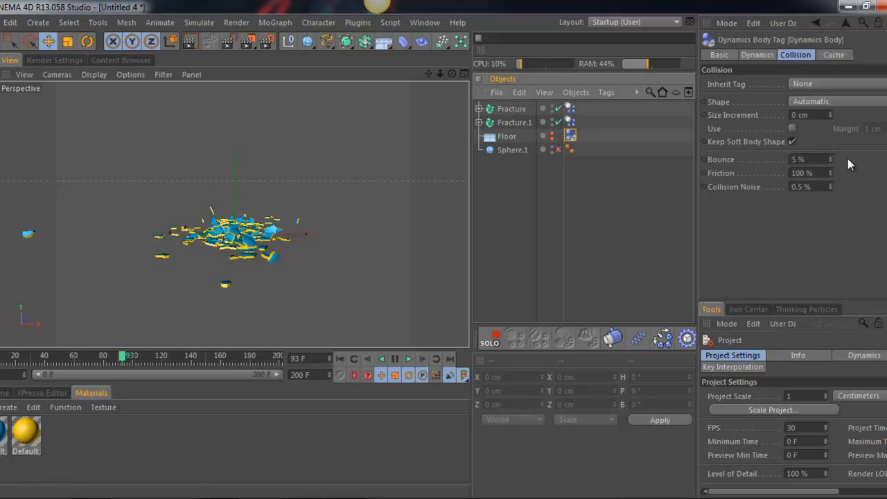
left_click(570, 122)
left_click(580, 121)
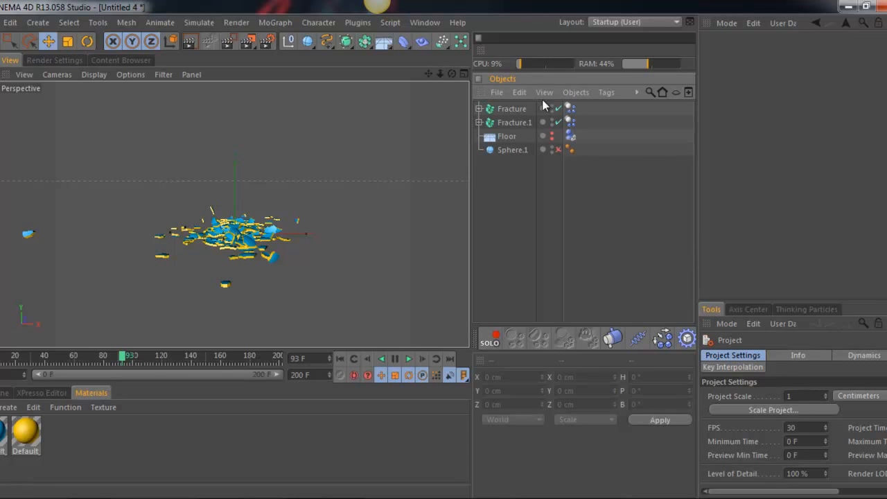
left_click(569, 108)
left_click(572, 122)
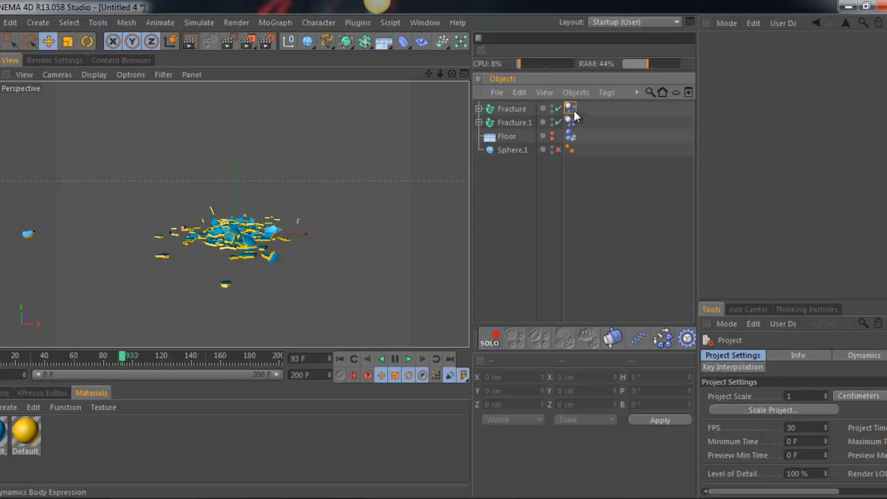
left_click(571, 109)
left_click(569, 122, "ctrl")
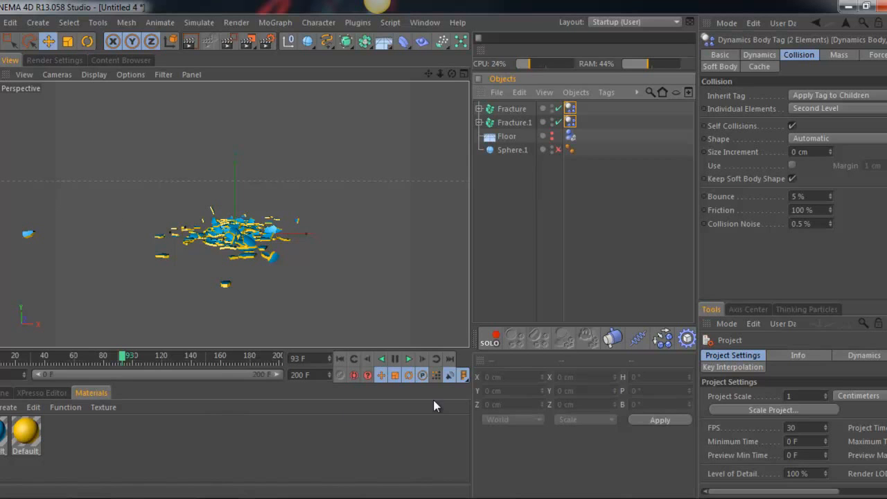
Replay the simulation twice from frame 0 to check how the shattered pieces settle, then rewind it to the start.
left_click(336, 363)
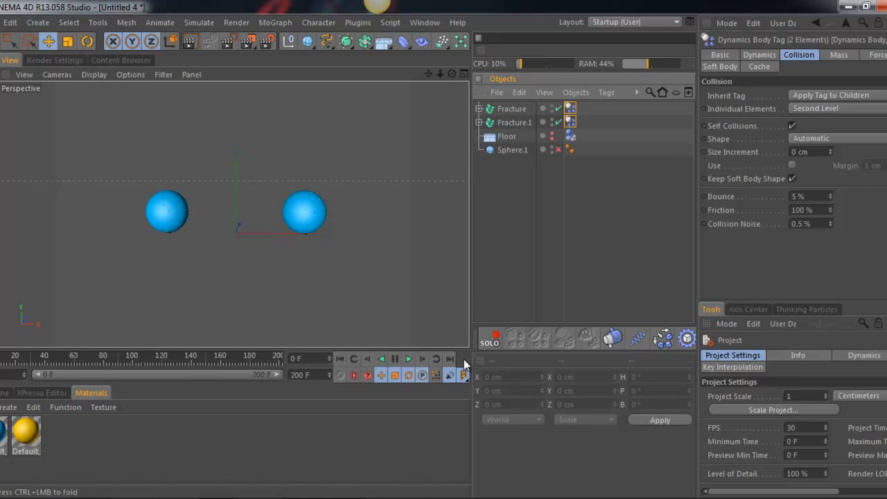
left_click(411, 360)
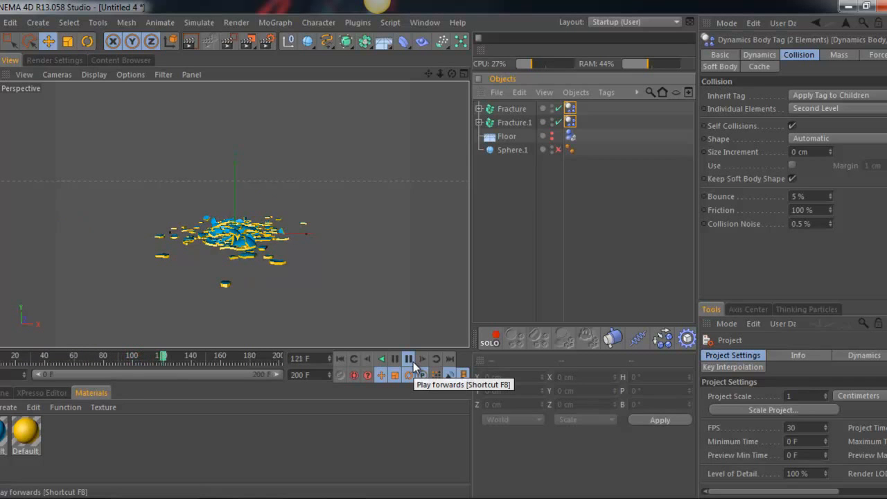
left_click(393, 359)
left_click(339, 358)
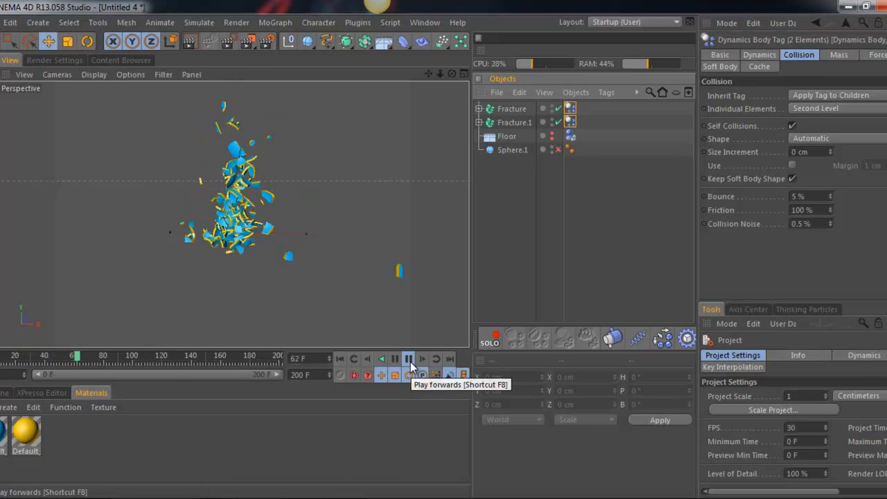
left_click(410, 362)
left_click(336, 358)
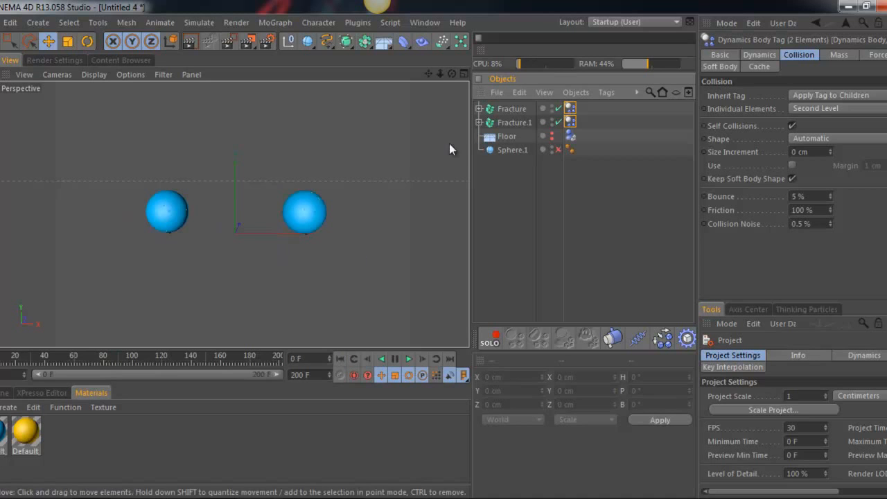
Enable the hidden Sphere.1 object and select it.
left_click(506, 150)
left_click(558, 150)
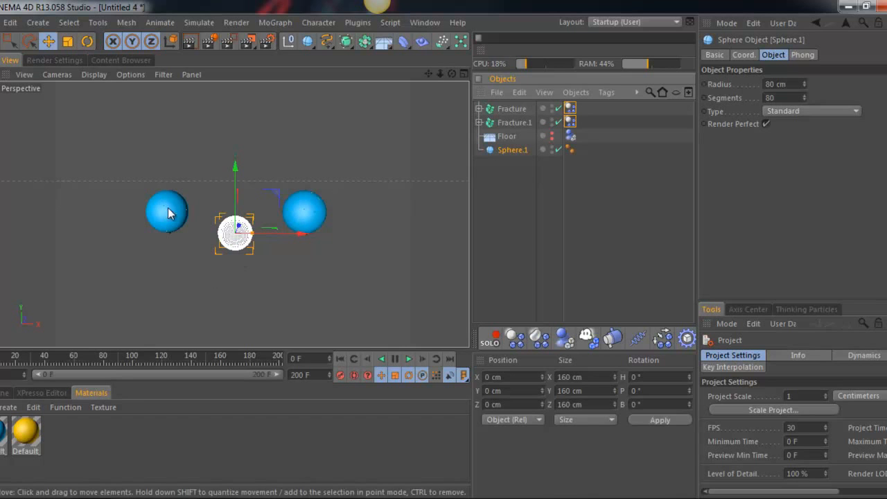
left_click(578, 224)
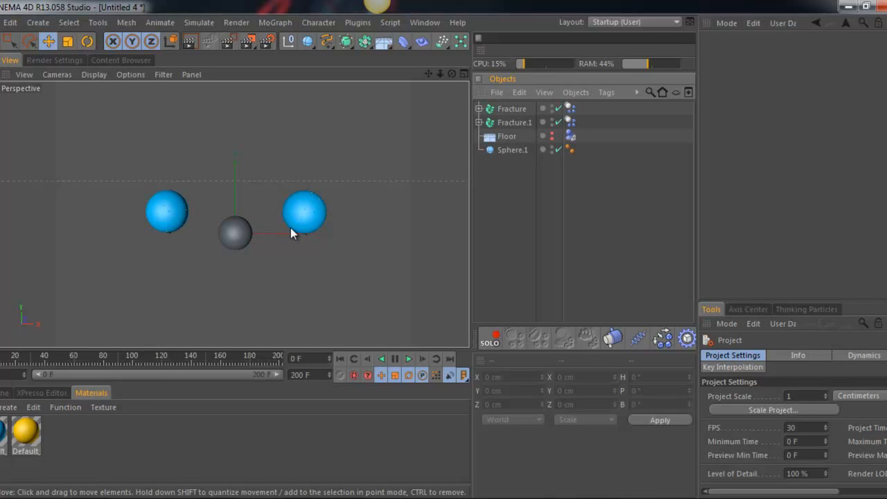
left_click(508, 150)
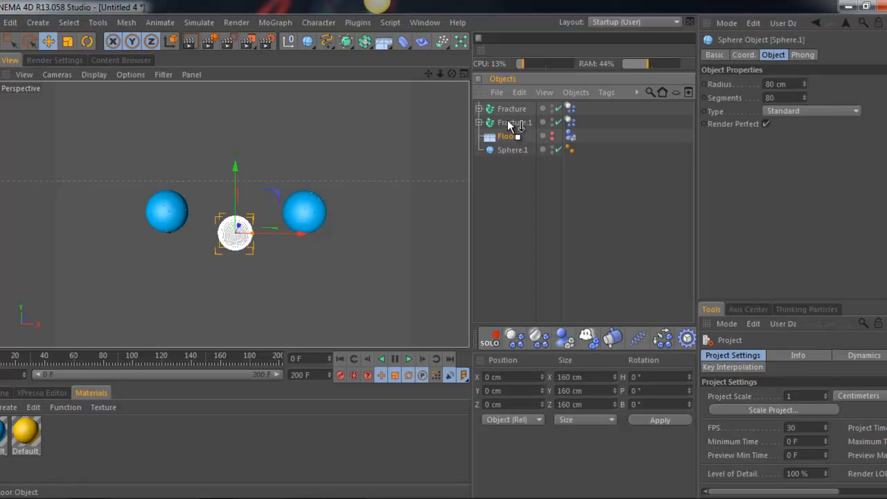
left_click_drag(507, 121, 508, 122)
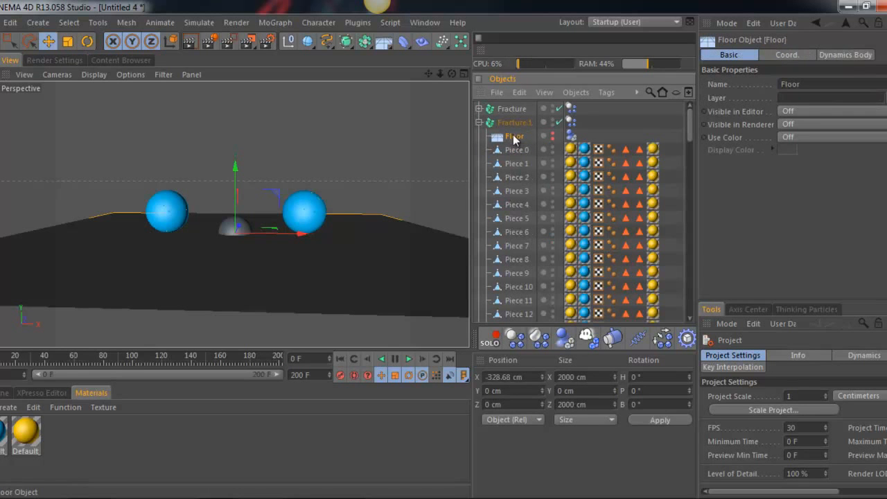
left_click(10, 22)
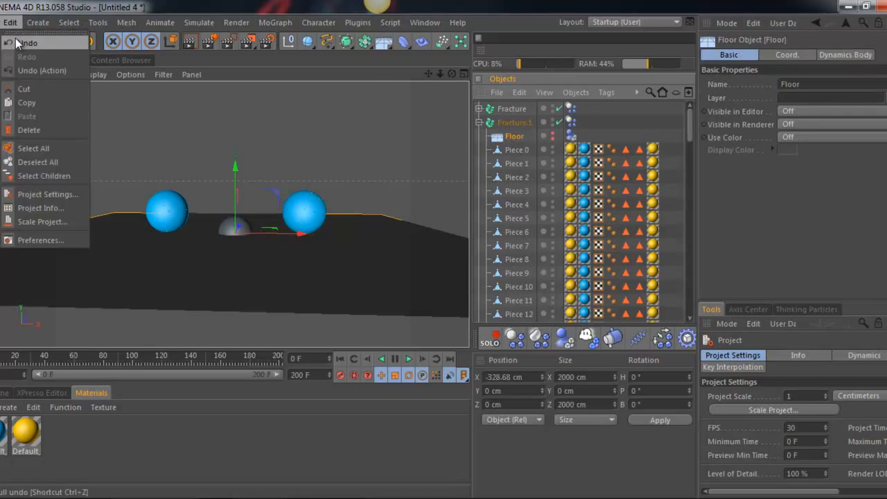
left_click(25, 39)
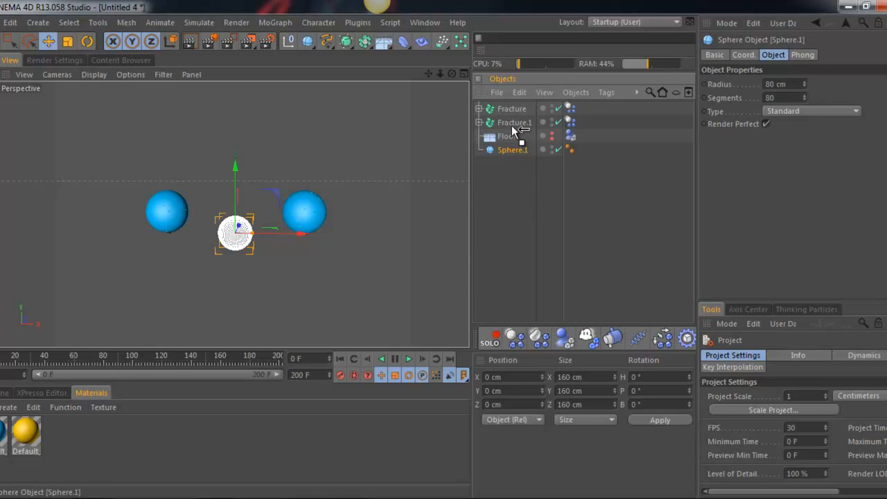
Make Sphere.1 a child of the first Fracture object and set its X position to 0 cm.
mouse_move(511, 123)
left_mouse_down()
mouse_move(514, 97)
mouse_move(512, 108)
left_mouse_up()
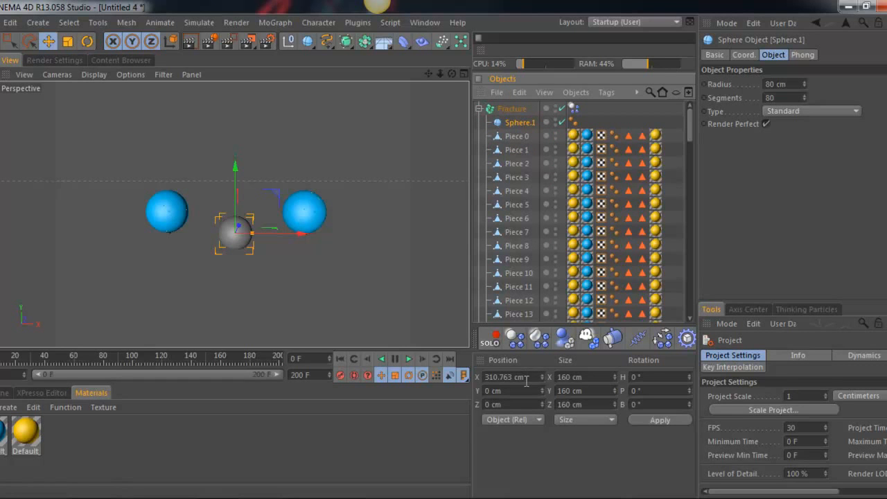
left_click_drag(528, 377, 486, 377)
type("0")
key("Return")
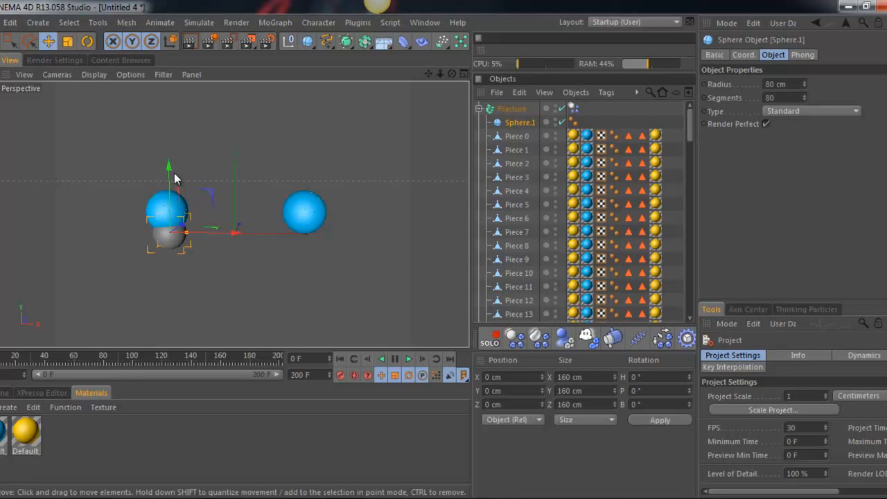
Centre Sphere.1 inside its shattered sphere in the Front view, at about X -10.2 cm and Y 105.5 cm.
left_click_drag(170, 169, 166, 148)
key("ctrl+z")
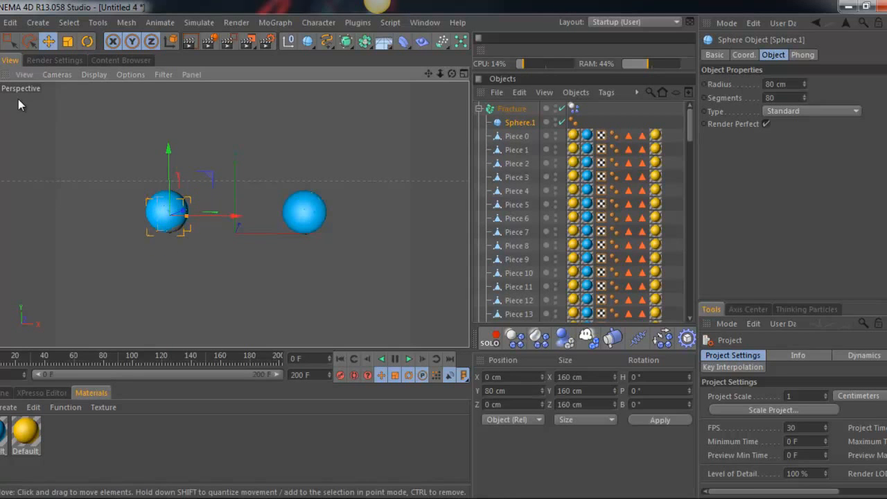
mouse_move(440, 74)
left_mouse_down()
mouse_move(451, 249)
mouse_move(462, 249)
mouse_move(442, 251)
left_mouse_up()
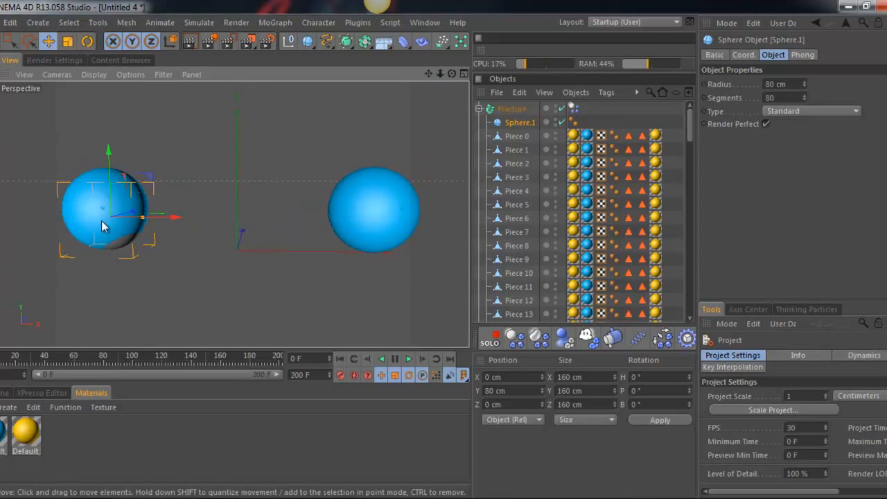
left_click(463, 74)
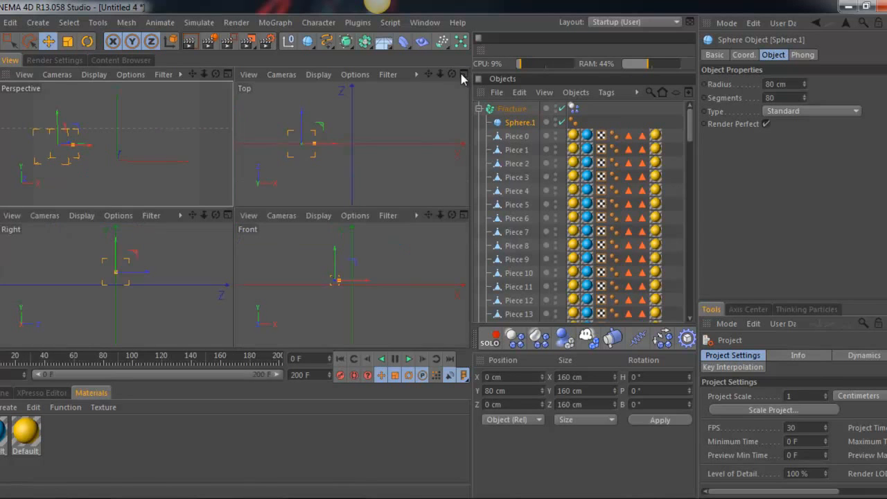
left_click(461, 215)
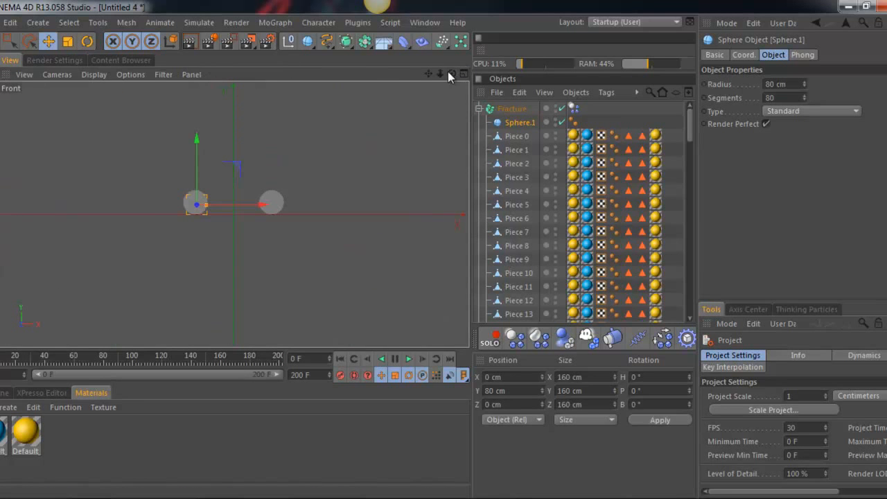
left_click_drag(440, 73, 445, 248)
left_click_drag(429, 73, 459, 256)
left_click_drag(214, 164, 223, 151)
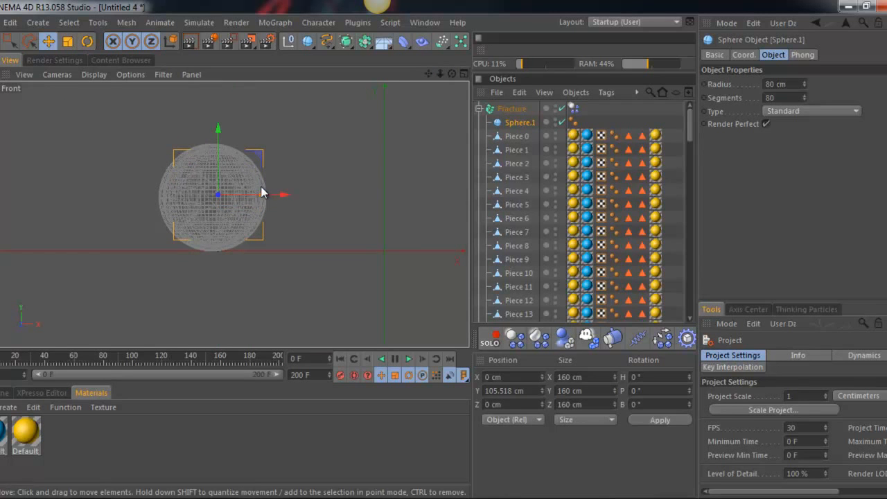
left_click_drag(279, 199, 274, 201)
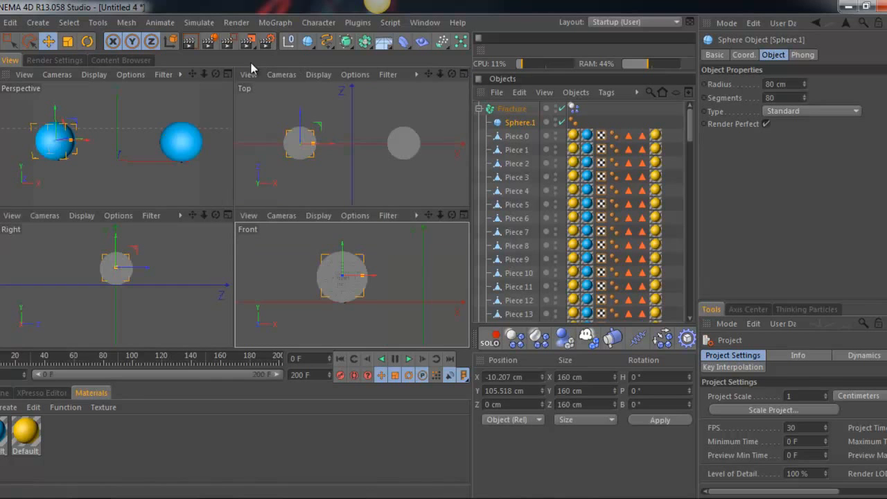
Move Sphere.1 out of the Fracture object to the top of the hierarchy and collapse the Fracture's children in the Perspective layout.
left_click(226, 76)
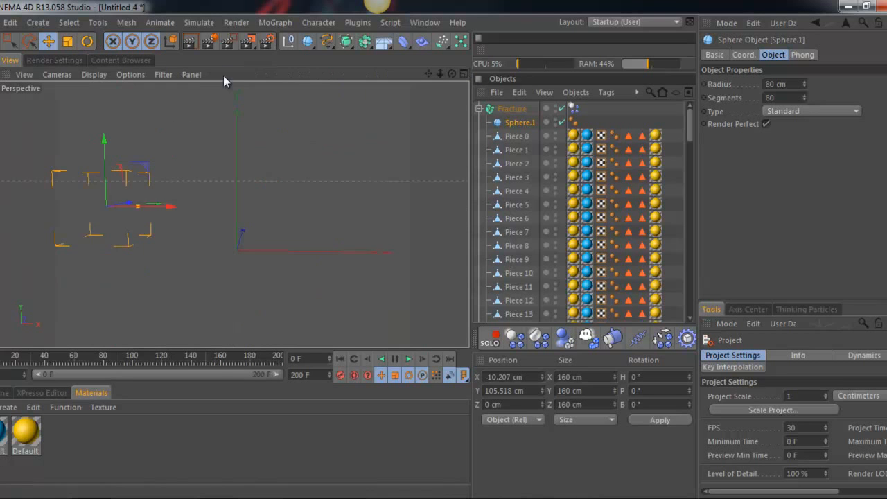
mouse_move(445, 250)
left_mouse_down("alt")
mouse_move(458, 248)
mouse_move(413, 249)
mouse_move(424, 261)
mouse_move(451, 248)
mouse_move(444, 257)
left_mouse_up("alt")
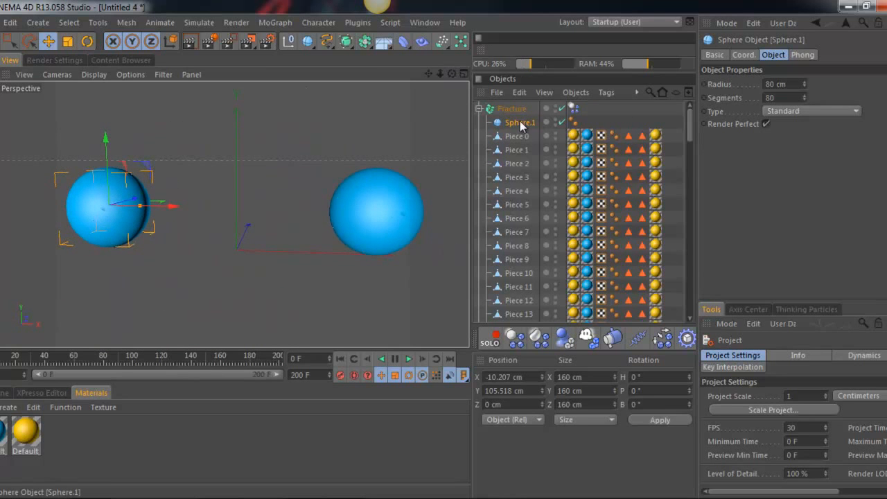
left_click_drag(516, 123, 512, 105)
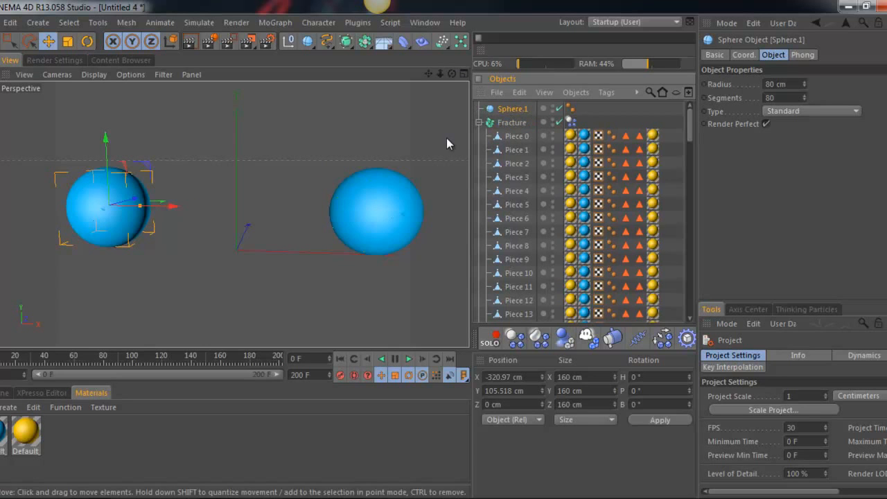
left_click(478, 122)
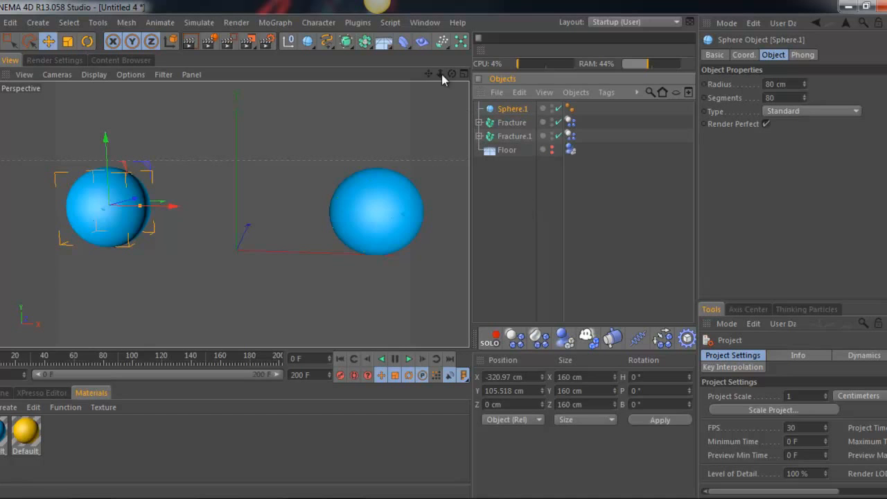
Set Sphere.1's radius to 70 cm and copy the Fracture object's Dynamics Body tag onto it.
double_click(782, 84)
type("70")
key("Return")
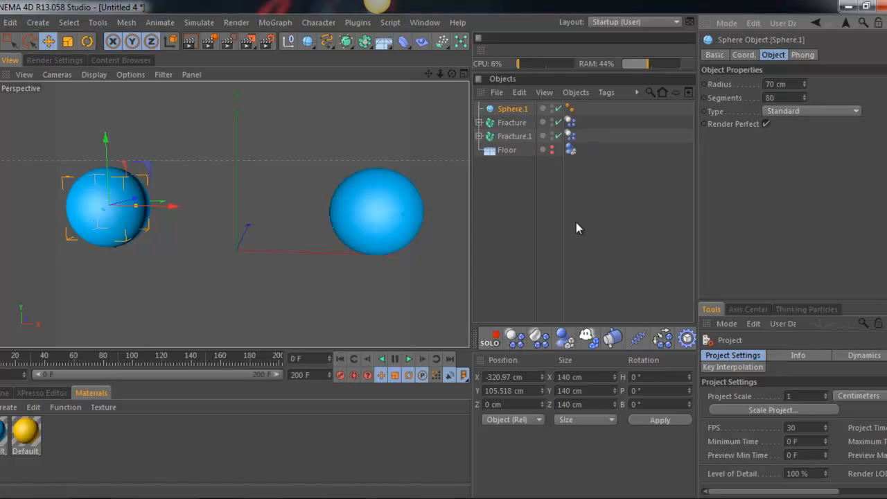
left_click_drag(569, 120, 583, 108, "ctrl")
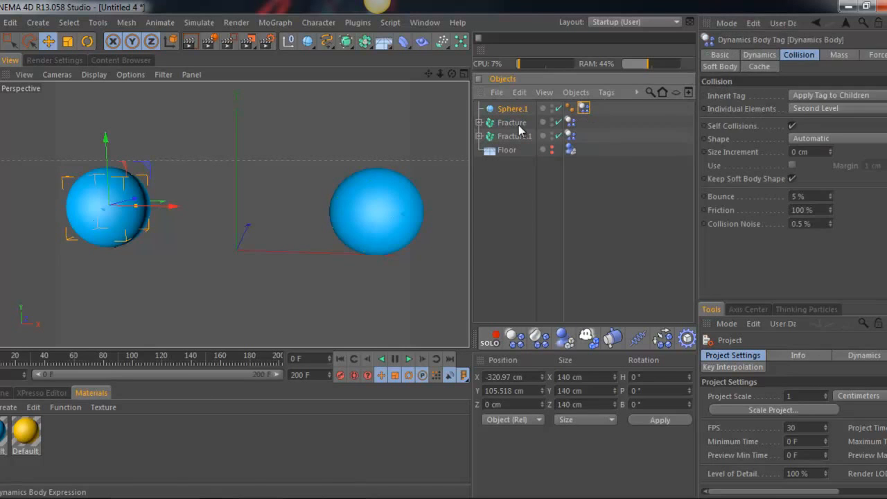
Play the simulation from frame 0 to check how the inner sphere behaves when the shells collide, then return to the start.
left_click(409, 359)
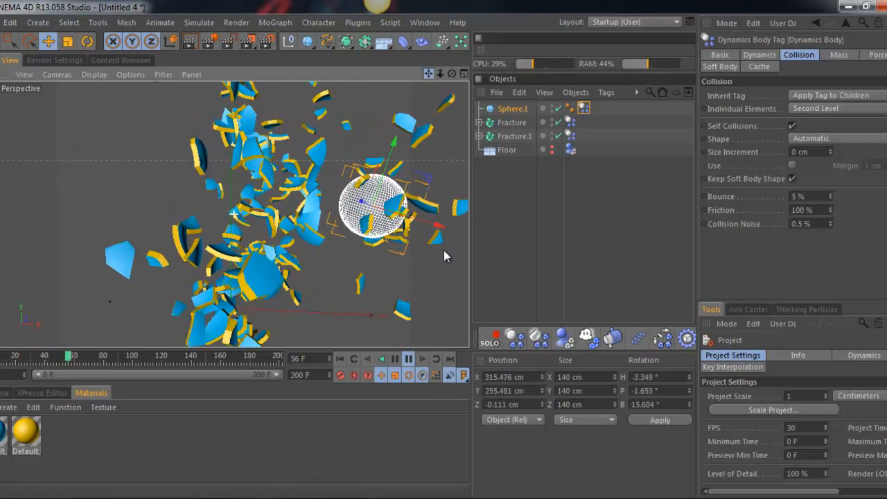
left_click_drag(444, 249, 443, 250)
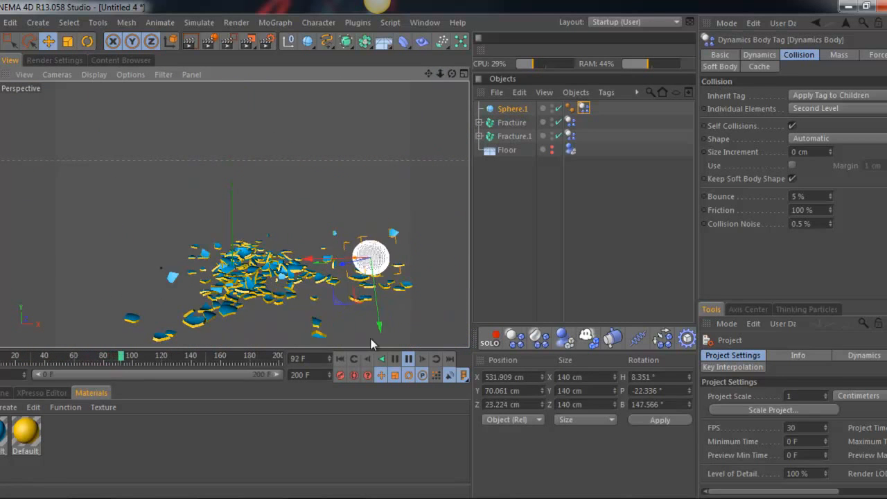
left_click(340, 359)
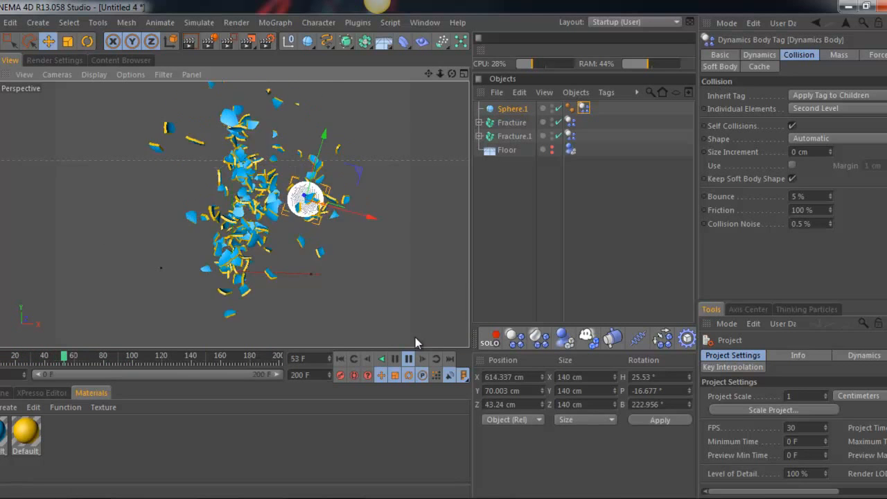
left_click(409, 359)
left_click(340, 358)
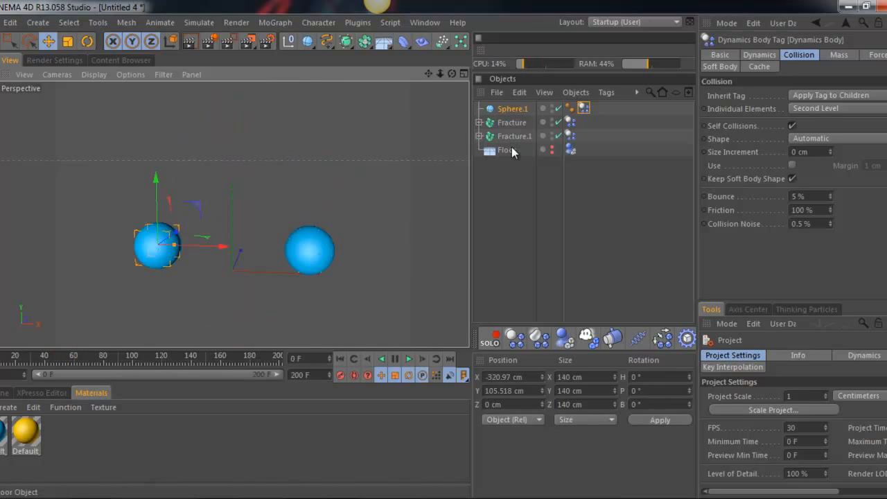
Duplicate Sphere.1 and delete the Dynamics Body tag from the copy.
left_click(510, 111)
left_click_drag(511, 117, 520, 117, "ctrl")
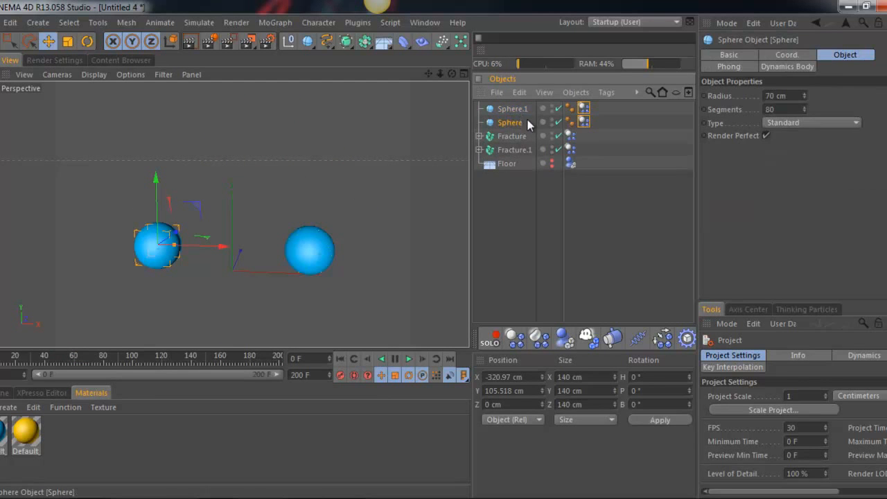
left_click(583, 122)
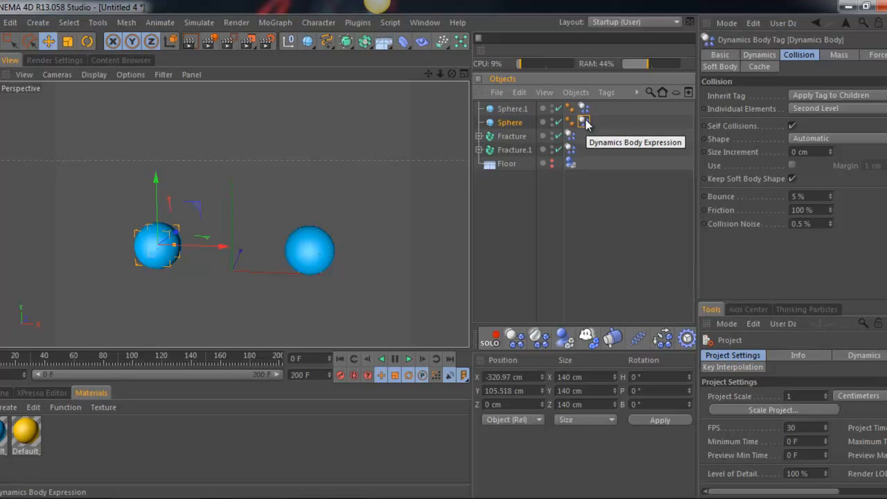
key("Delete")
Move the copied Sphere along X to about 319 cm, centring it inside the Fracture.1 shell.
left_click(512, 123)
left_click_drag(217, 248, 372, 261)
left_click(464, 73)
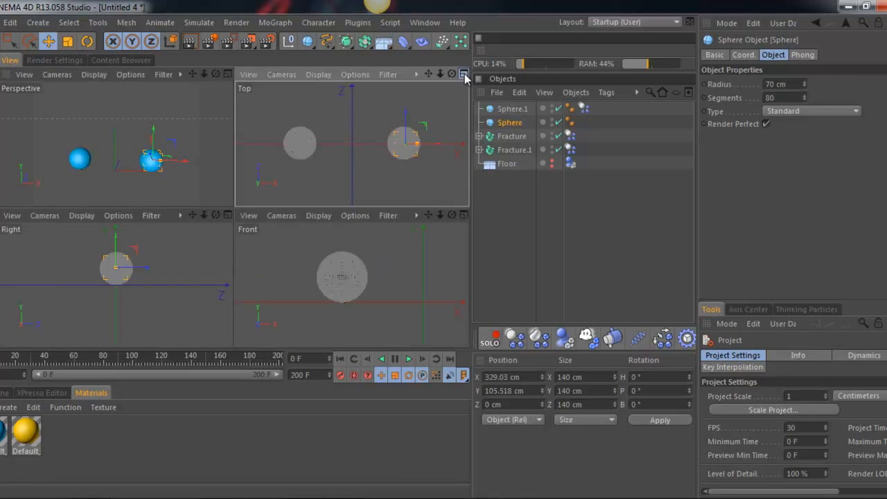
left_click(463, 74)
left_click_drag(427, 75, 445, 249)
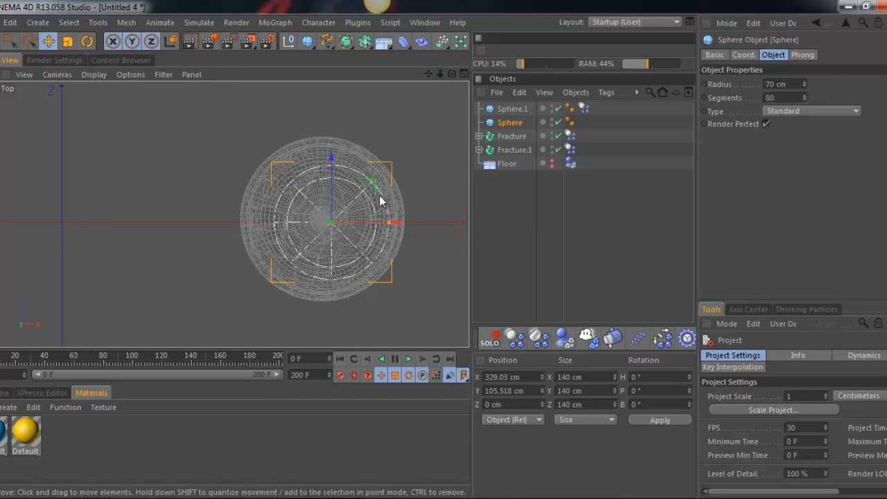
left_click_drag(371, 223, 359, 232)
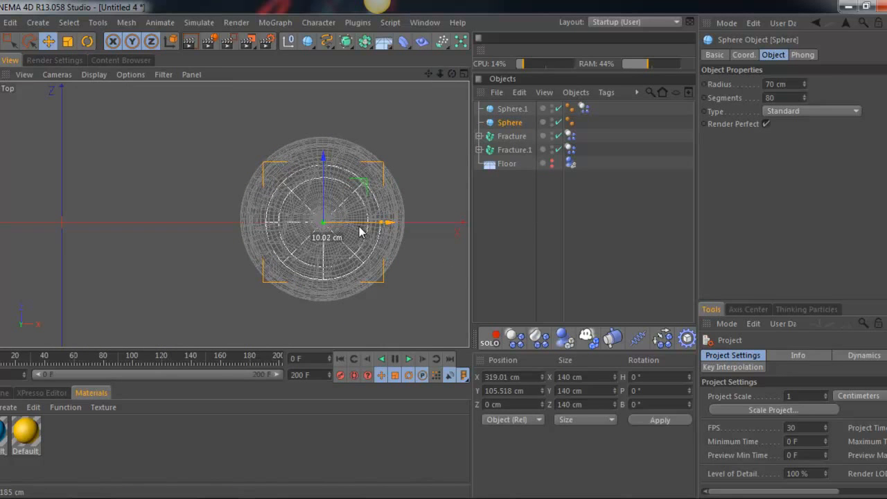
left_click(463, 74)
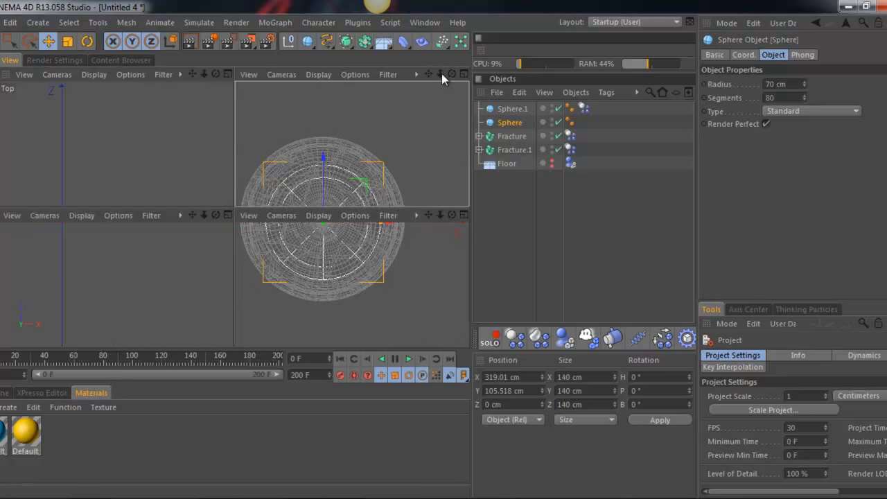
left_click(227, 74)
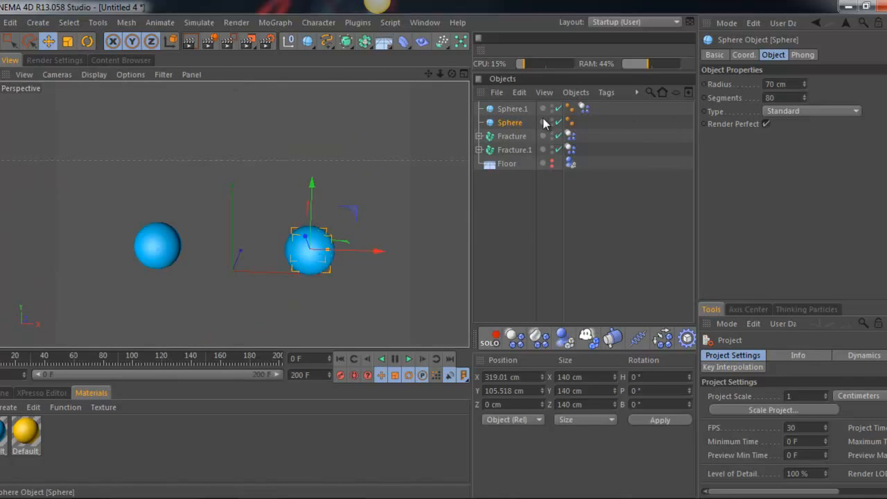
Copy Fracture.1's Dynamics Body tag onto the Sphere and clear the selection.
left_click_drag(572, 150, 585, 123, "ctrl")
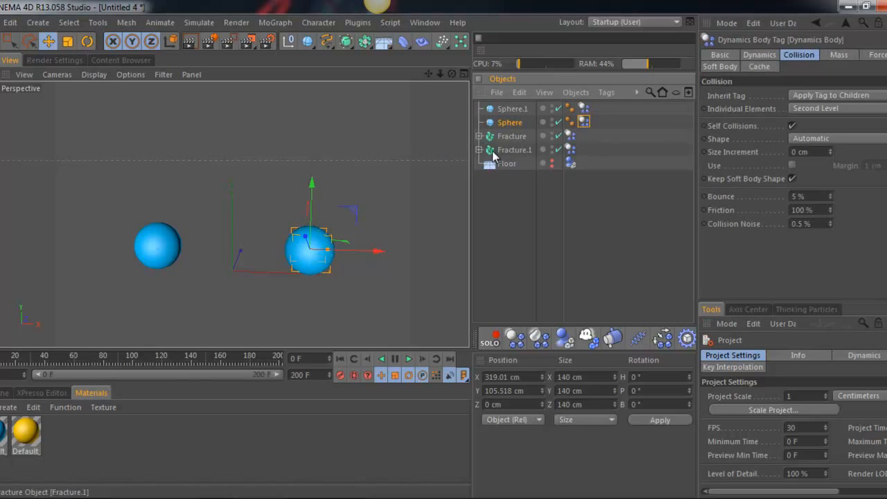
left_click(570, 148)
left_click_drag(569, 157, 570, 164, "ctrl")
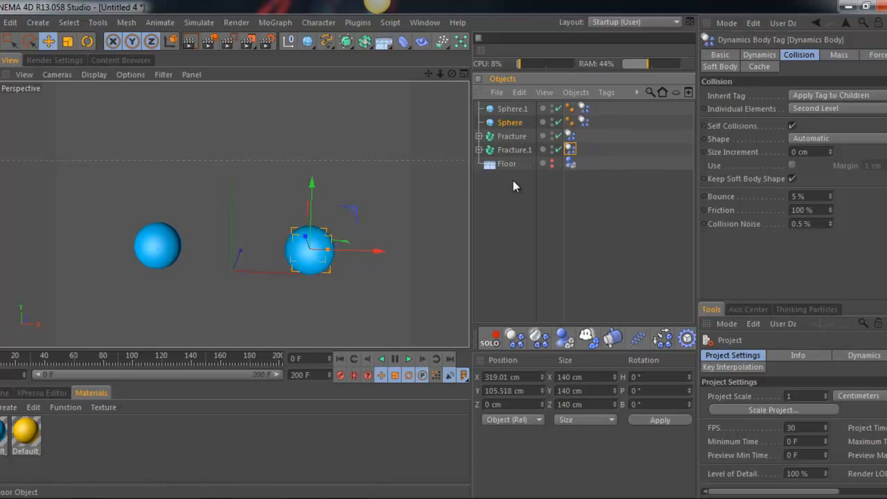
left_click(510, 208)
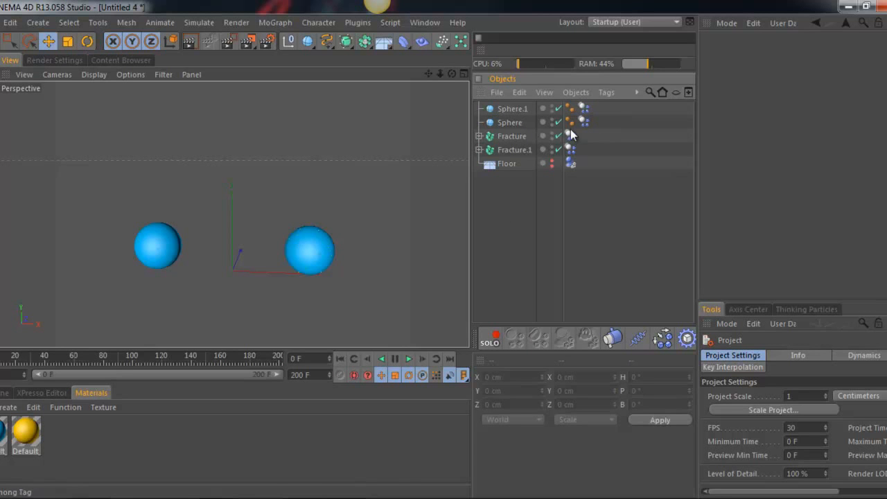
Play the simulation to check how both inner spheres react to the collision, and return to the start.
left_click(408, 358)
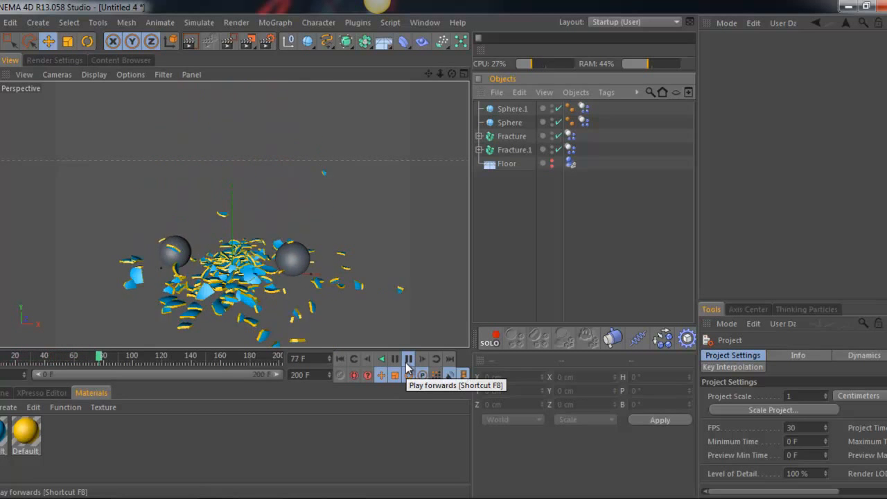
left_click(408, 358)
left_click(340, 364)
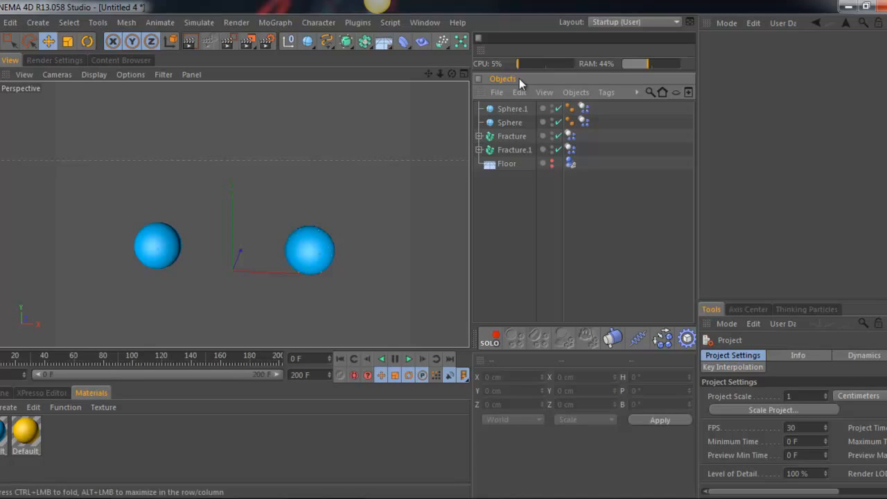
left_click_drag(521, 190, 495, 107)
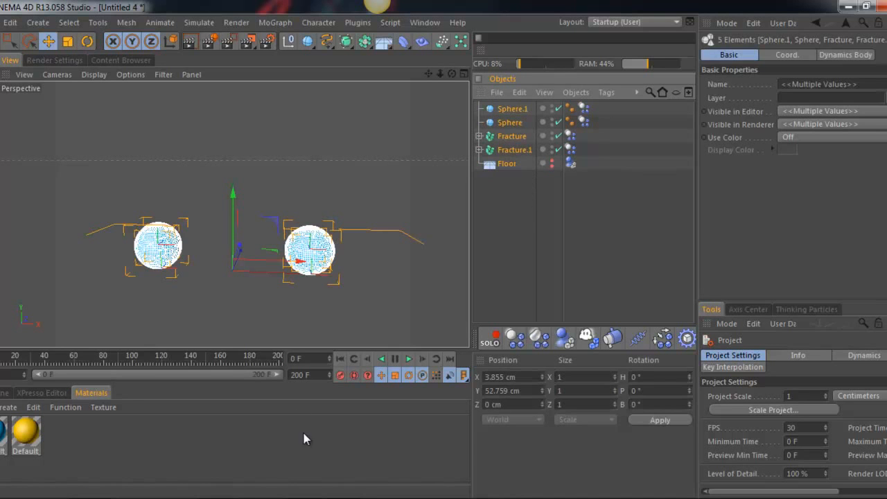
left_click(510, 246)
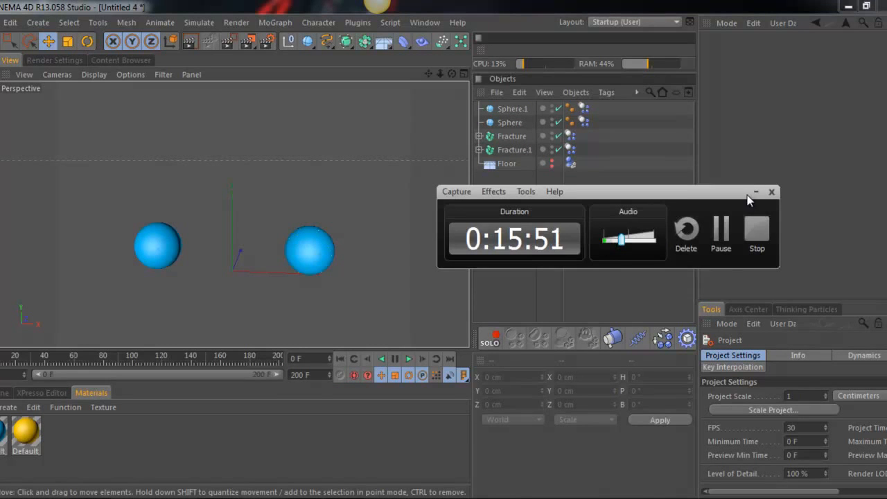
left_click(752, 194)
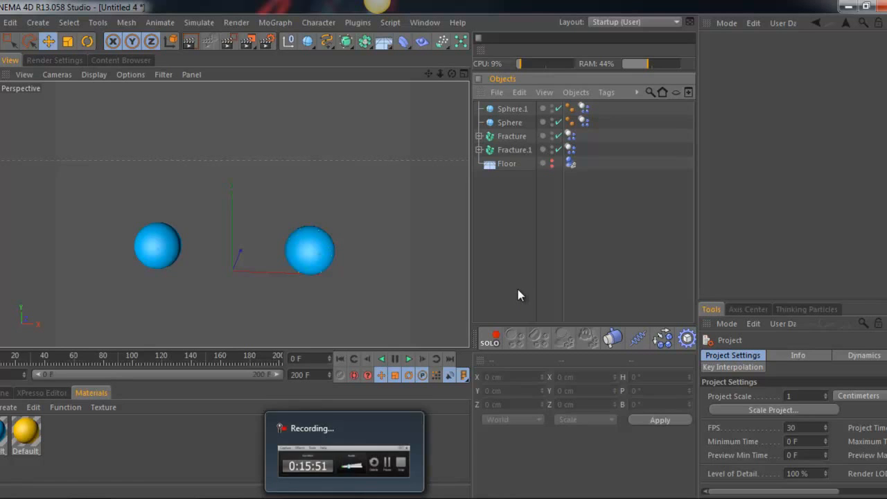
Replay the collision up to frame 42 and rewind to frame 0.
left_click(412, 357)
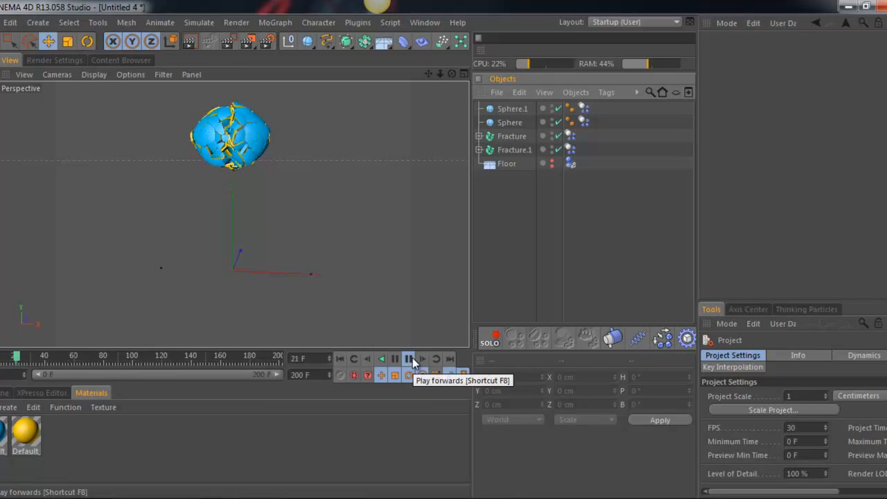
left_click(412, 357)
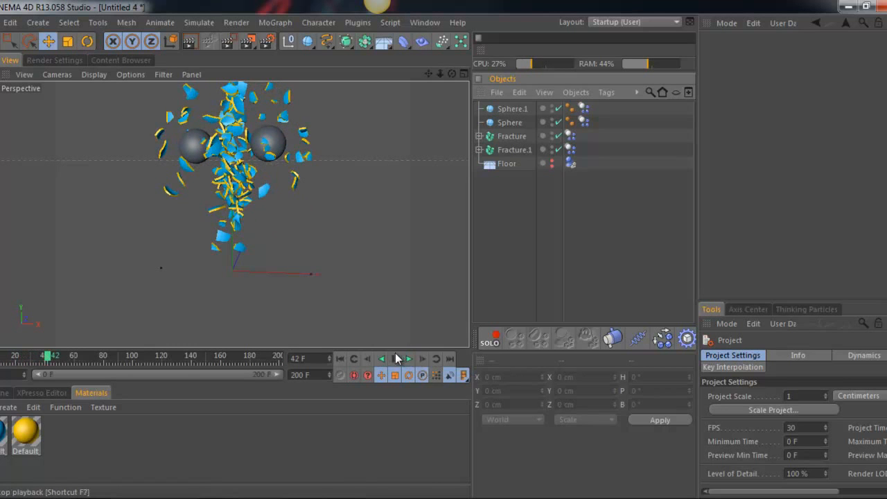
left_click(339, 358)
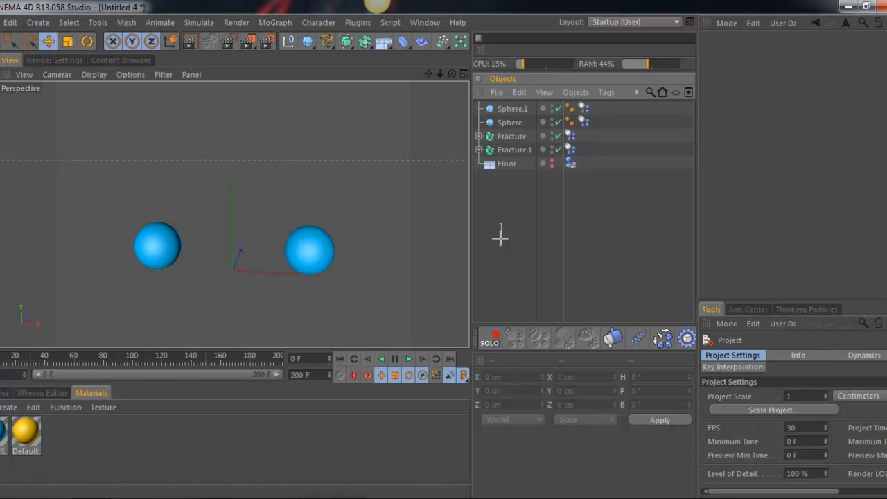
Open the NitroBake plugin with no objects selected and choose the Original bake mode.
key("ctrl+a")
left_click(509, 214)
left_click(357, 22)
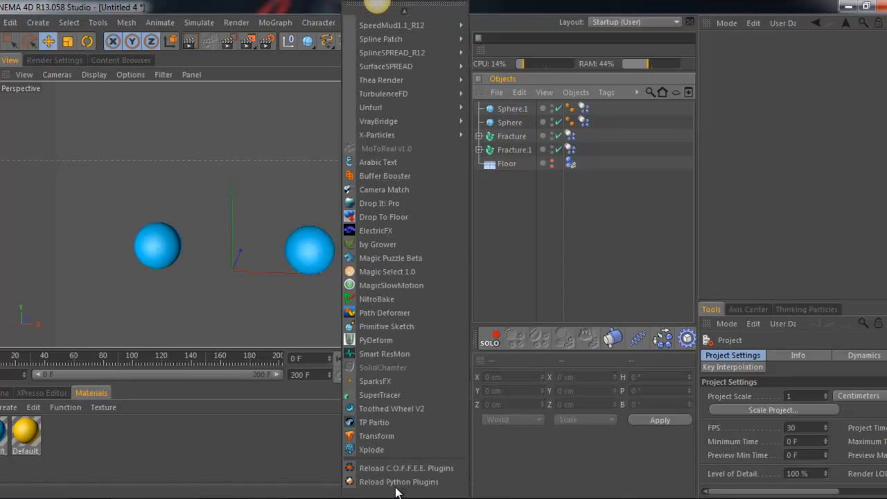
left_click(376, 302)
left_click_drag(443, 206, 772, 60)
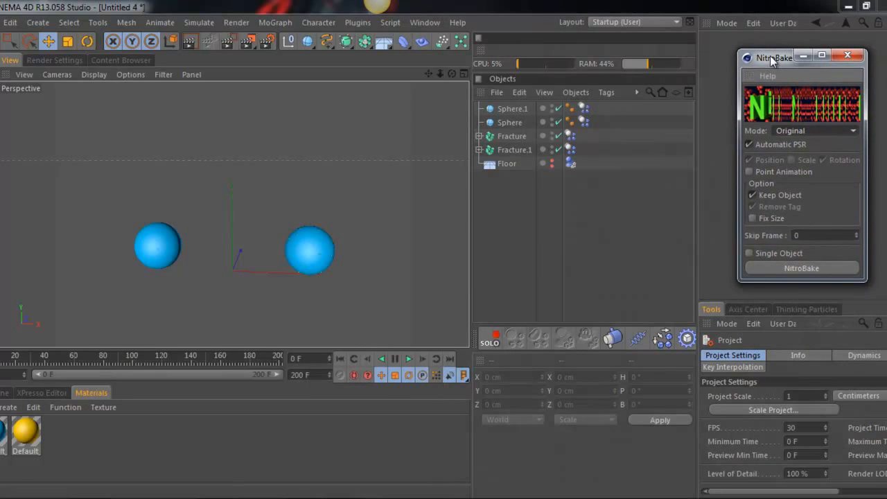
left_click(834, 130)
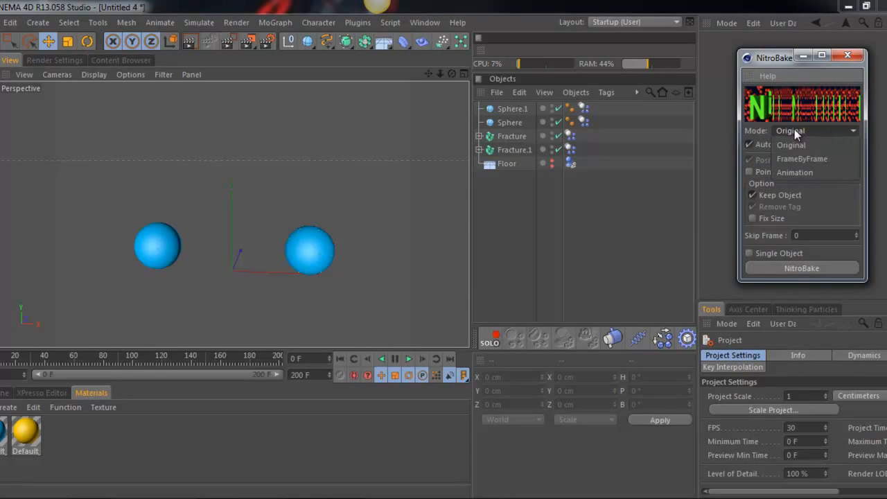
left_click(729, 130)
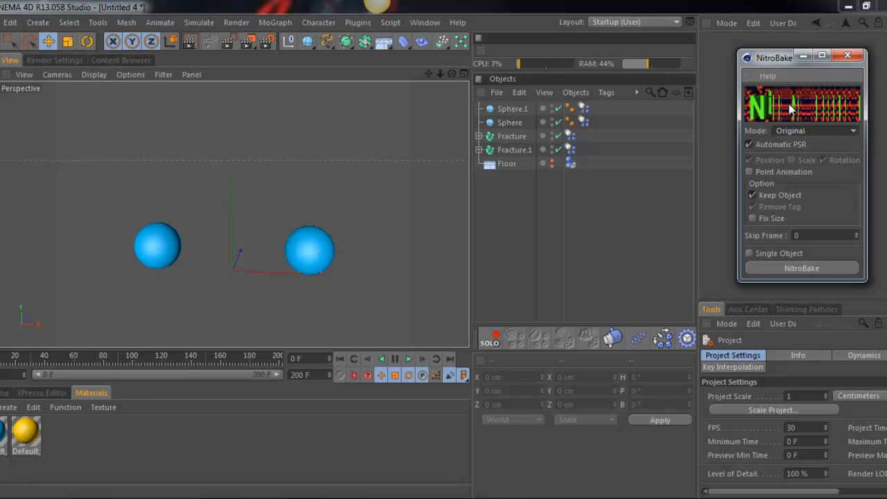
left_click(812, 131)
left_click(797, 145)
Enable Point Animation and disable Keep Object in NitroBake, trying out the Single Object option.
left_click(765, 172)
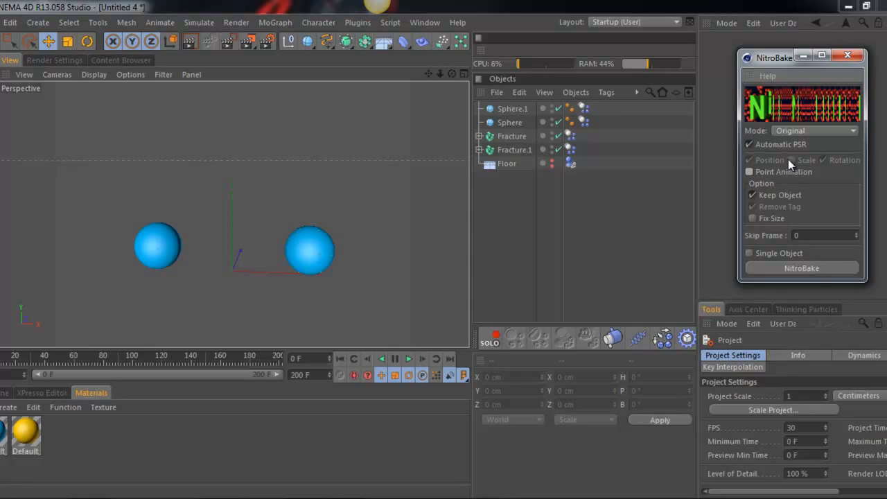
left_click(798, 175)
left_click(764, 254)
left_click(774, 198)
left_click(768, 255)
Bake Fracture.1 with NitroBake, with Keep Object enabled and both Point Animation and Single Object disabled.
left_click(514, 149)
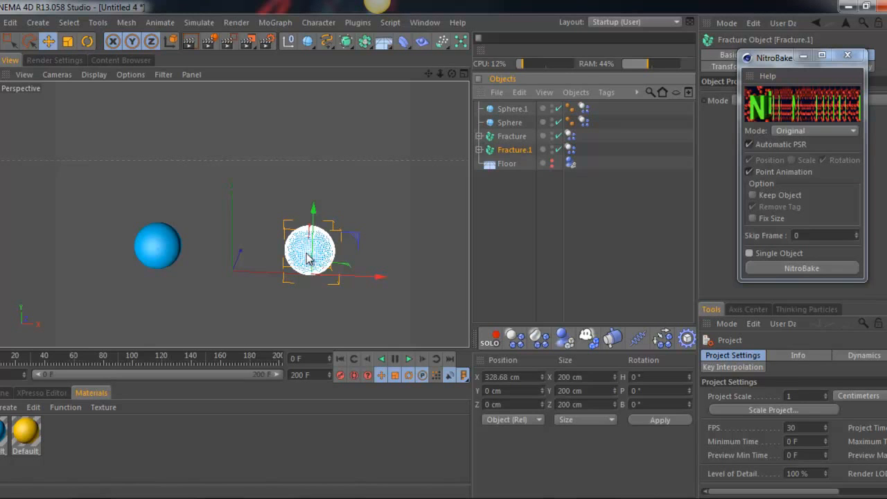
left_click(750, 252)
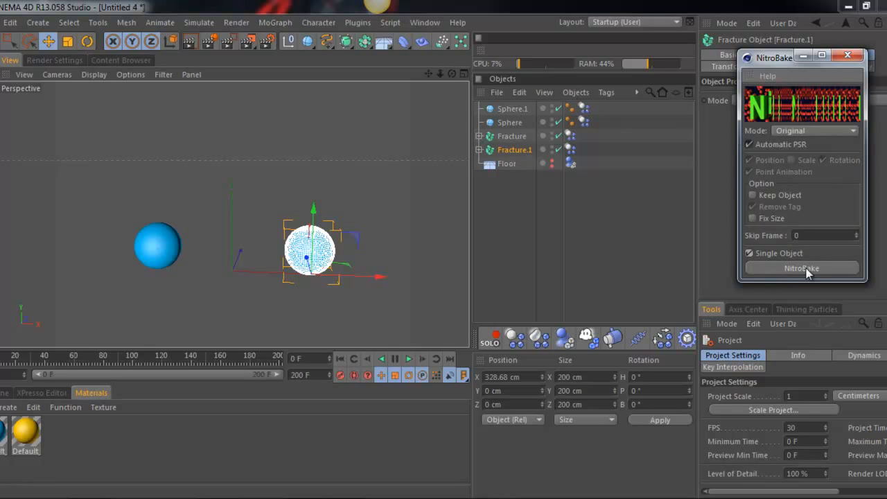
left_click(749, 253)
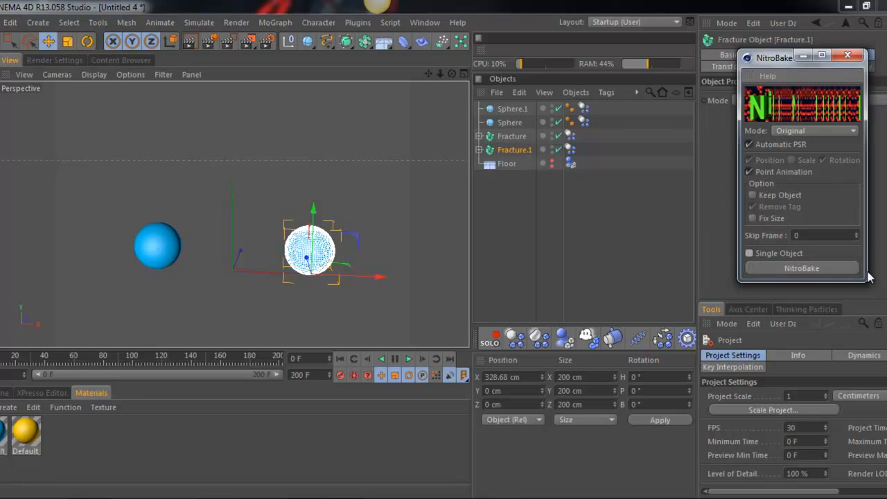
left_click(749, 172)
left_click(752, 196)
left_click(749, 253)
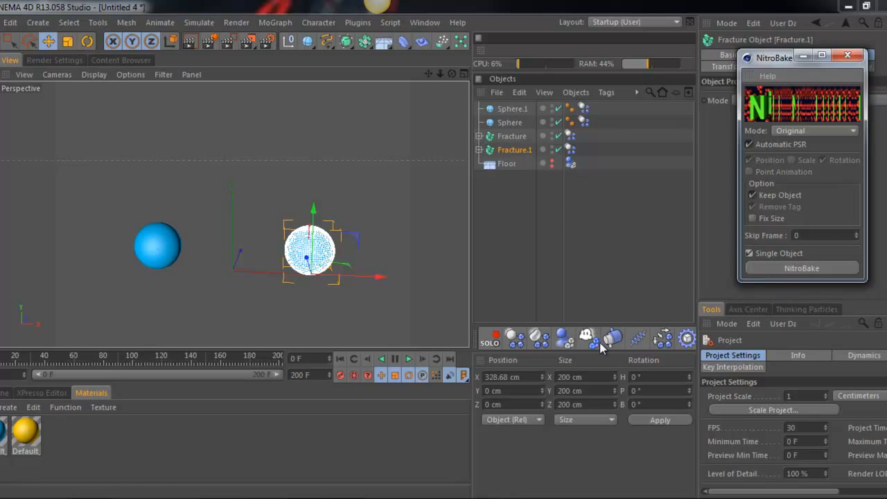
left_click(765, 253)
left_click(765, 268)
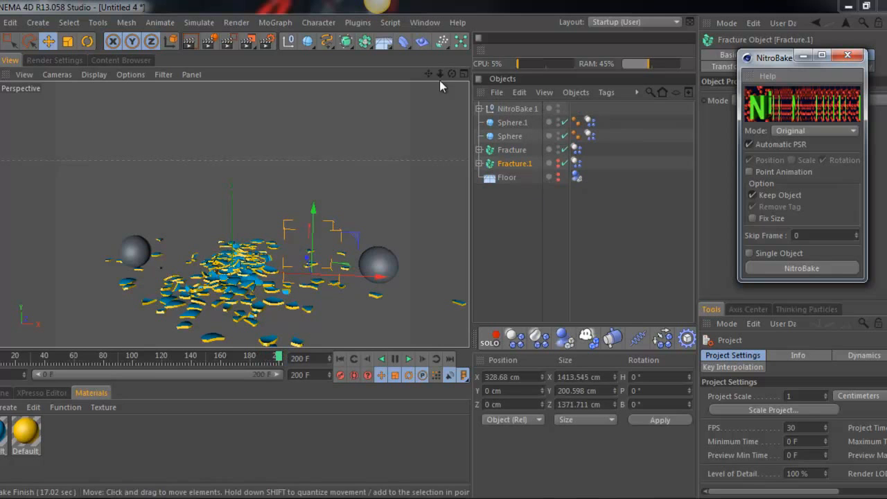
Examine the motion paths of individual baked pieces inside the NitroBake 1 group, and collapse the fracture group.
left_click(478, 109)
left_click(487, 122)
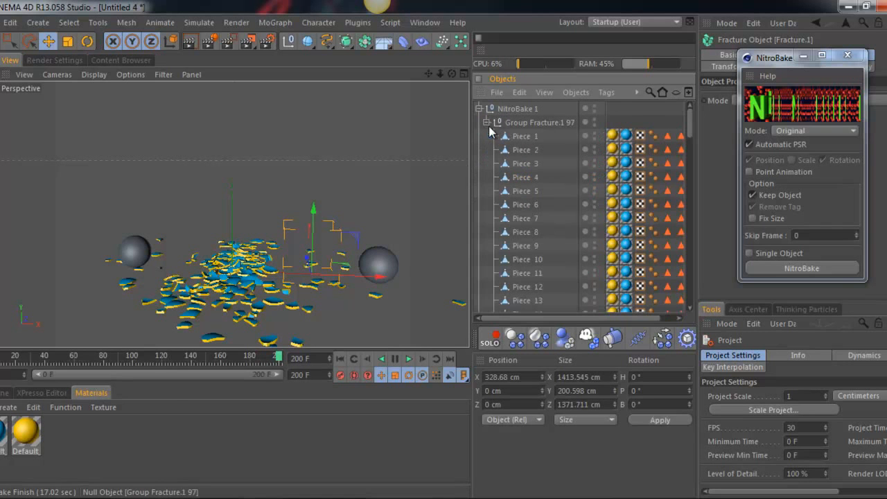
scroll(543, 199, "down", 4)
scroll(544, 194, "down", 15)
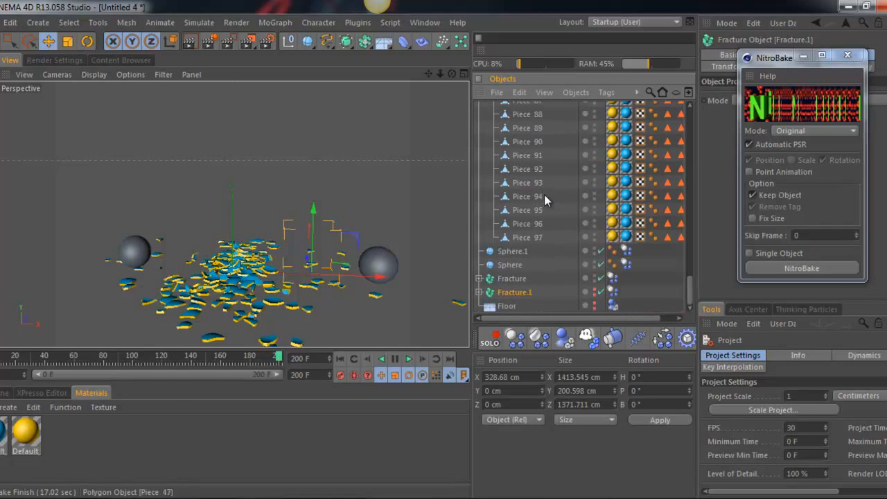
left_click(527, 237)
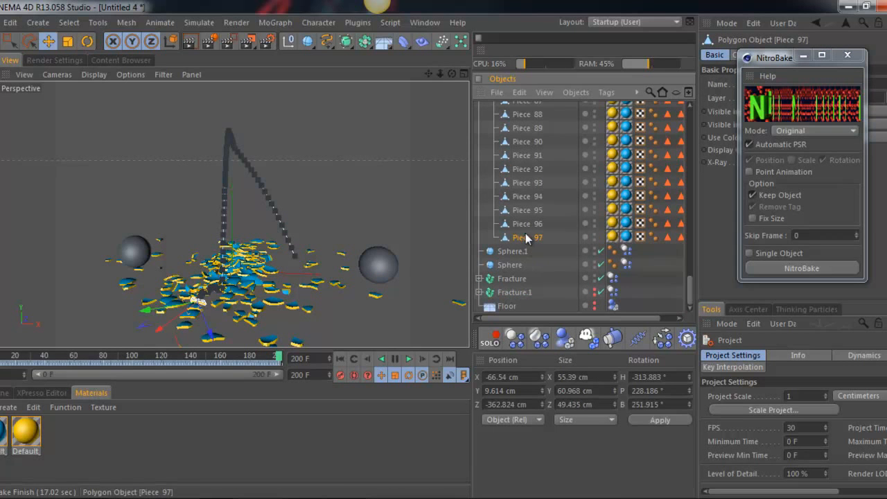
left_click(523, 212)
left_click(524, 199)
left_click(526, 171)
left_click(527, 158)
left_click(528, 146)
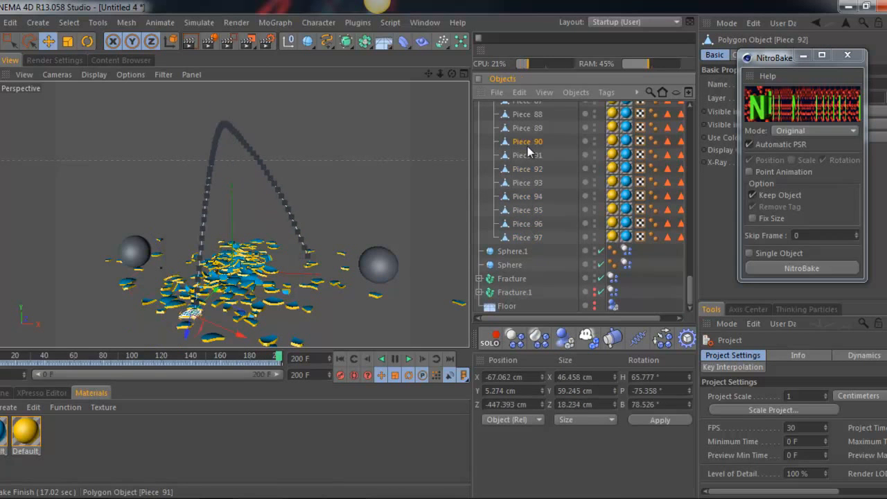
left_click(528, 131)
left_click(528, 119)
left_click(528, 126)
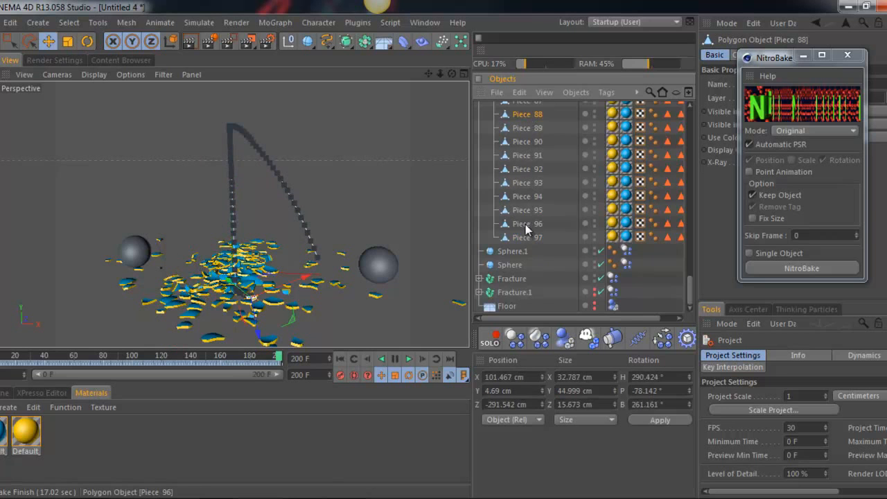
scroll(525, 225, "up", 15)
left_click(487, 122)
Move the baked Fracture.1 group out of NitroBake 1, return to frame 0 and rename the group Right.
left_click_drag(523, 127, 501, 105)
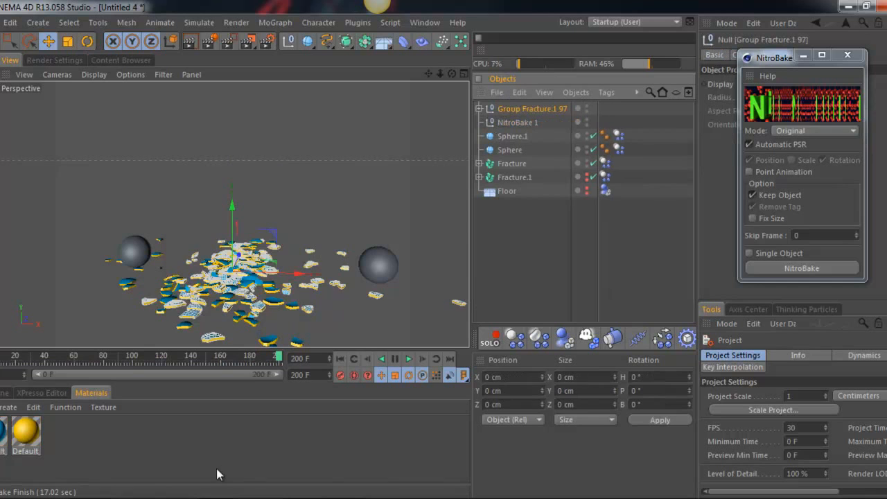
left_click(340, 358)
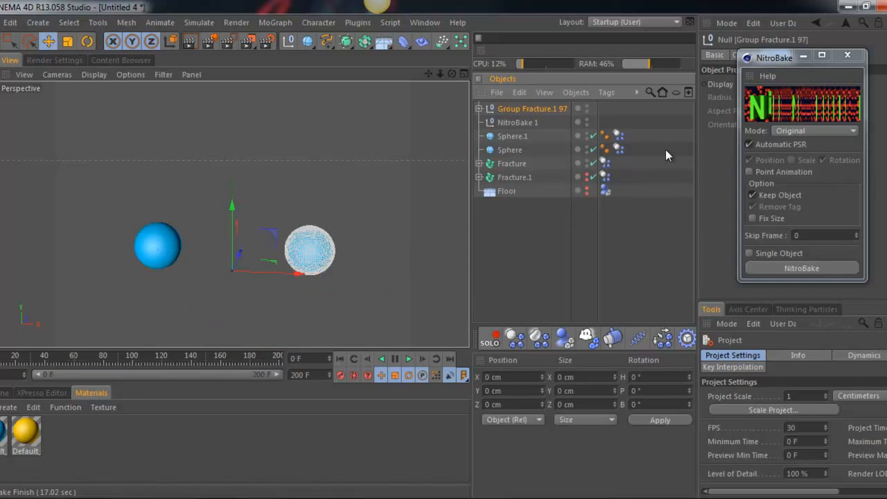
double_click(531, 108)
type("Right")
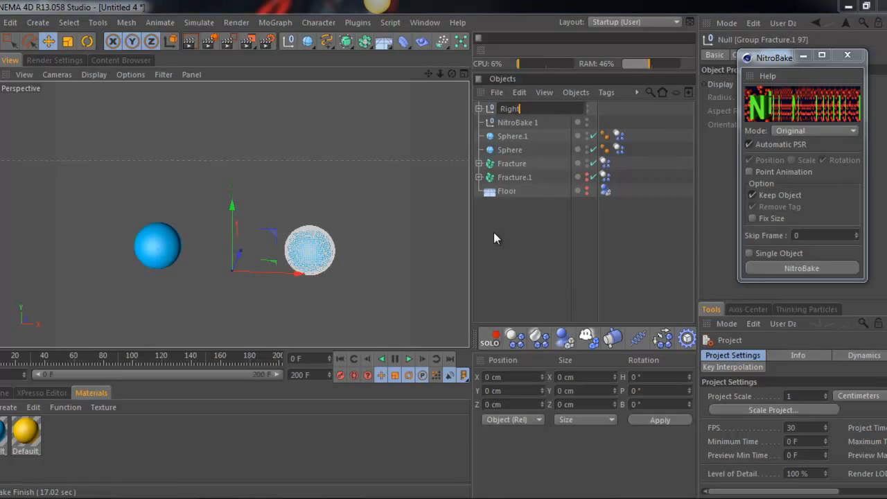
key("Return")
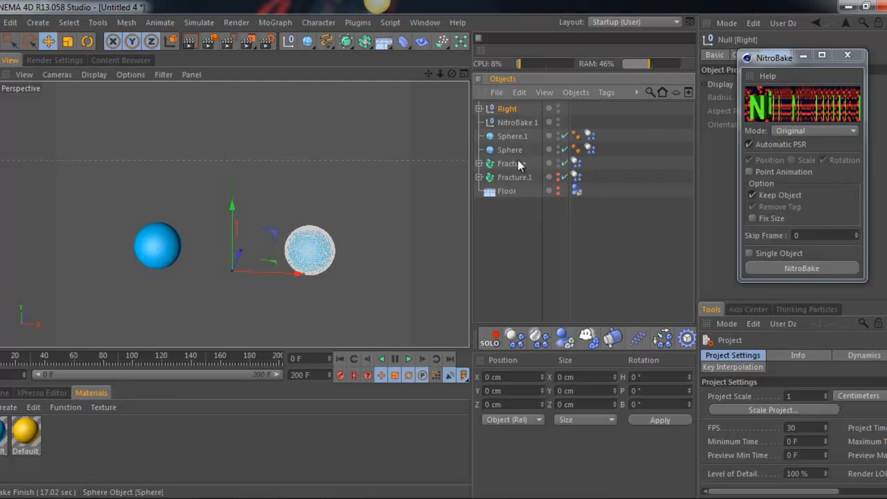
Bake the Fracture object with NitroBake and delete the original Fracture.1 and Fracture objects.
left_click(514, 178)
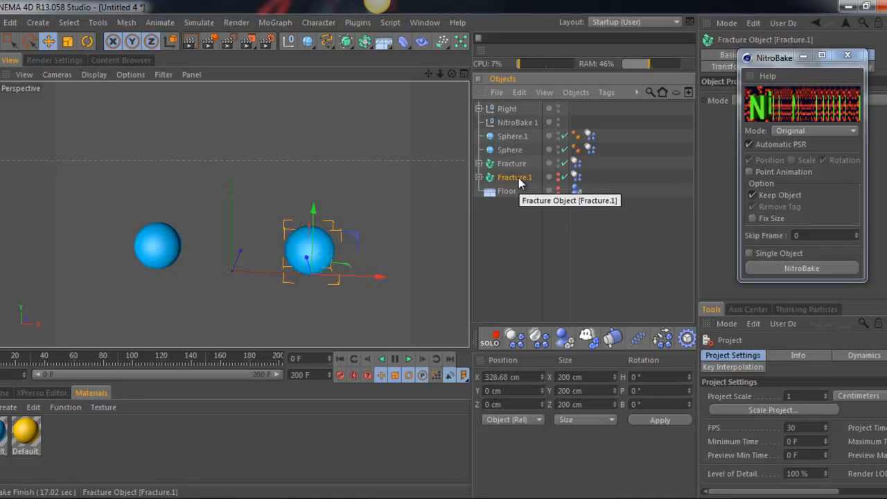
key("Delete")
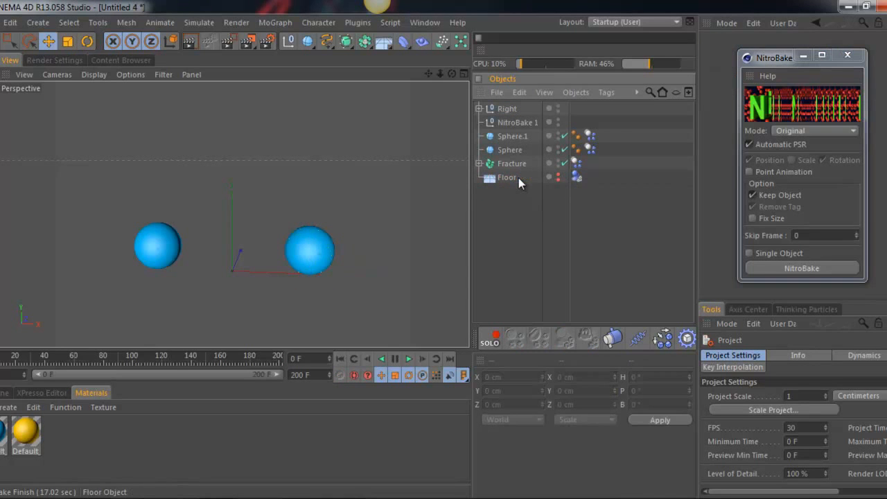
left_click(515, 163)
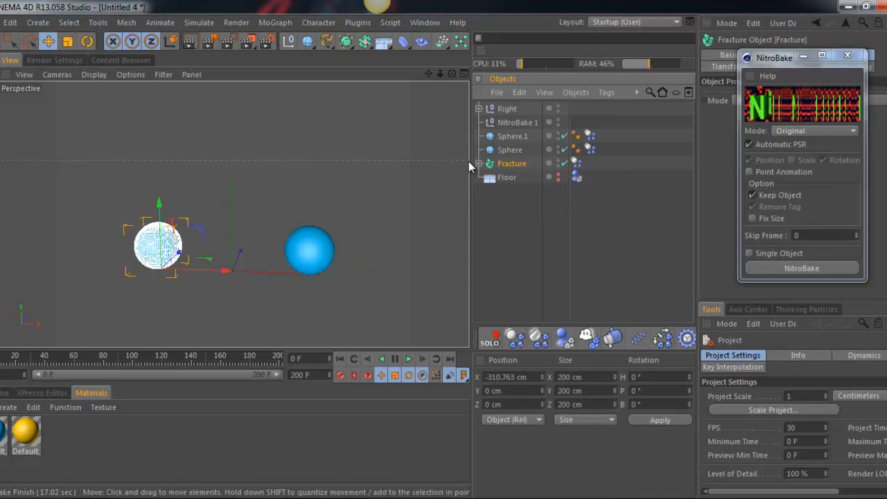
left_click(786, 271)
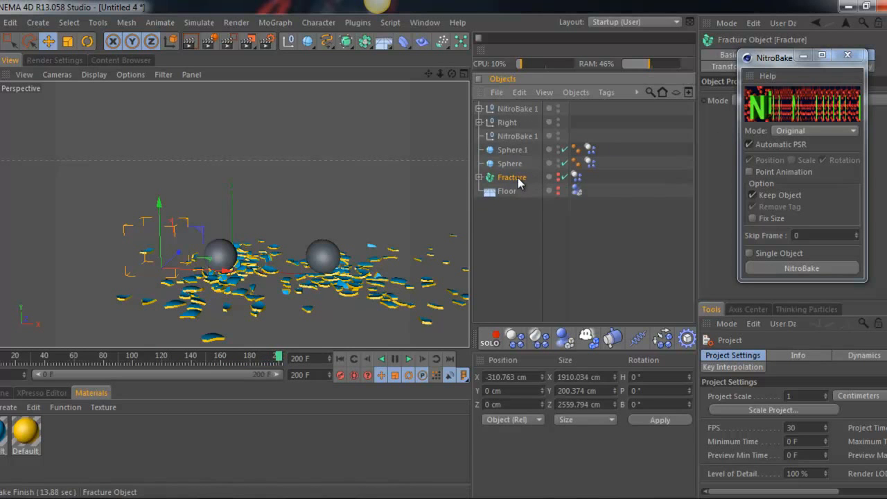
key("Delete")
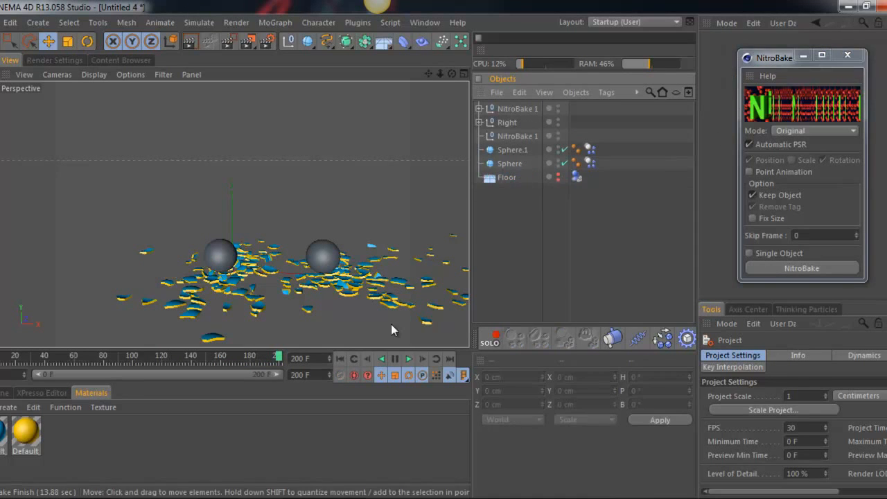
Play the baked collision of both shattered spheres from frame 0 and return to the start.
left_click(338, 358)
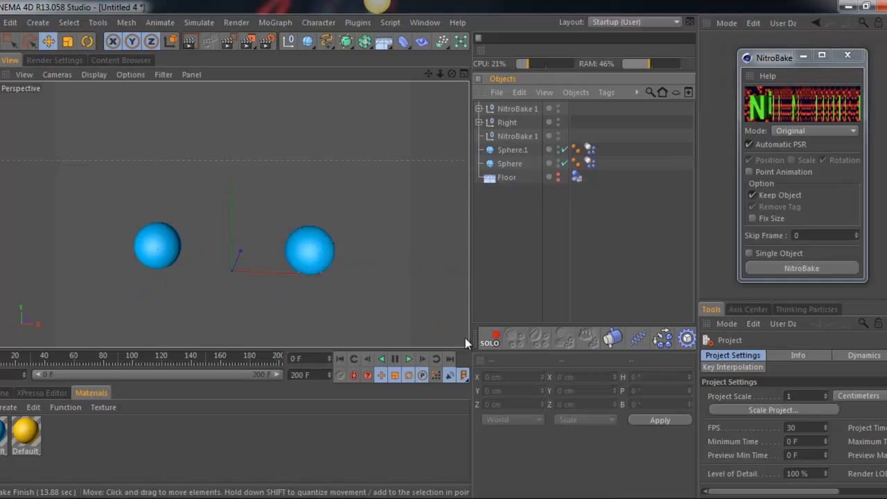
left_click(408, 358)
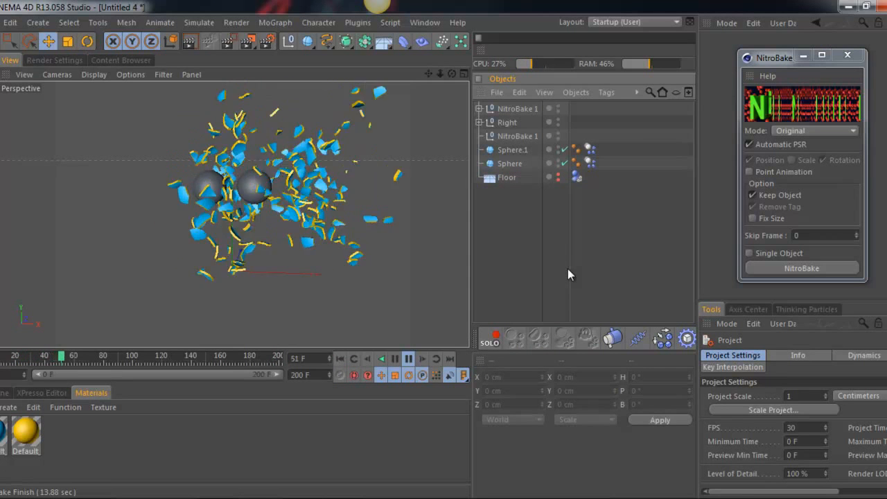
left_click(339, 358)
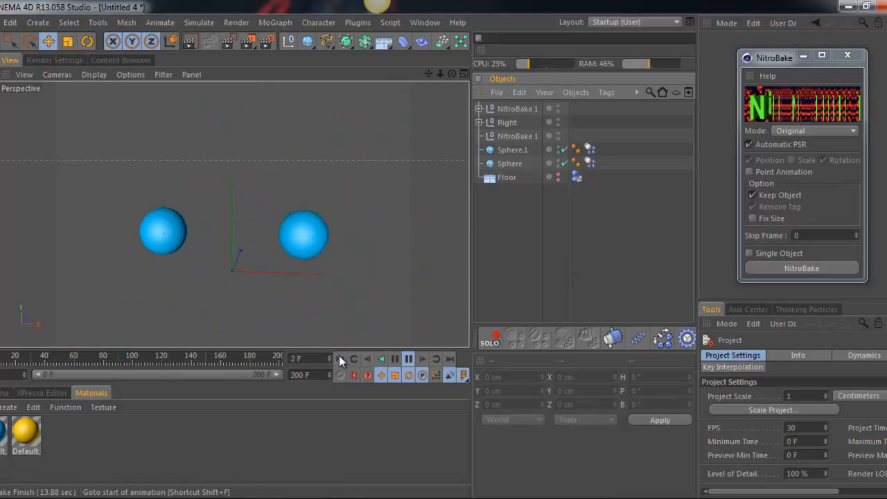
left_click(407, 359)
left_click(340, 361)
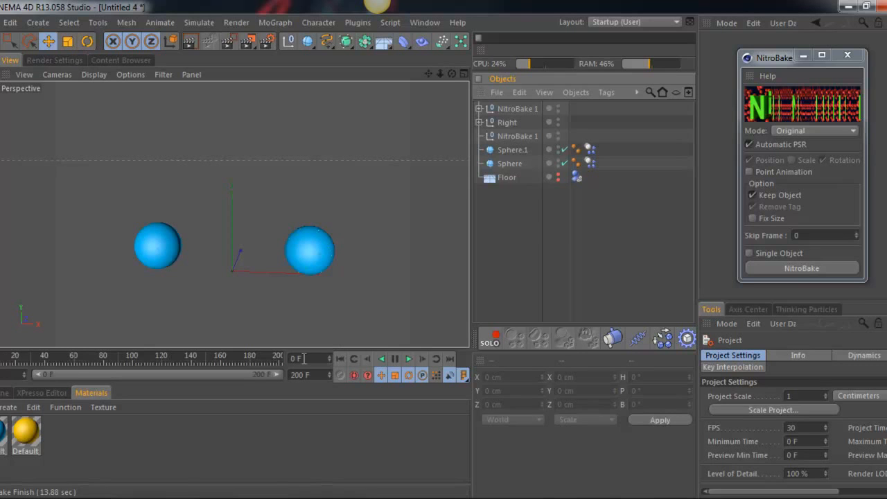
Bake only the inner Sphere.1 with NitroBake, keeping Keep Object enabled and Single Object disabled.
left_click(517, 151)
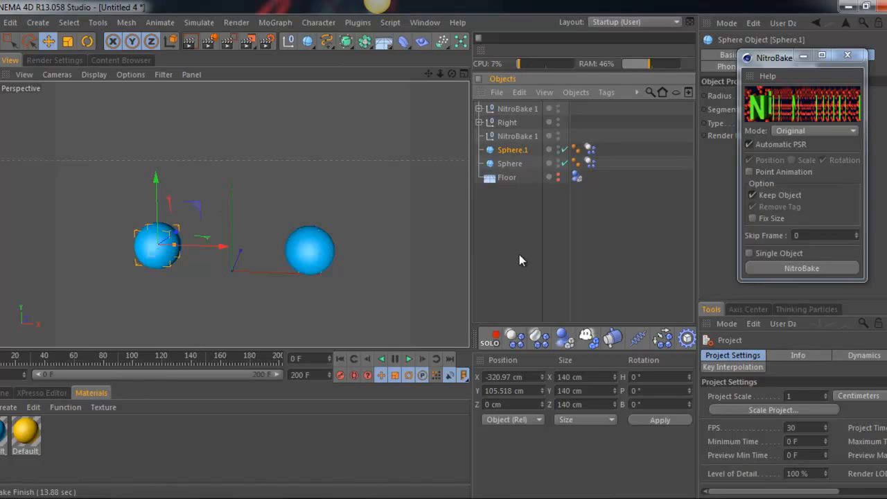
left_click(510, 163)
left_click(512, 149, "ctrl")
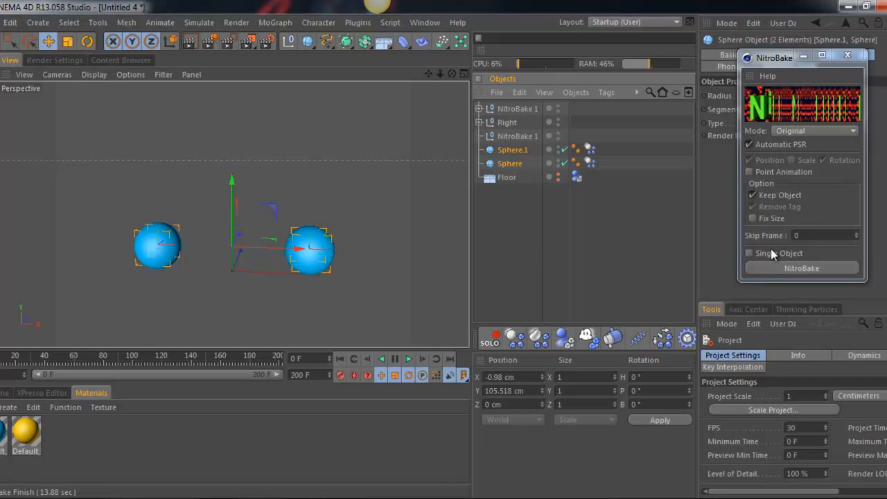
left_click(536, 206)
left_click(507, 151)
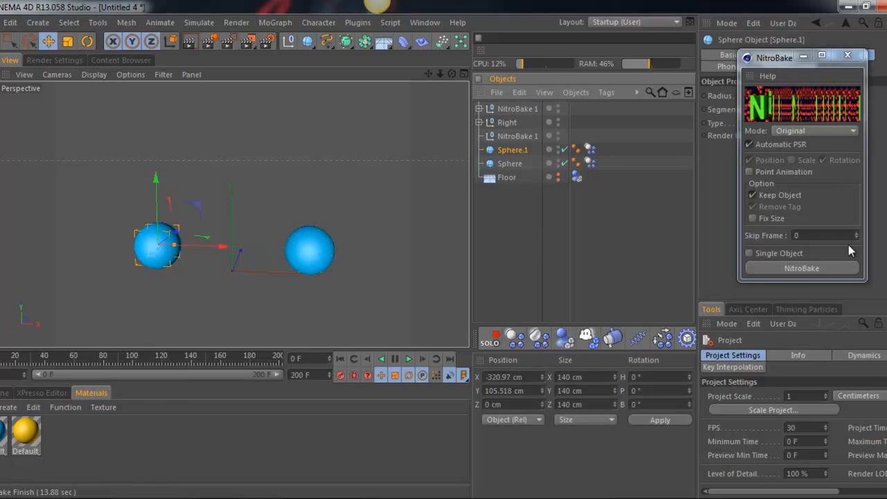
left_click(791, 268)
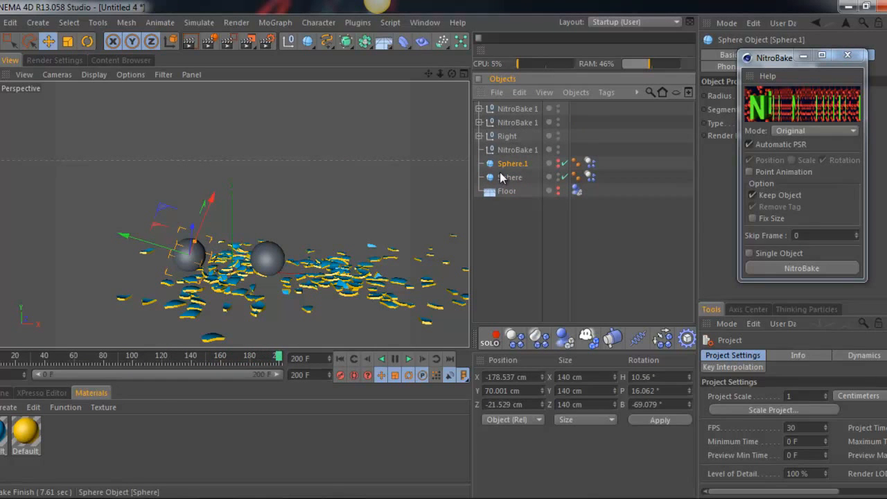
Return to frame 0 and rename the null holding the baked Sphere.1 as Lift.
left_click(523, 122)
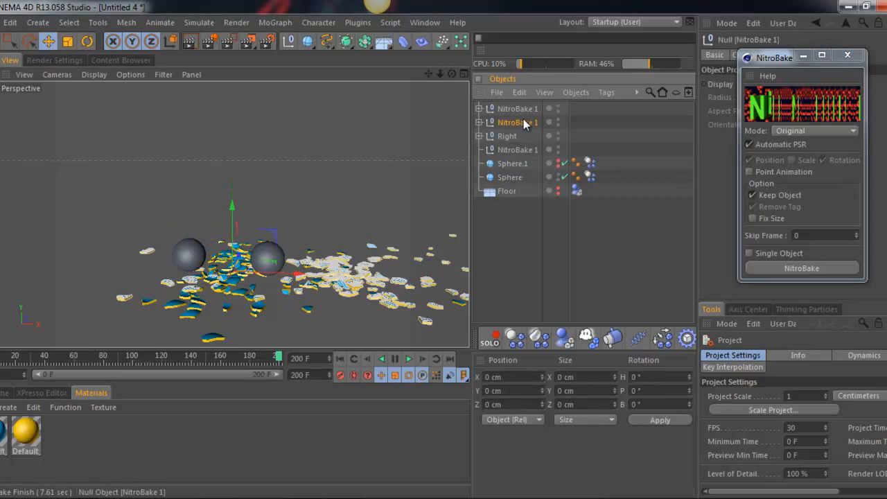
left_click(523, 109)
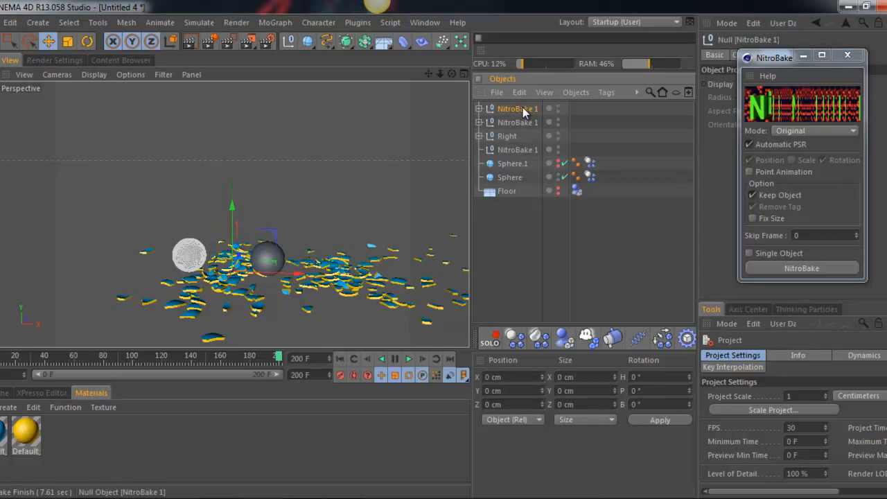
left_click(340, 359)
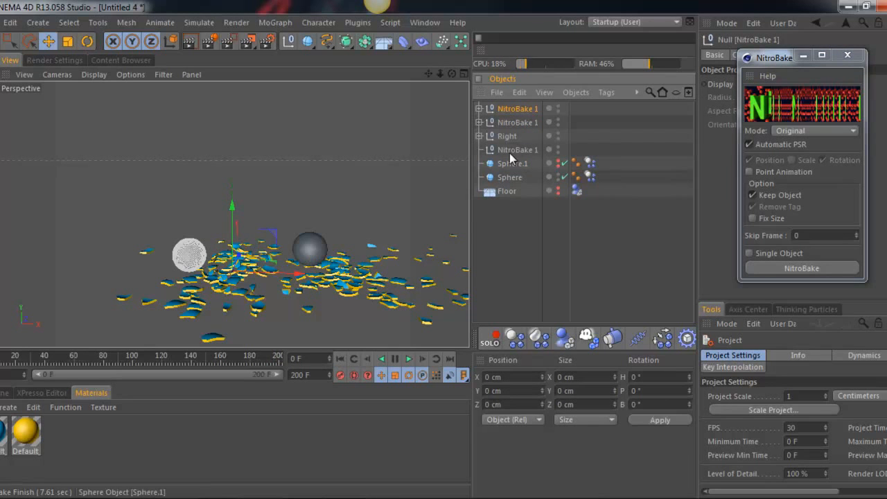
double_click(507, 108)
type("L")
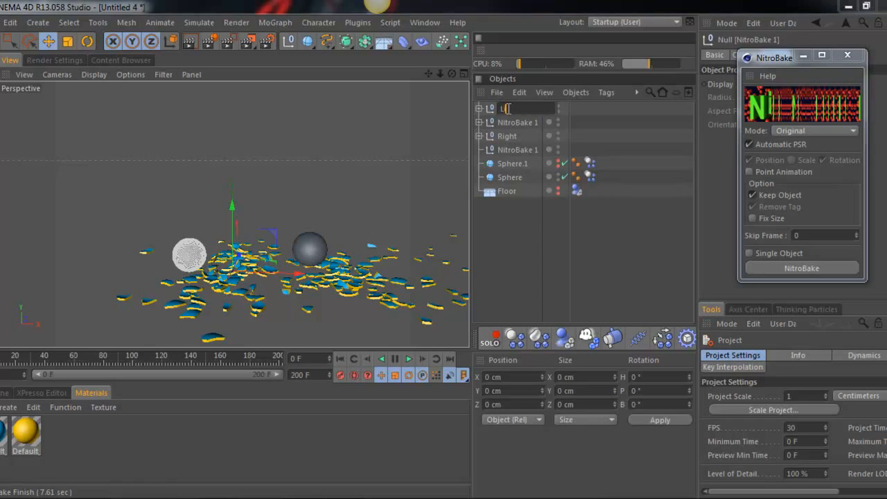
type("ift")
key("Return")
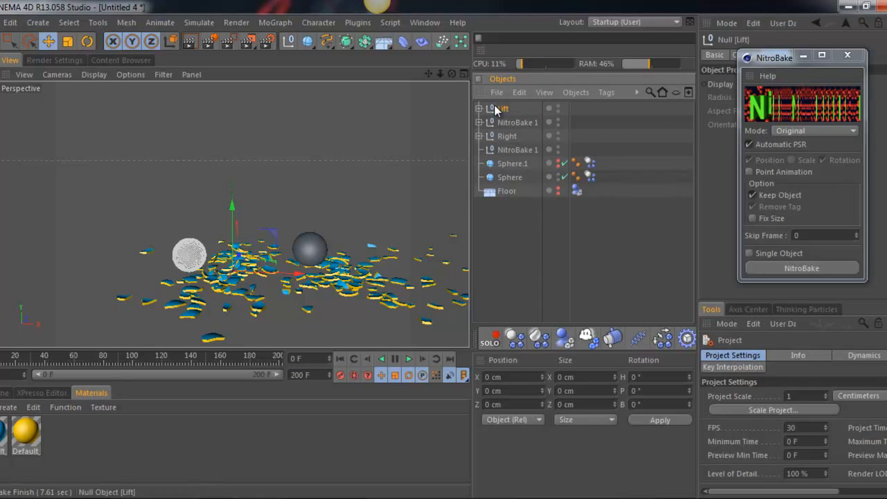
Return to frame 0 and rename the null holding the baked left fracture pieces as Lift.
double_click(513, 121)
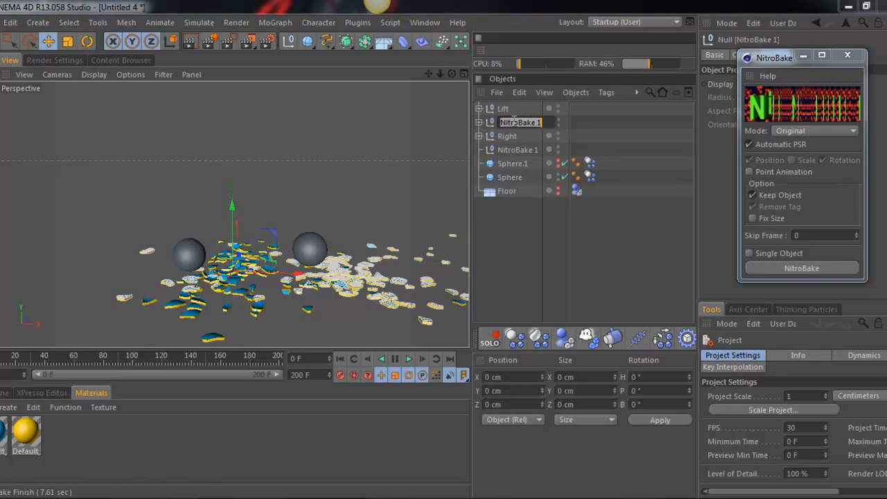
key("Return")
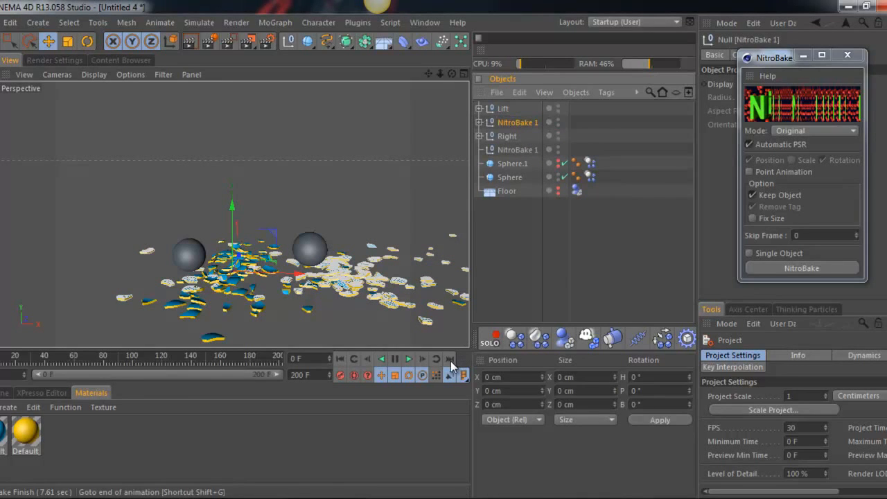
left_click(340, 359)
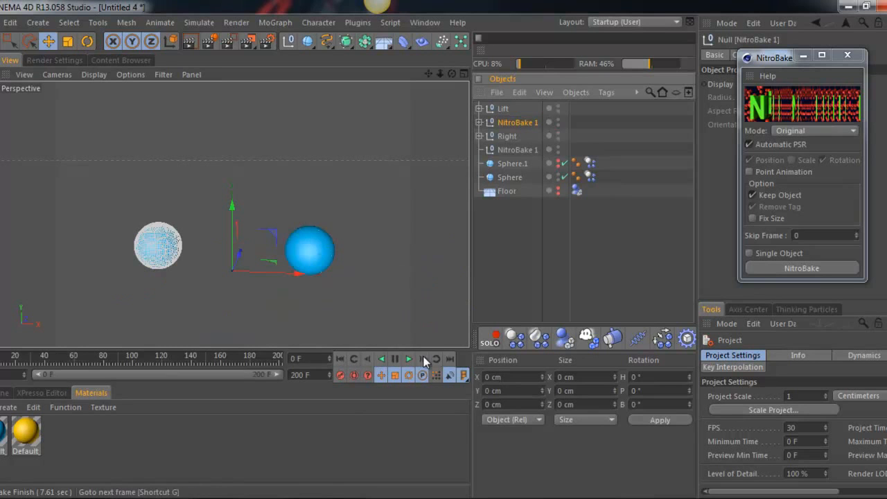
double_click(509, 126)
type("Li")
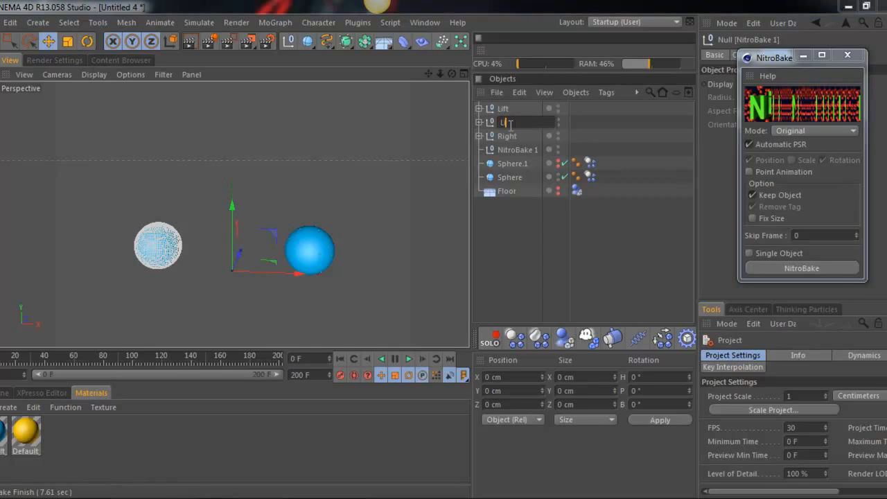
type("gft")
key("Return")
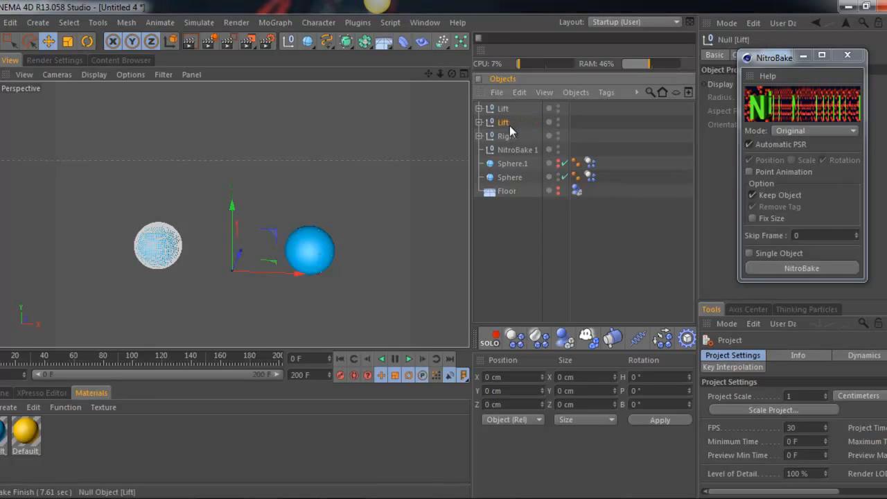
Delete the original Sphere.1 and try baking the remaining inner Sphere with NitroBake.
left_click(506, 177)
left_click(508, 165)
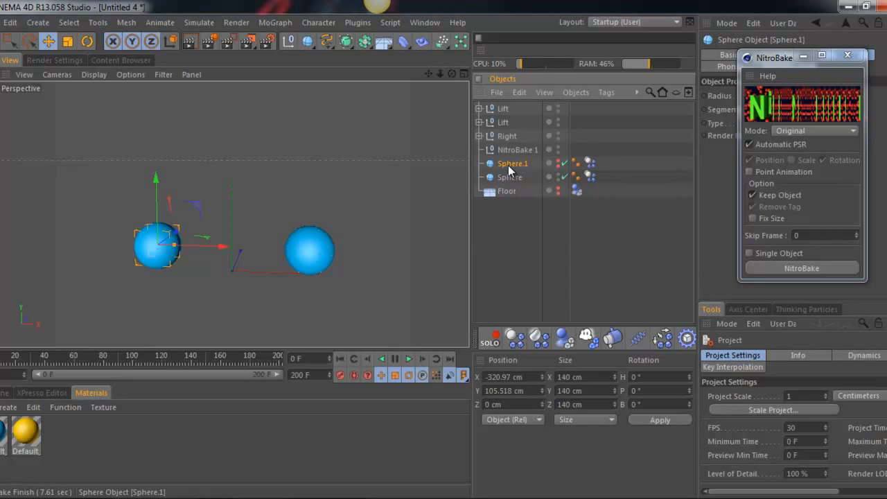
key("Delete")
left_click(510, 165)
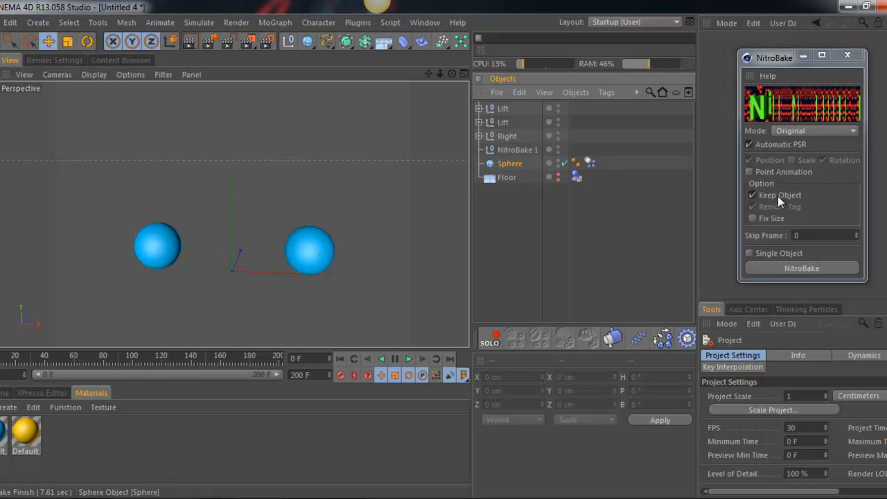
left_click(816, 271)
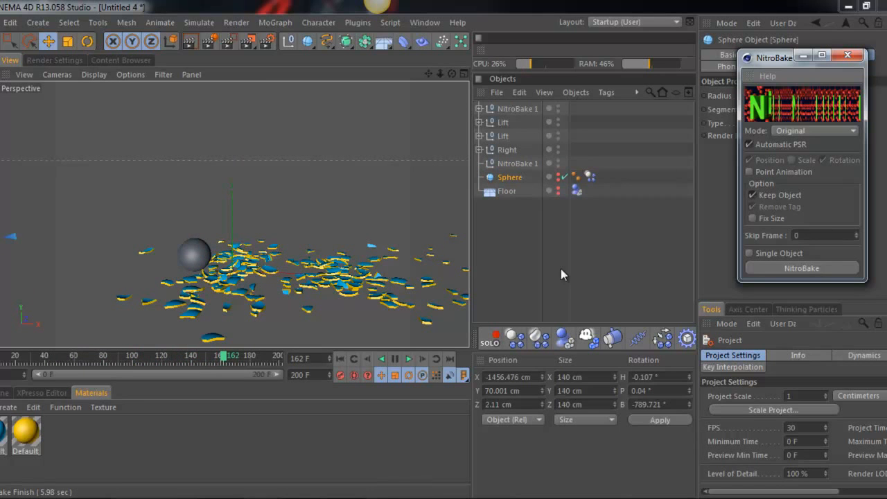
Undo the Sphere bake and the deletion of Sphere.1, returning the animation to frame 0.
left_click(10, 23)
left_click(15, 41)
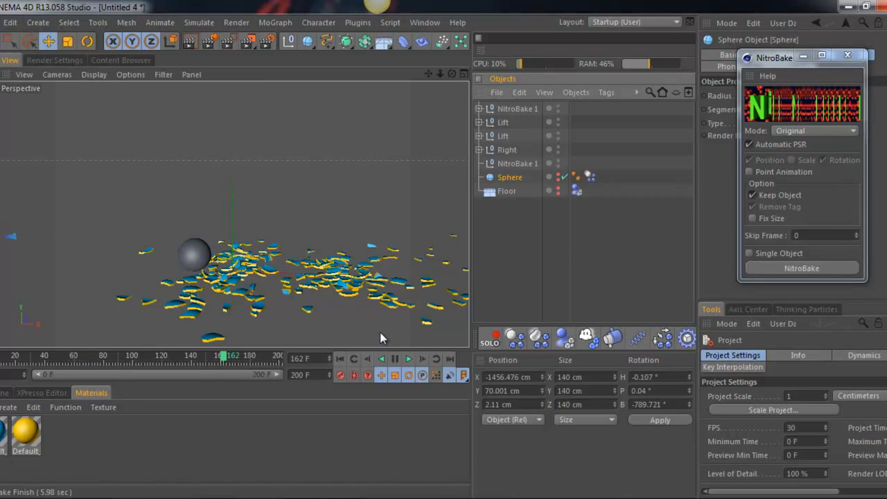
left_click(341, 357)
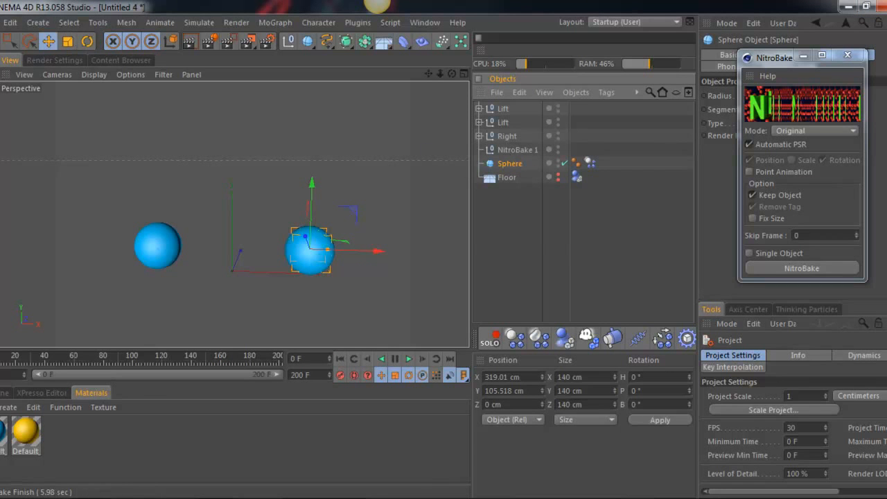
left_click(7, 24)
left_click(13, 43)
left_click(10, 25)
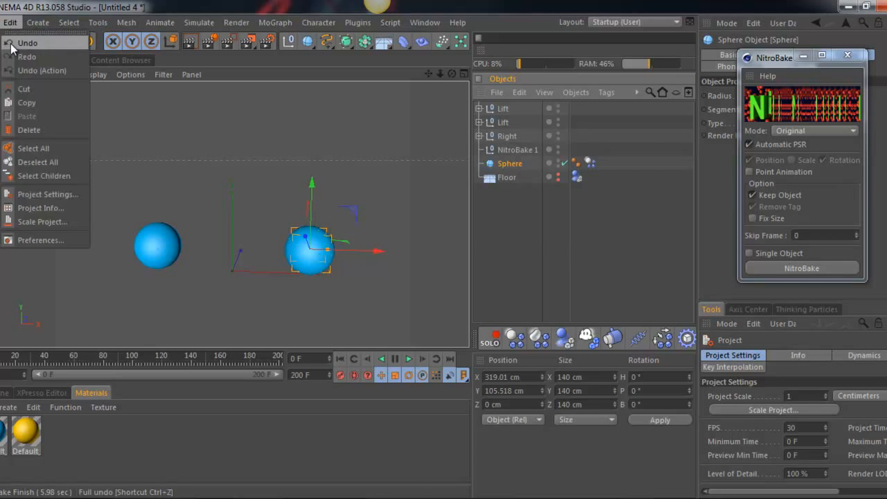
left_click(15, 43)
left_click(10, 24)
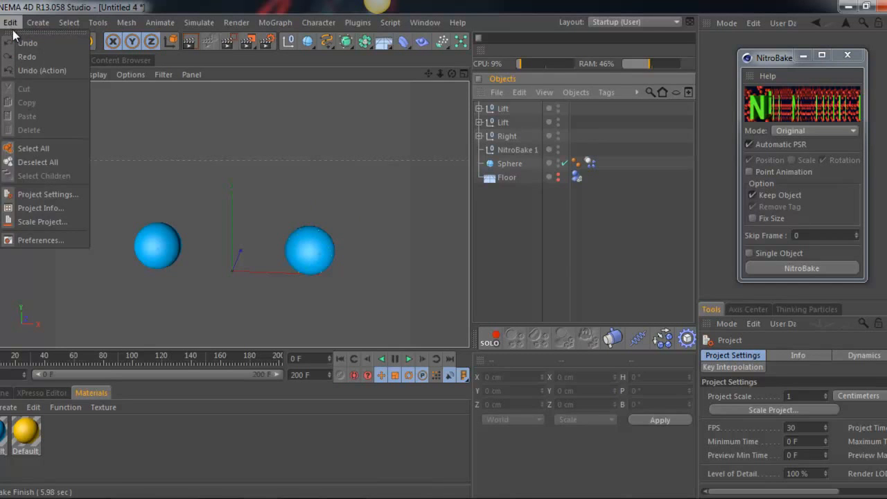
left_click(14, 33)
left_click(17, 42)
left_click(16, 41)
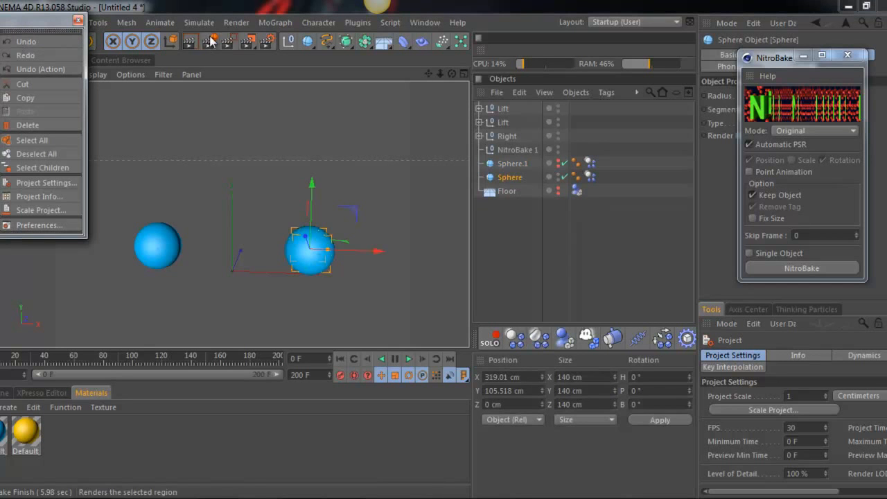
left_click(16, 42)
left_click(78, 20)
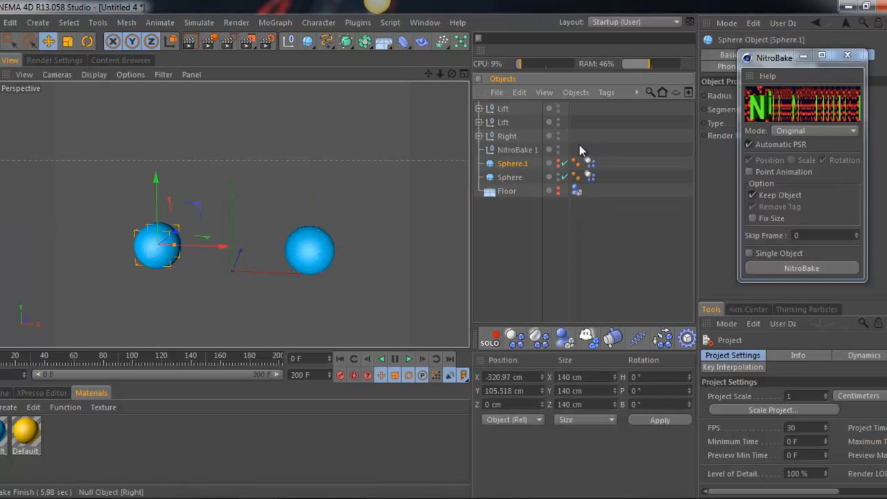
Bake the right inner Sphere with NitroBake while the original Sphere.1 is still in the scene.
left_click(331, 244)
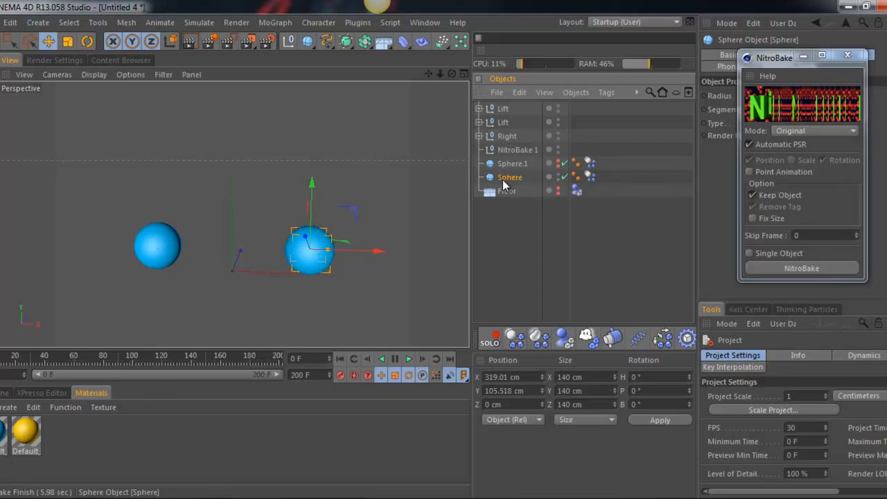
left_click(818, 268)
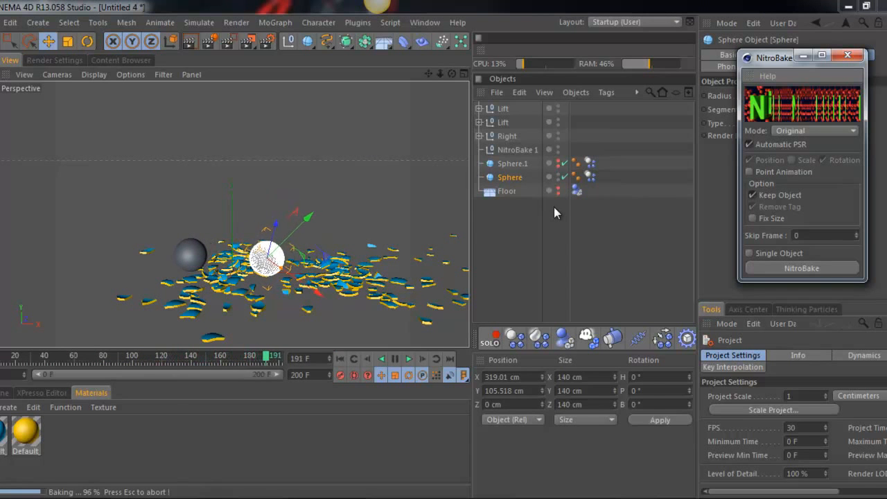
left_click(516, 177)
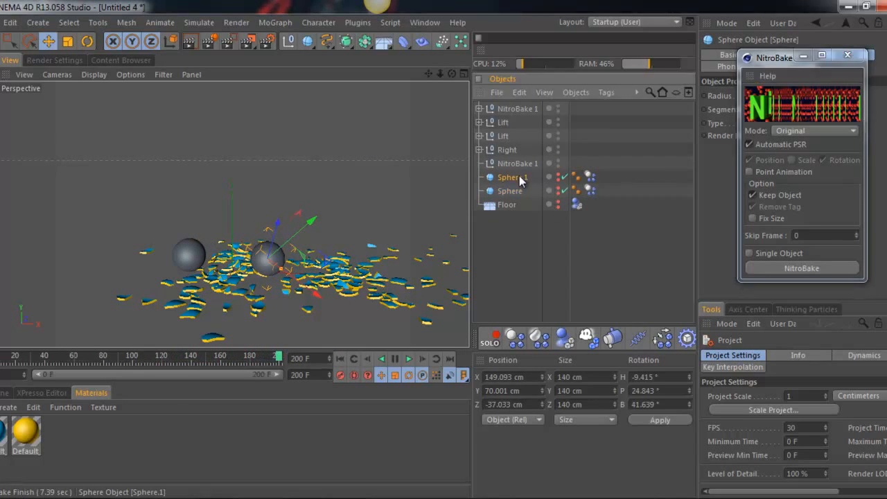
Delete the original Sphere.1, Sphere and Floor objects together with the empty NitroBake 1 null at the end of the hierarchy.
left_click(510, 193, "ctrl")
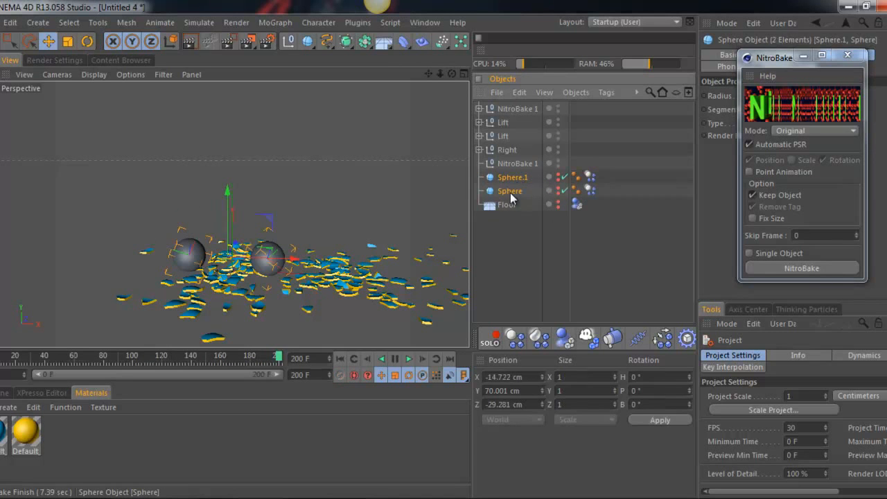
key("Delete")
left_click(505, 179)
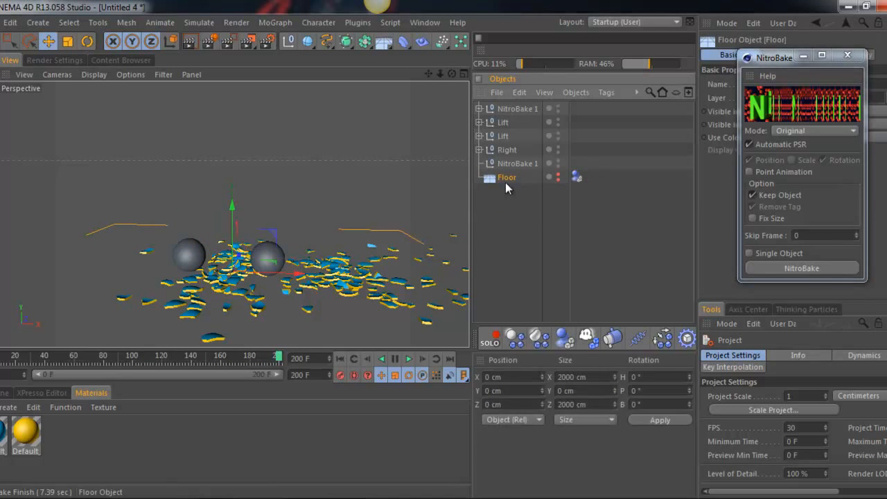
key("Delete")
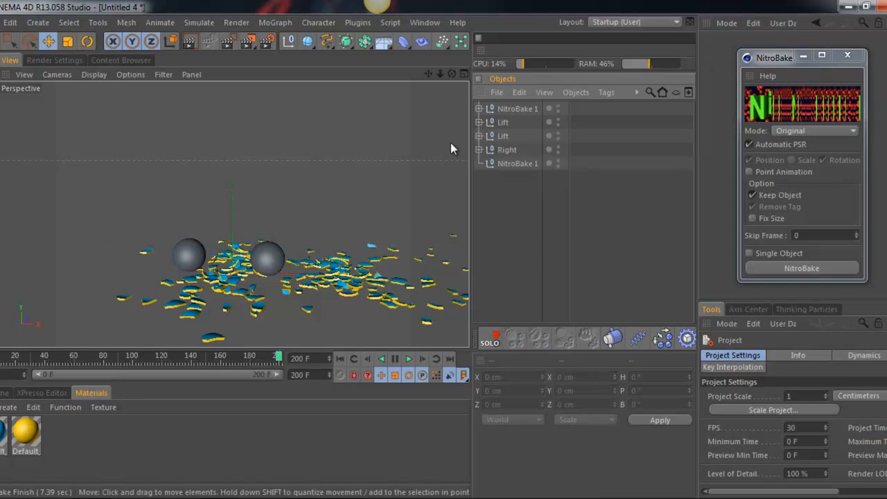
left_click(507, 162)
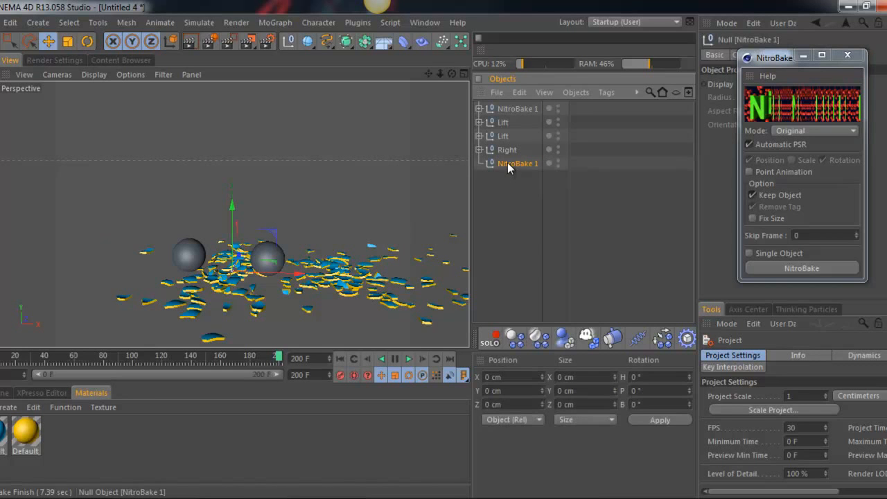
key("Delete")
Rename the remaining NitroBake 1 null as Right and move it below the other Right null in the hierarchy.
double_click(522, 109)
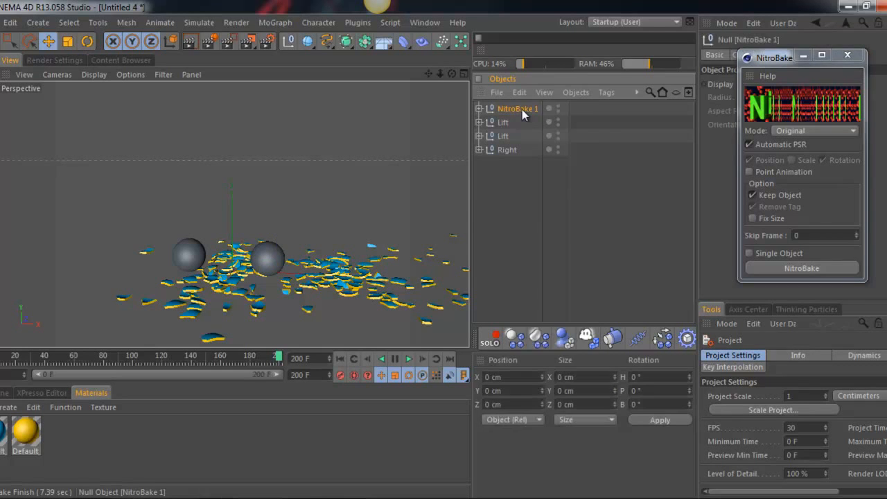
type("Right")
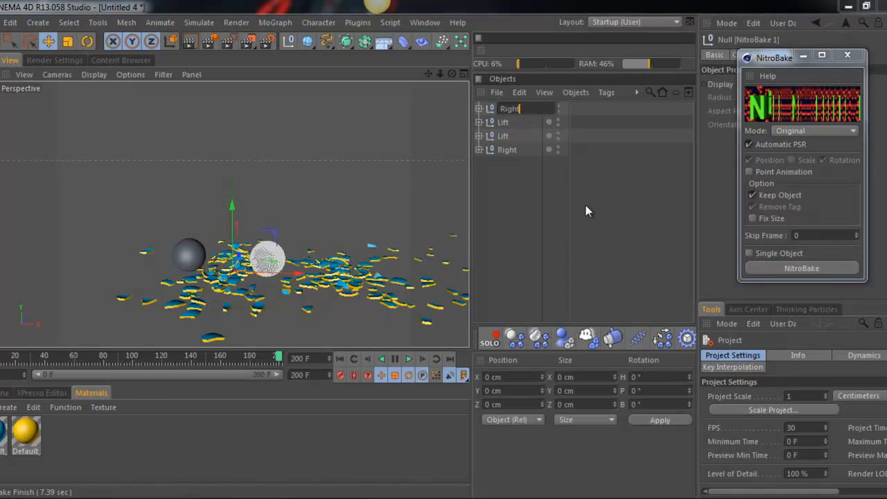
left_click(509, 185)
left_click_drag(508, 109, 505, 162)
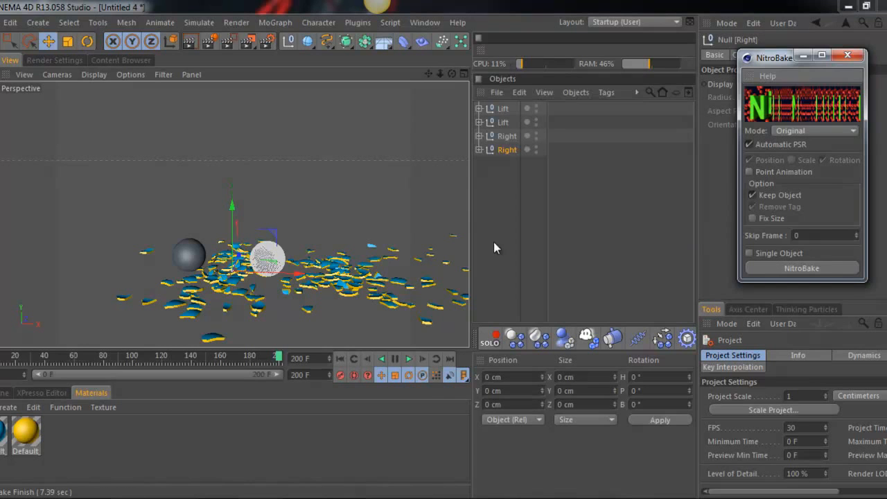
Examine the baked objects inside the second Lift null and both Right nulls, collapse them again and clear the selection.
left_click_drag(494, 0, 491, 6)
left_click(479, 150)
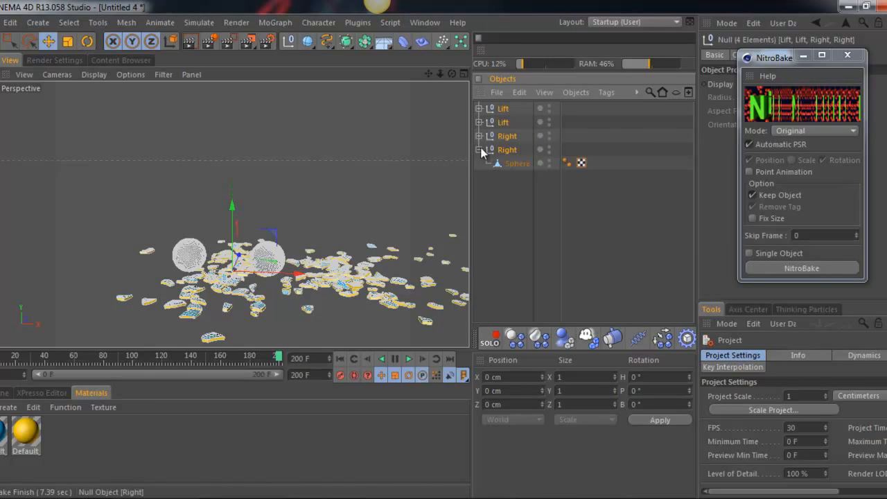
left_click(479, 136)
left_click(478, 122)
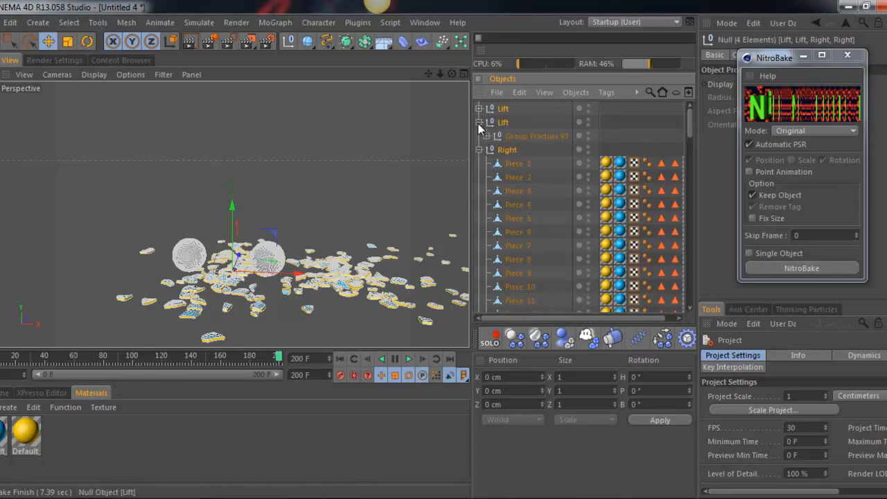
left_click(487, 120)
left_click(478, 122)
left_click(479, 136)
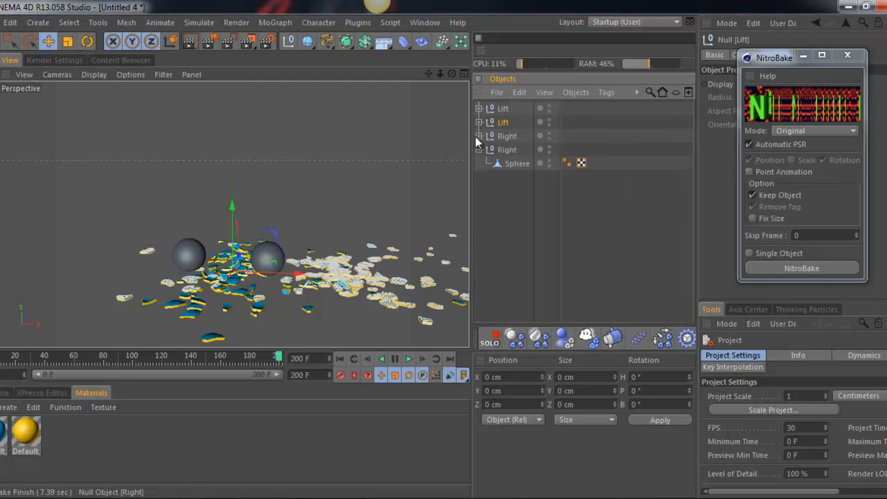
left_click(478, 150)
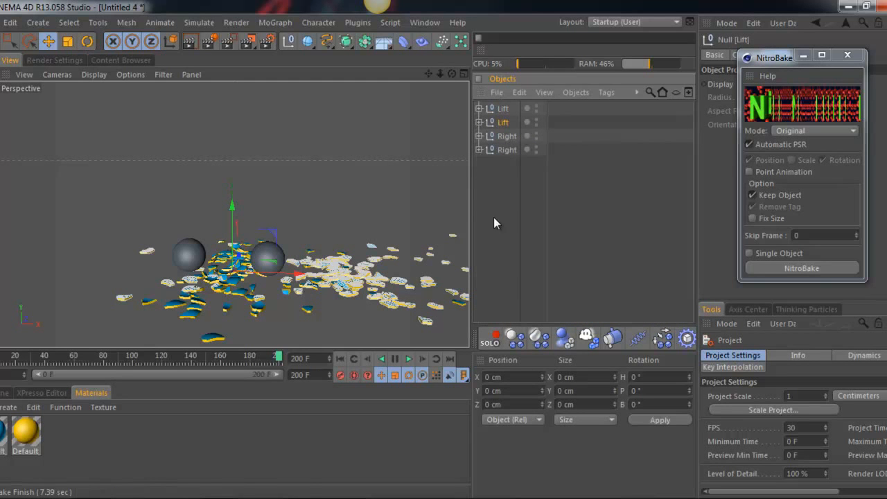
left_click(505, 267)
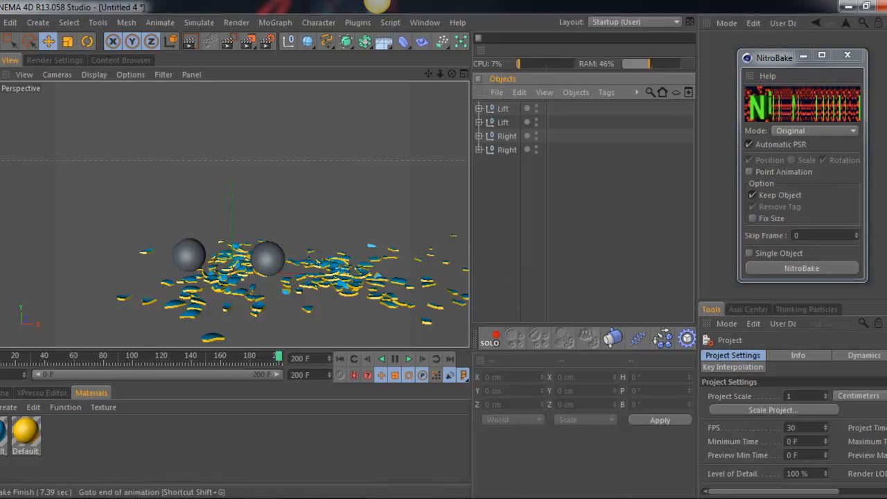
left_click(351, 497)
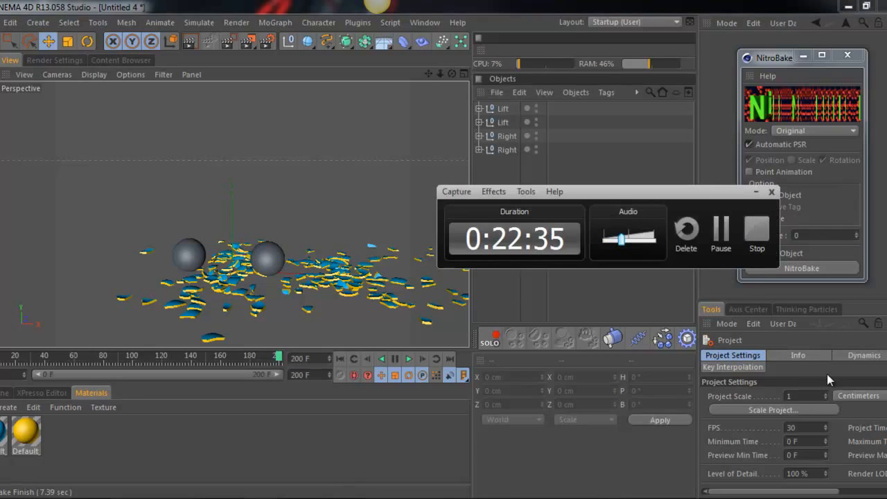